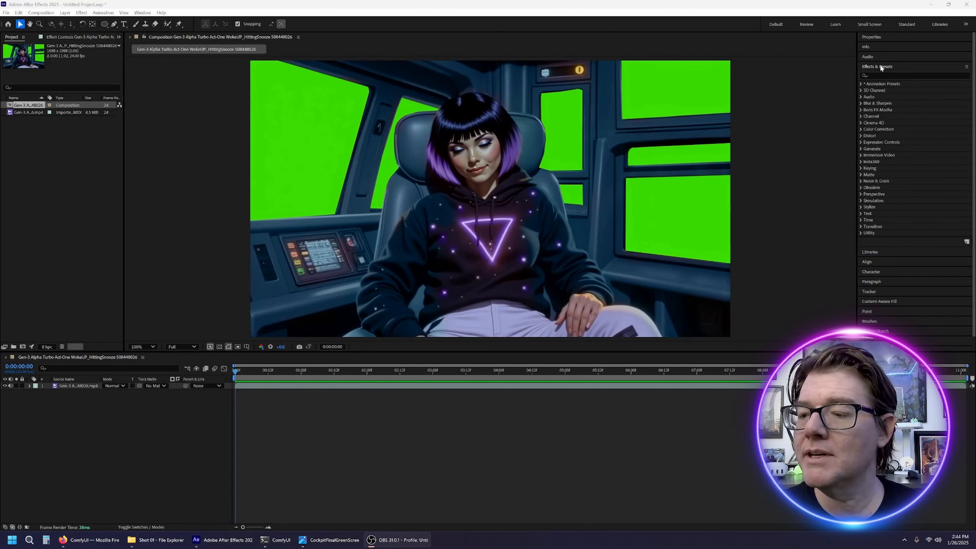
Search the effects and presets for "3d camera"
left_click(874, 69)
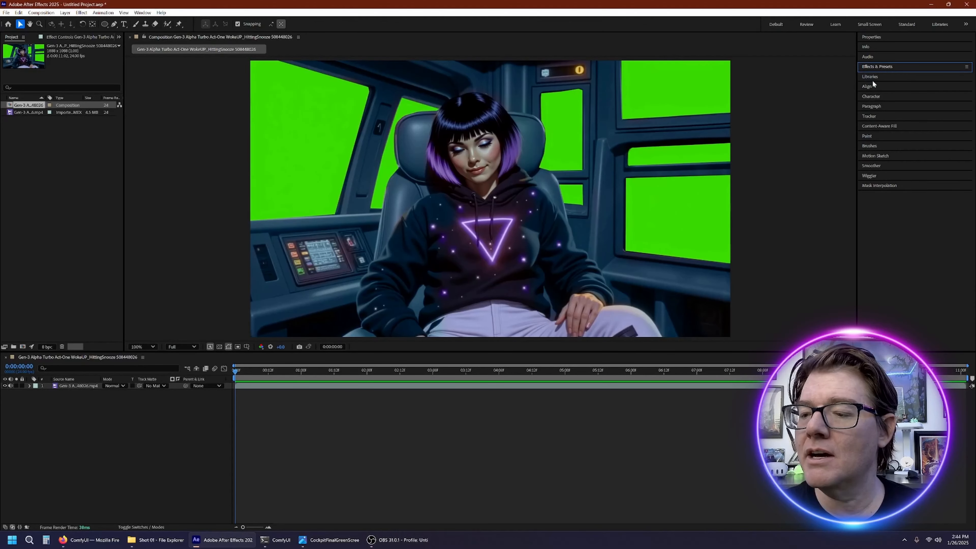
left_click(874, 67)
left_click(888, 75)
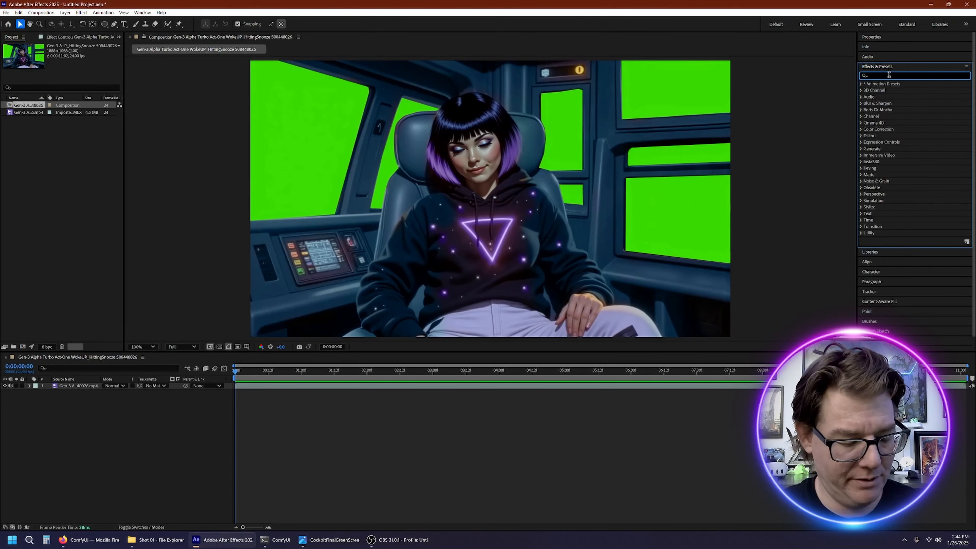
type("3d c")
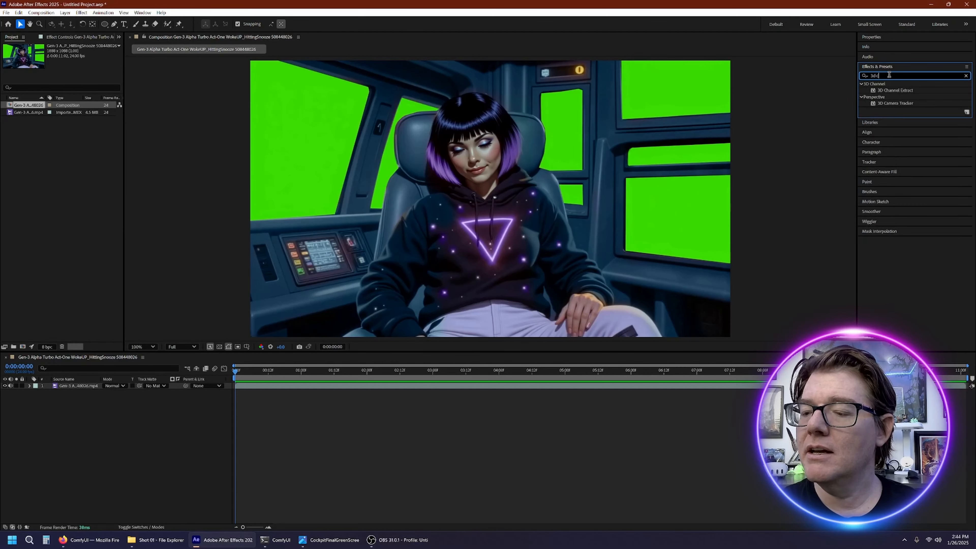
type("amera")
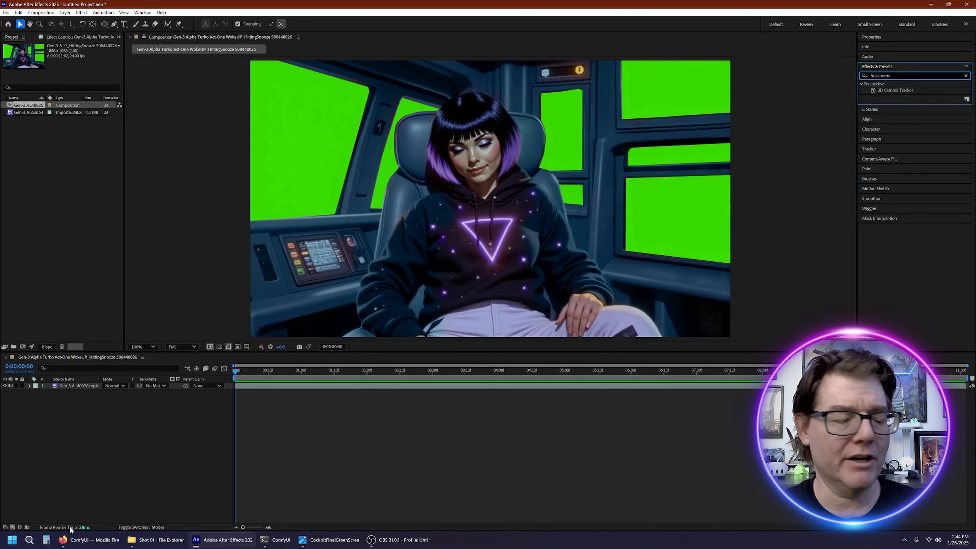
Apply the 3D Camera Tracker effect to the cockpit footage layer and turn on Detailed Analysis
left_click(140, 441)
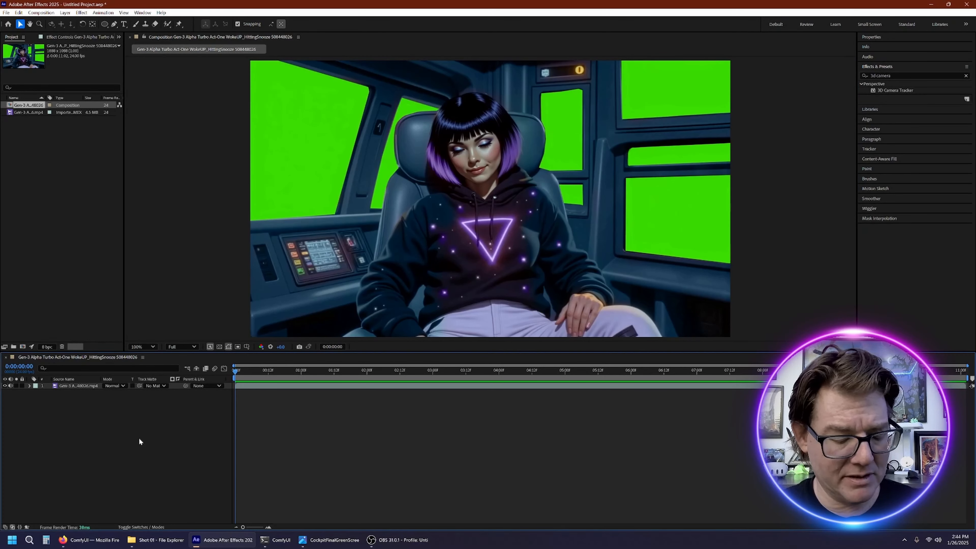
key("ctrl+space")
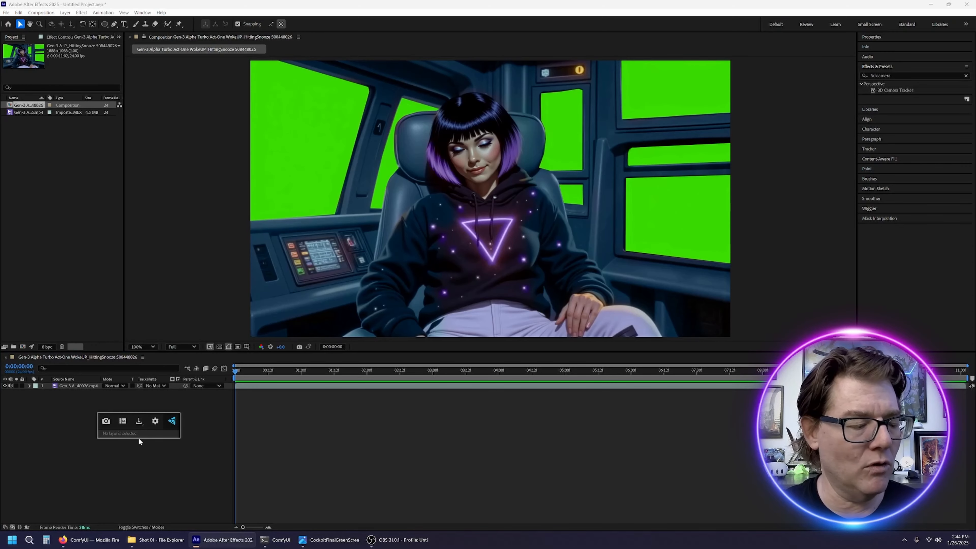
left_click(81, 385)
key("ctrl+space")
type("3d")
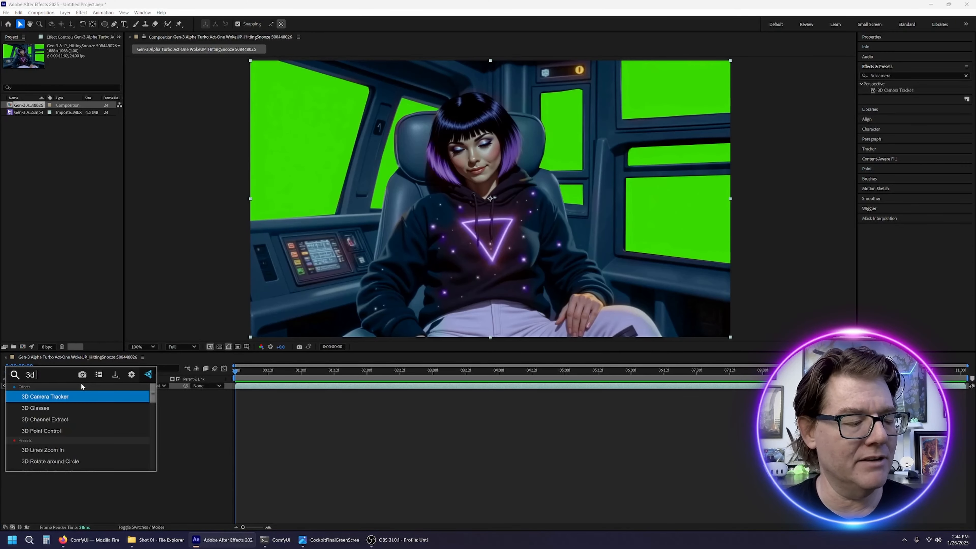
key("Return")
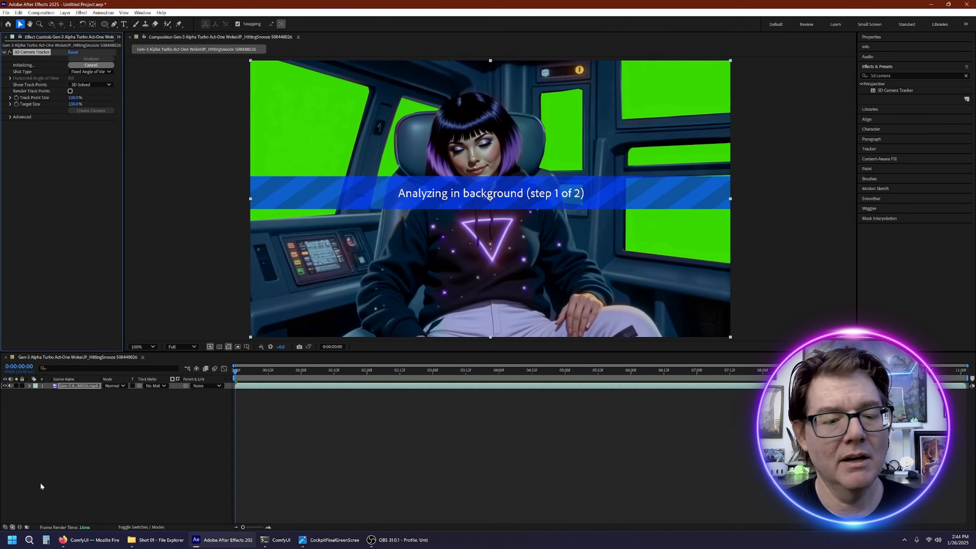
left_click(10, 117)
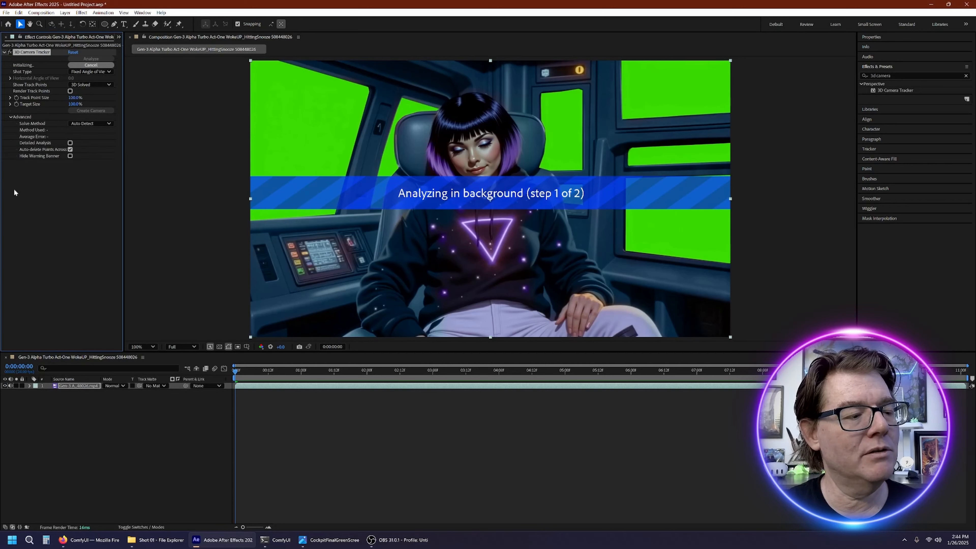
left_click(70, 142)
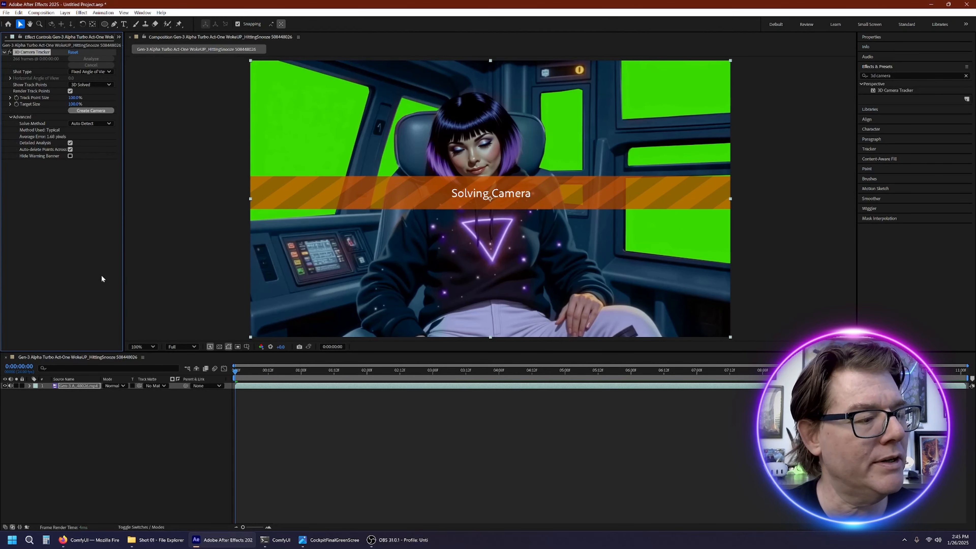
Preview the camera solve over the shot and enlarge the track points to about 294%
key("space")
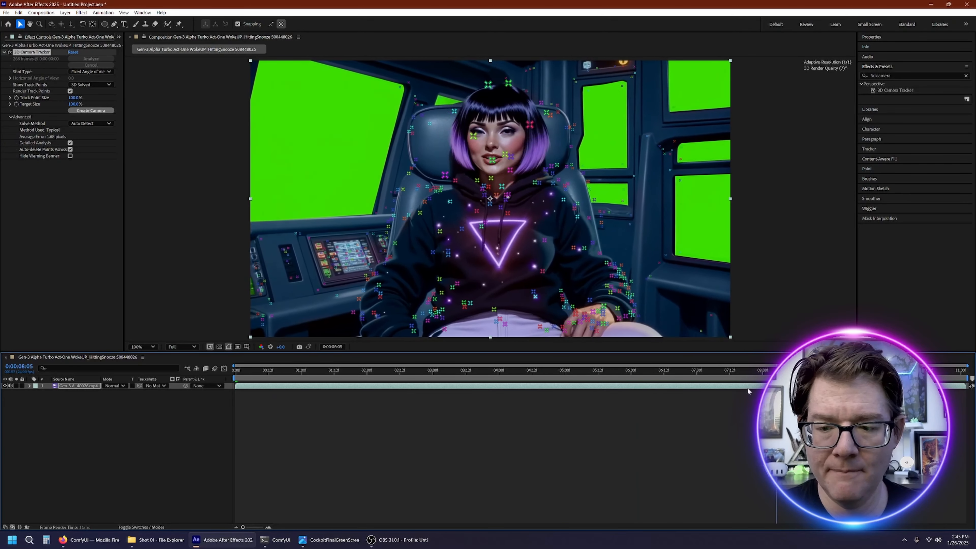
key("space")
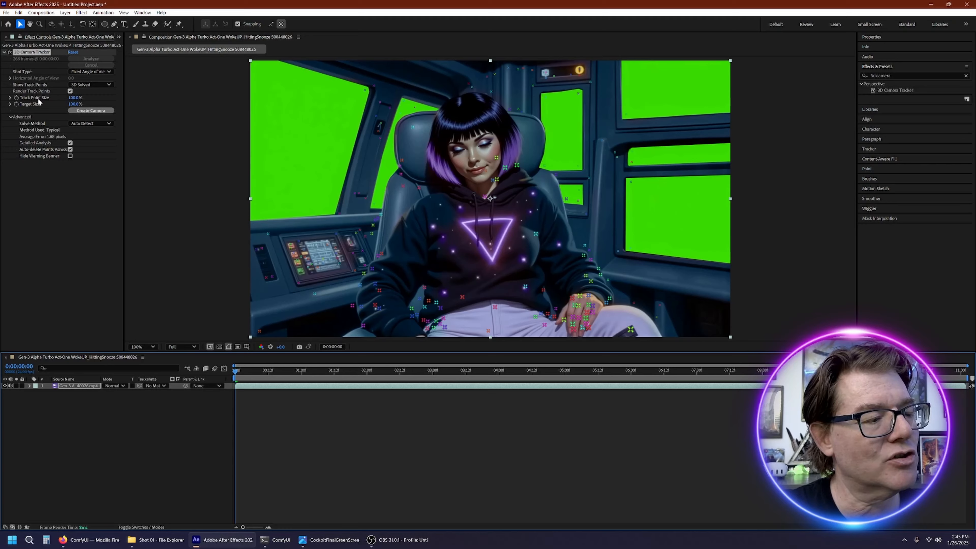
left_click_drag(79, 99, 139, 88)
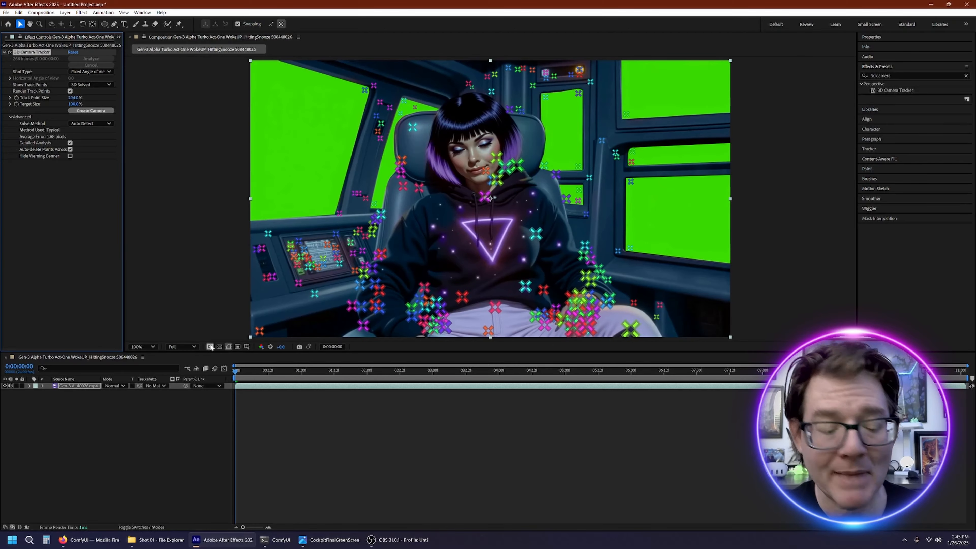
left_click_drag(246, 373, 181, 335)
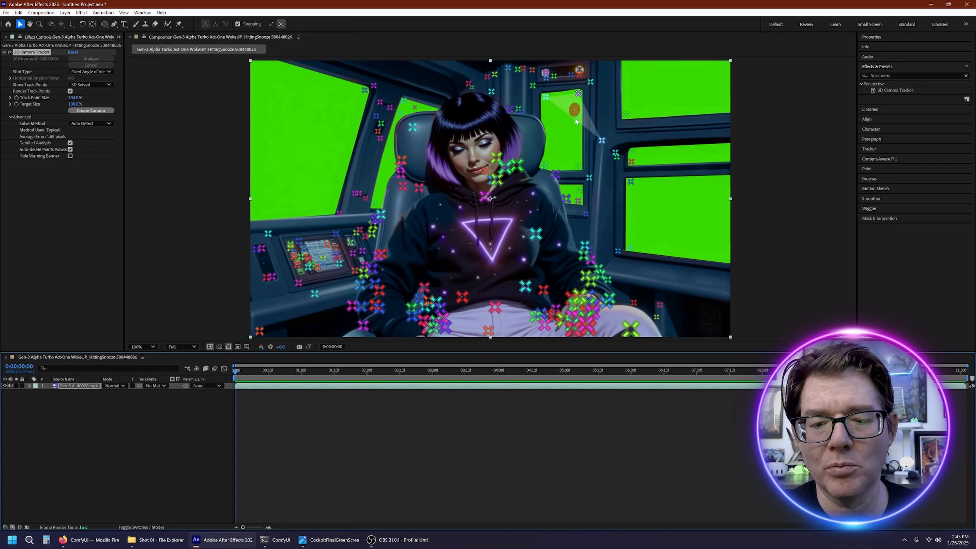
Select the track points around the frame of the windows beside the seat, and create a solid and camera from them
left_click(630, 195)
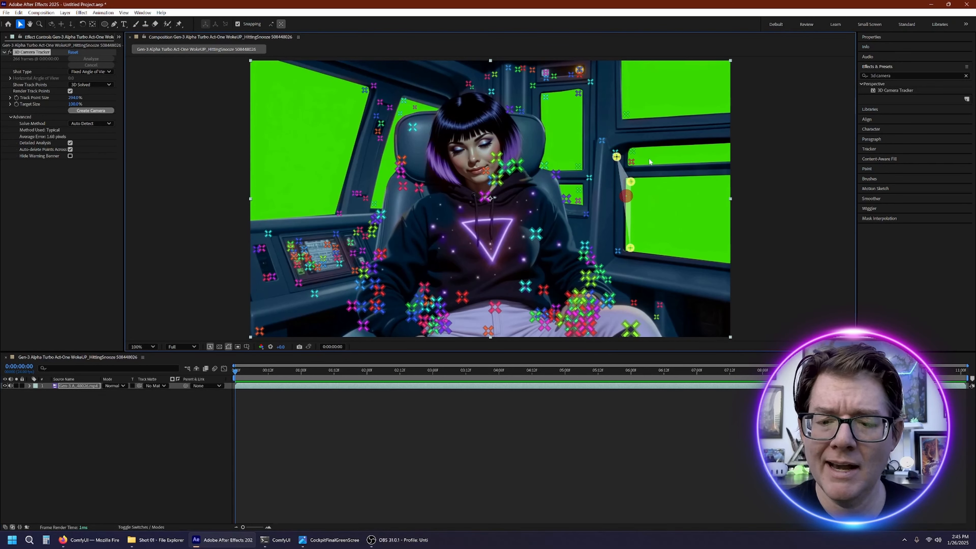
mouse_move(660, 142)
left_mouse_down()
mouse_move(581, 177)
mouse_move(613, 257)
mouse_move(670, 160)
mouse_move(619, 222)
left_mouse_up()
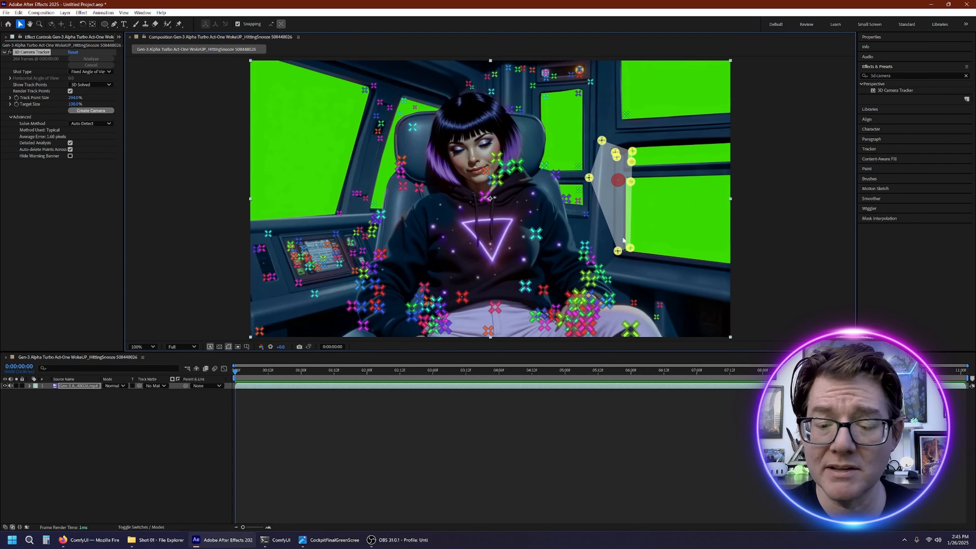
right_click(604, 196)
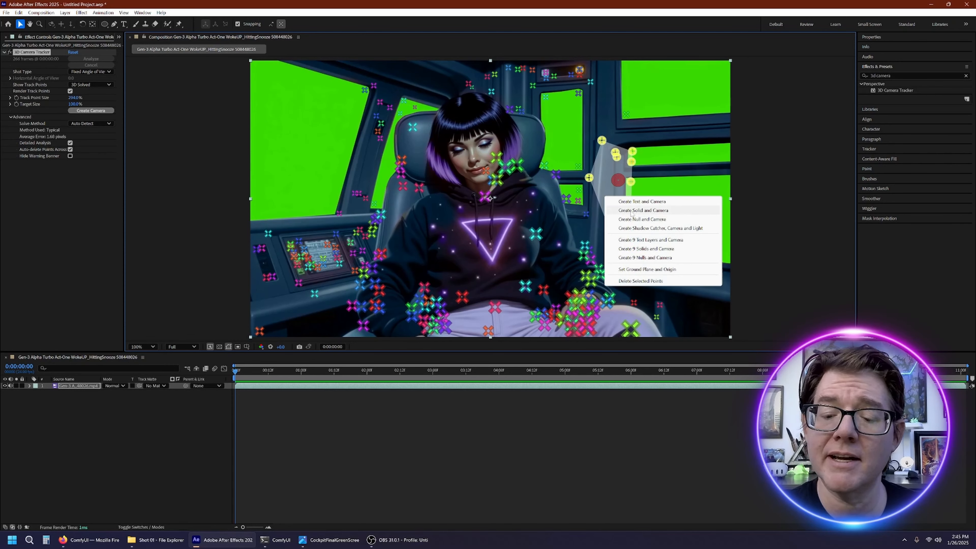
left_click(631, 210)
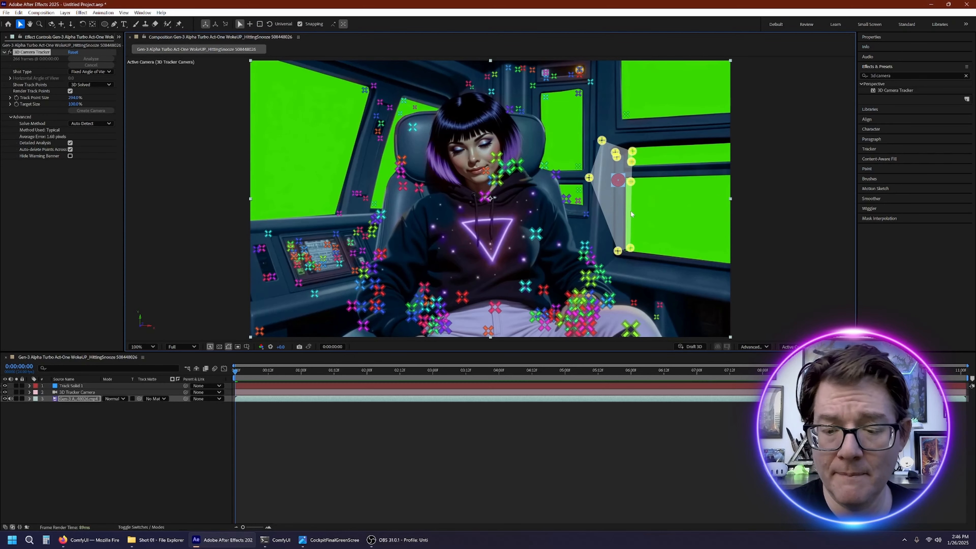
Scale the tracked solid to 970% wide and about 1643% high, position it over the large side windows, and check its tracking
left_click(77, 386)
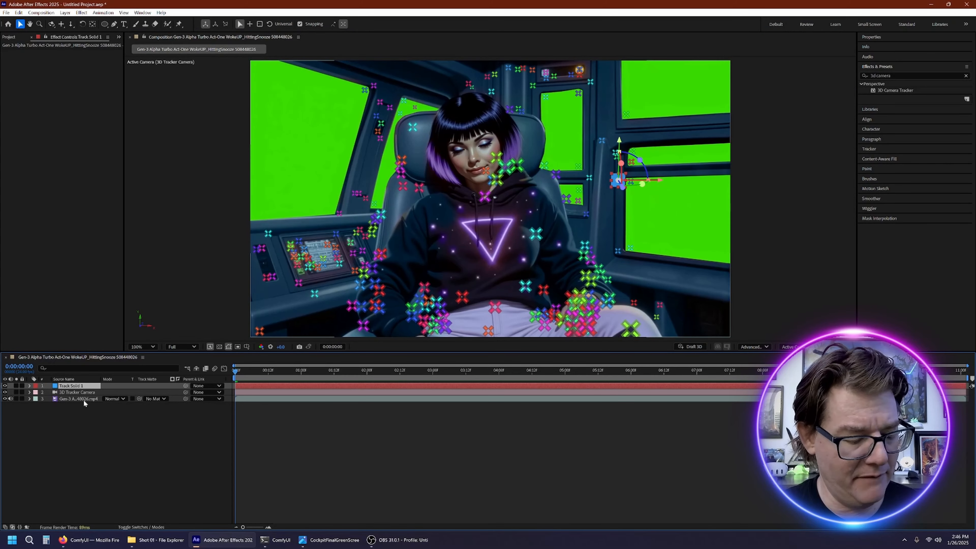
key("s")
left_click_drag(142, 391, 472, 385)
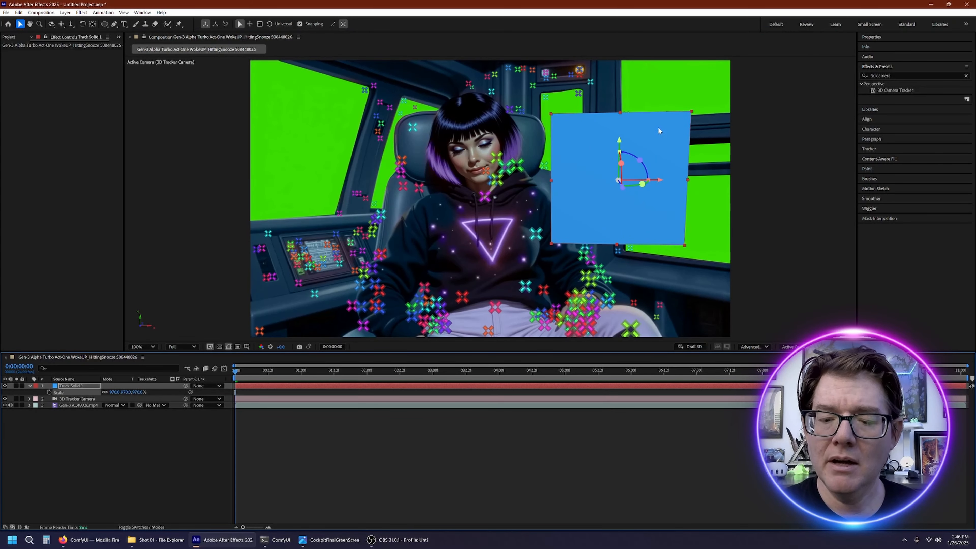
left_click_drag(642, 186, 696, 184)
left_click_drag(681, 139, 682, 119)
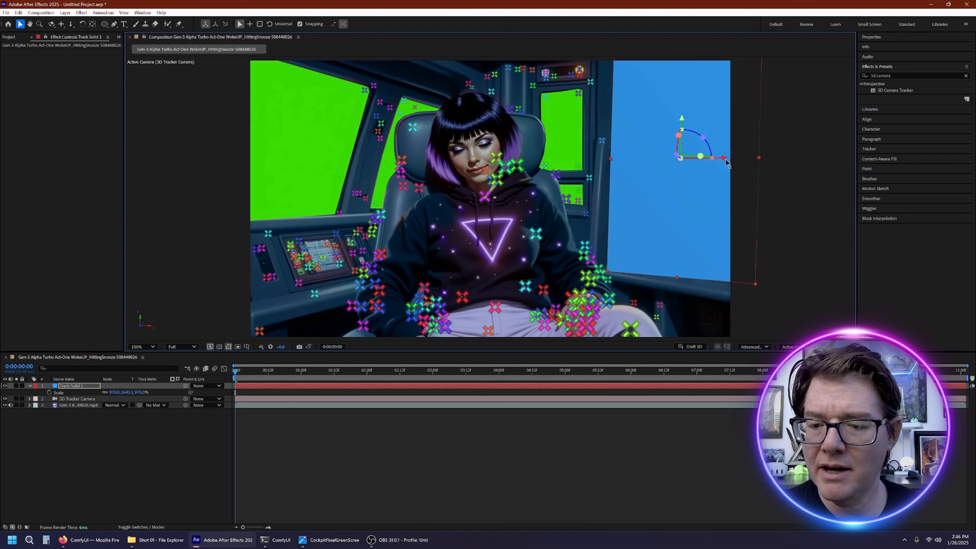
left_click_drag(719, 158, 715, 158)
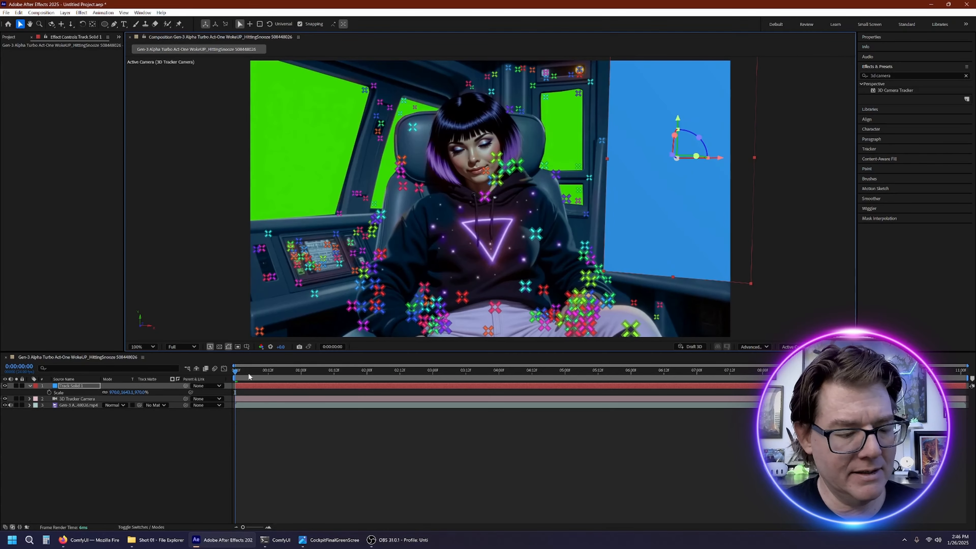
left_click_drag(249, 376, 229, 335)
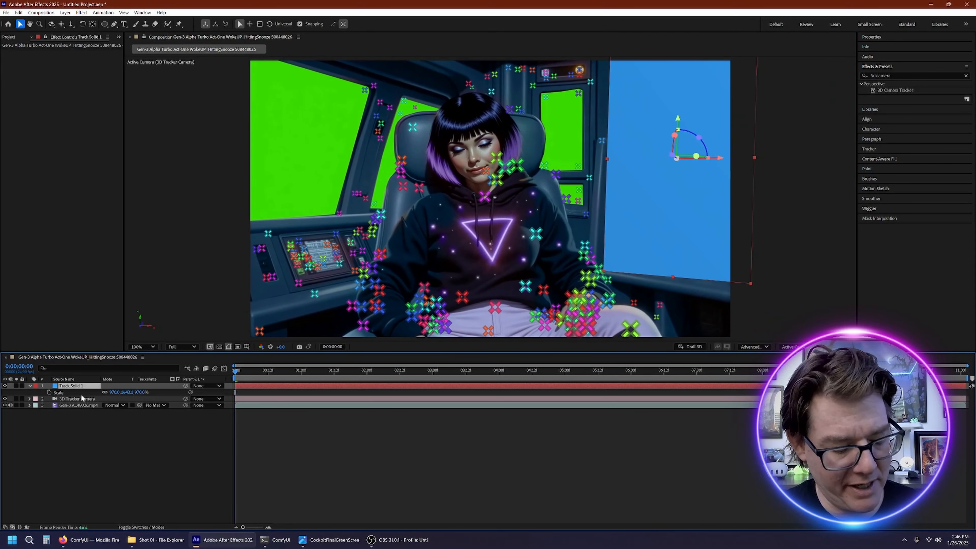
Pre-compose the tracked solid as "alertscreen", leaving all attributes in the current composition, and open the new composition
key("ctrl+shift+c")
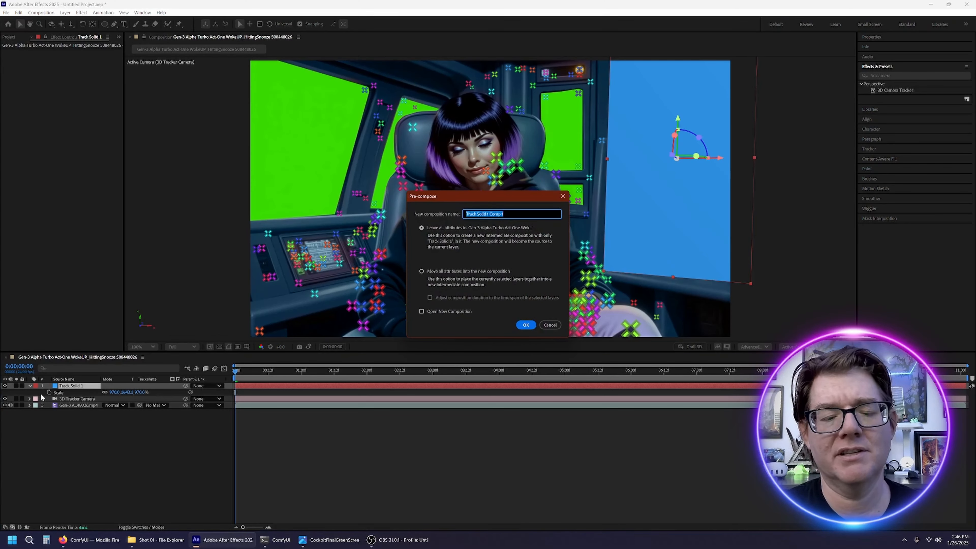
type("a")
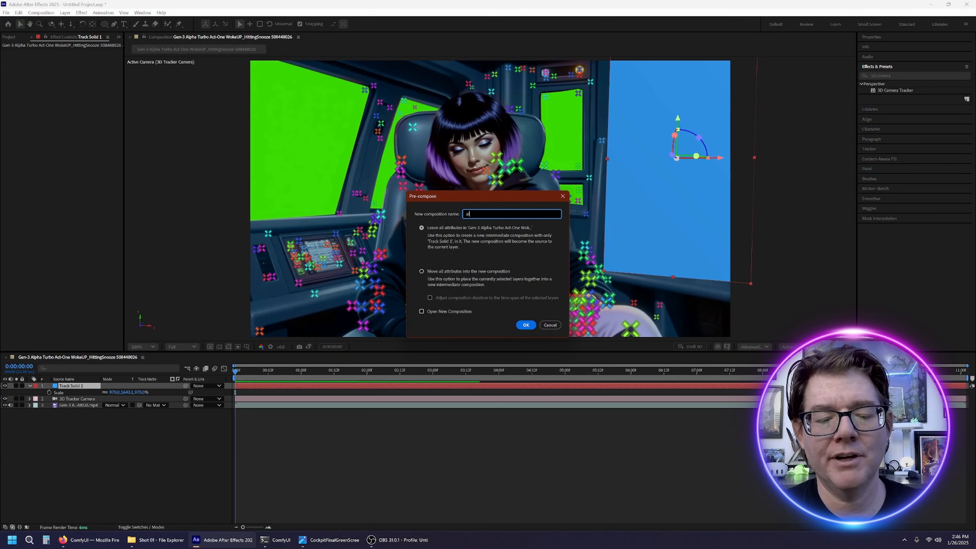
type("lertscreen")
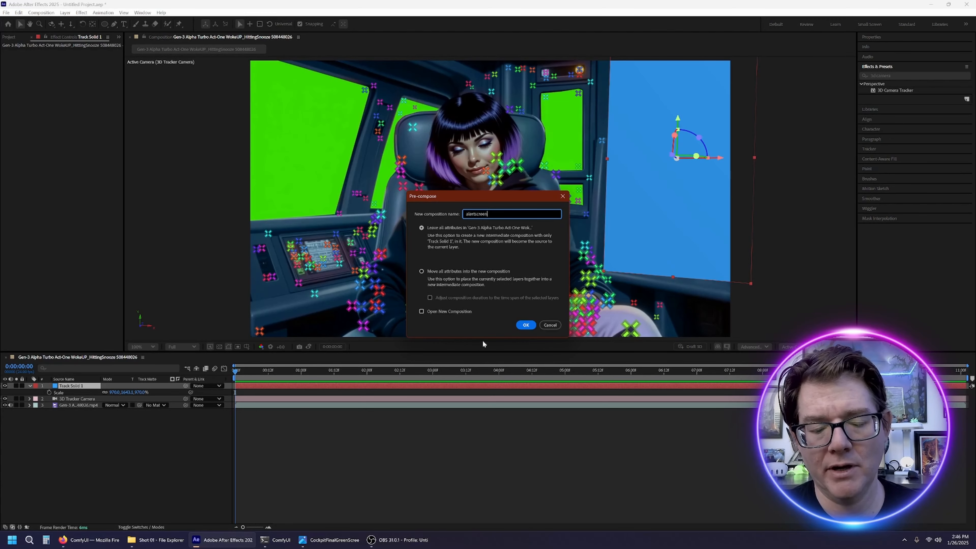
left_click(525, 325)
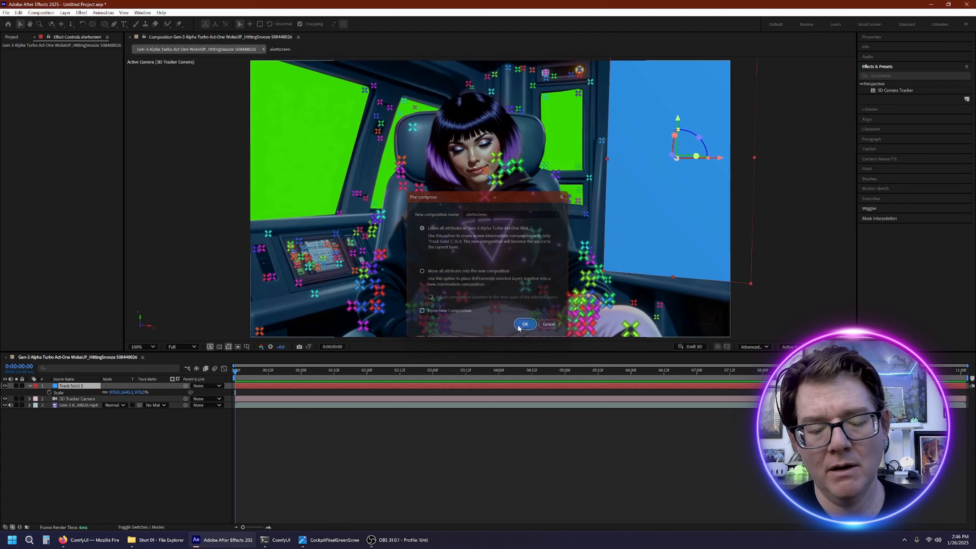
double_click(55, 386)
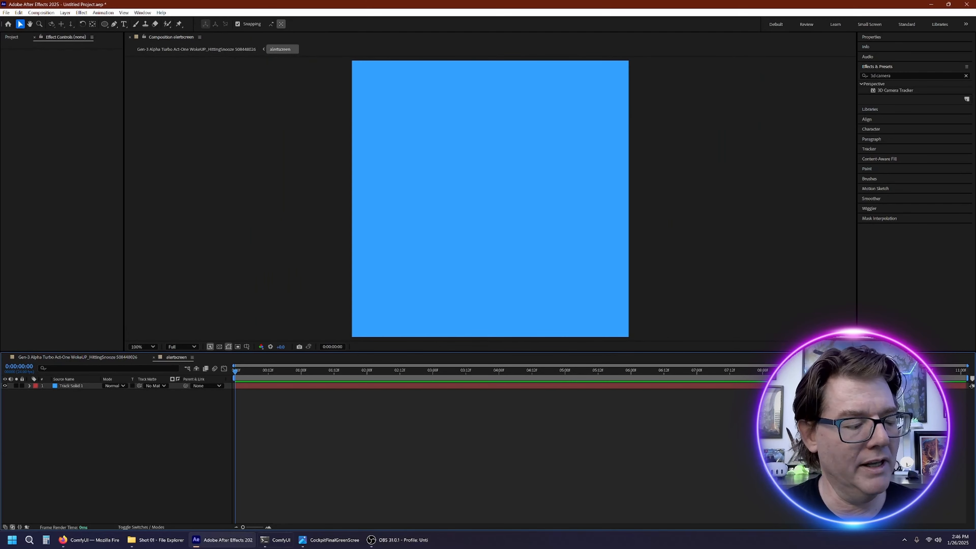
scroll(530, 212, "down", 2)
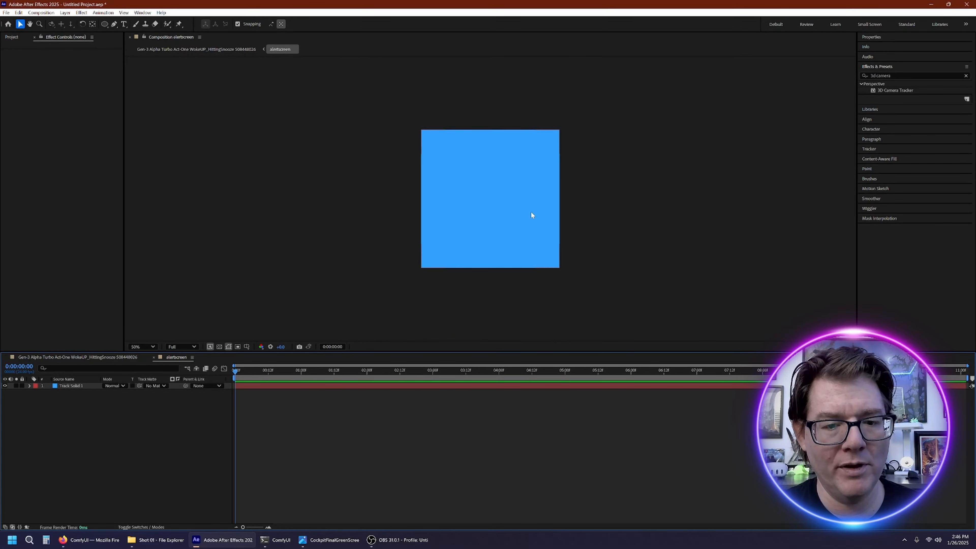
Switch to File Explorer, open the Computer Screens folder inside Demos, and move the window lower to expose the composition
left_click(158, 540)
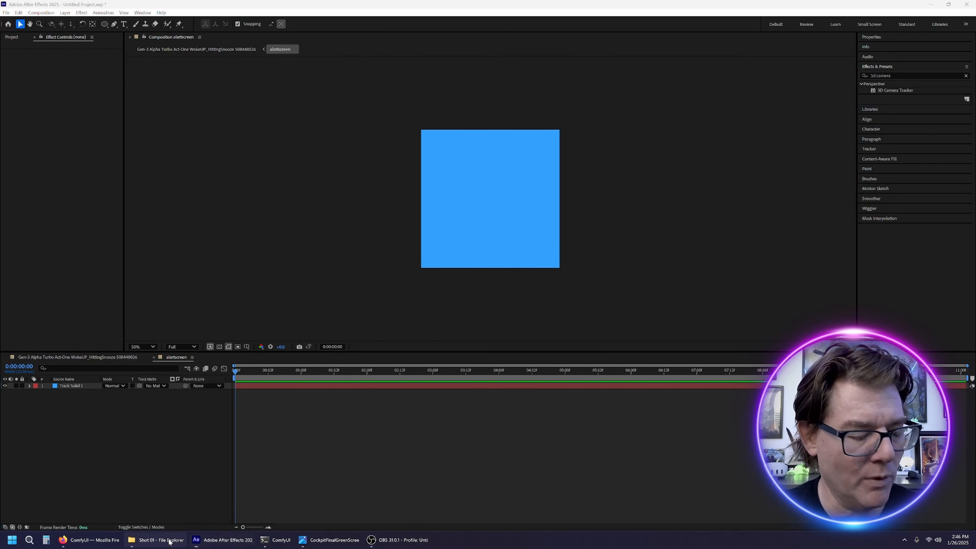
key("alt+Up")
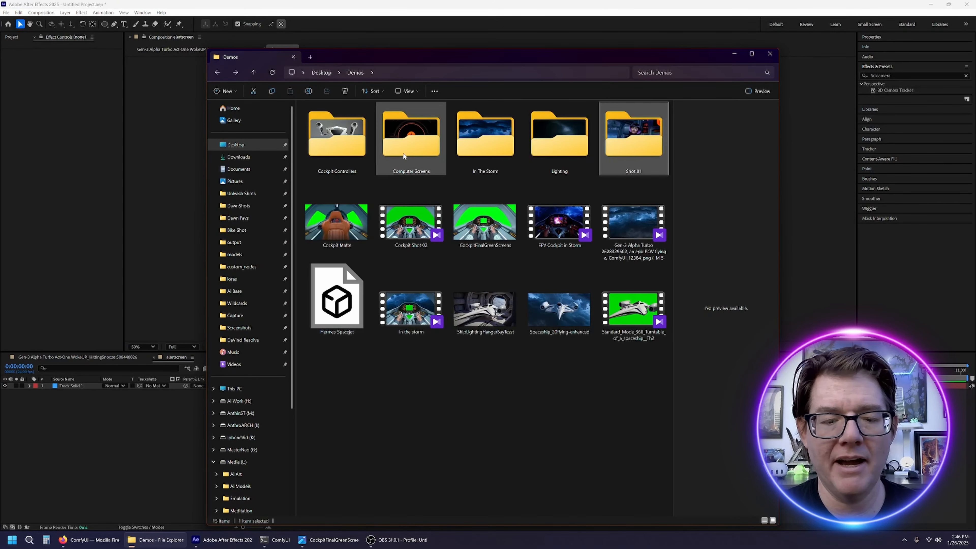
double_click(414, 127)
left_click_drag(425, 56, 429, 166)
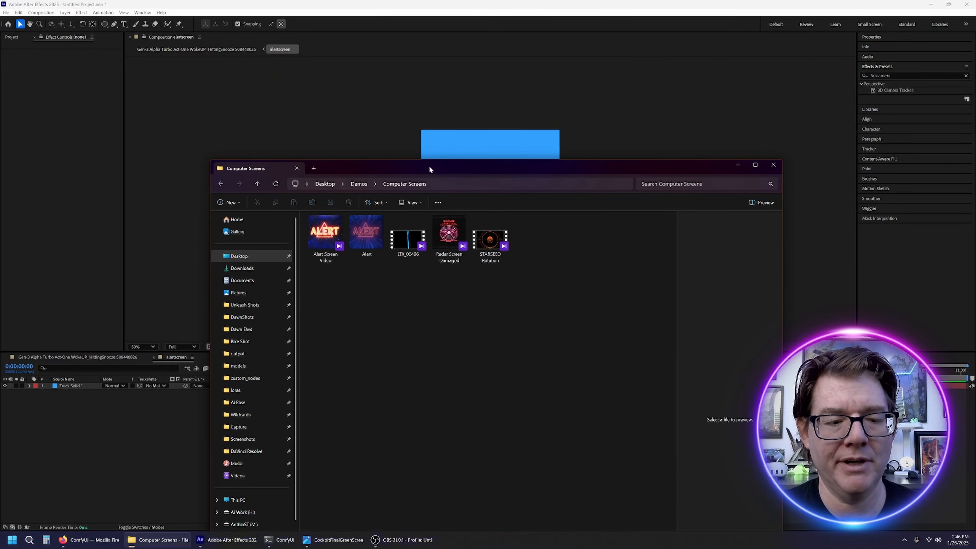
Play the Alert Screen Video file to examine its animation, and close the player
left_click(328, 225)
double_click(328, 224)
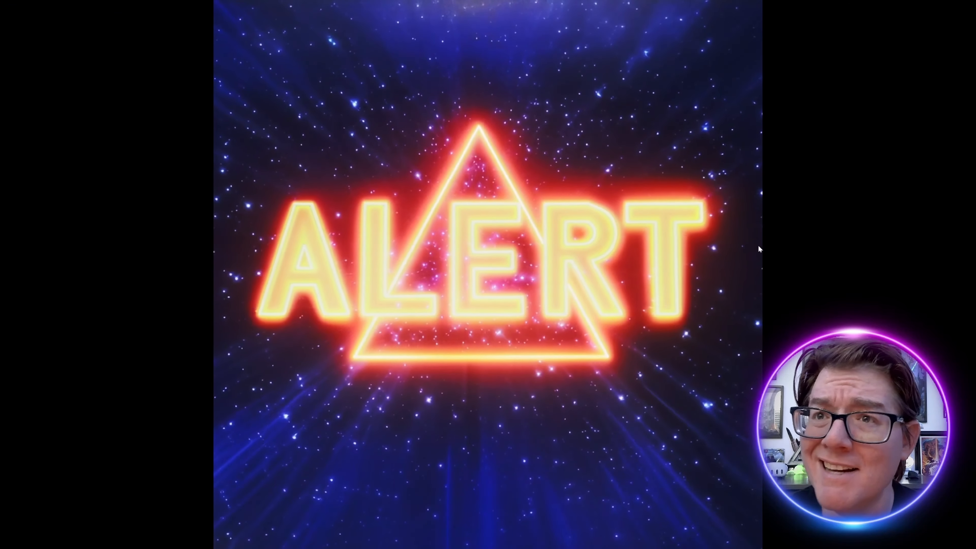
mouse_move(960, 8)
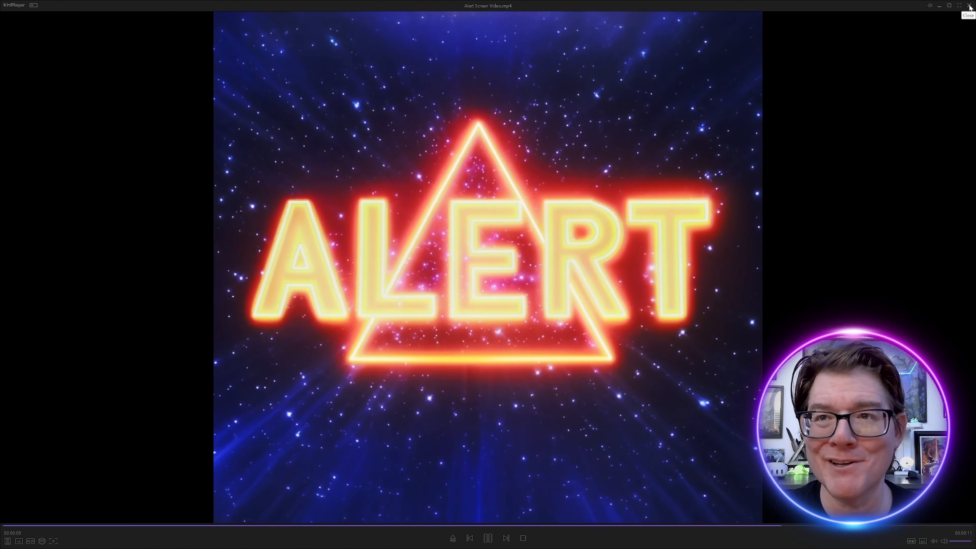
left_click(969, 6)
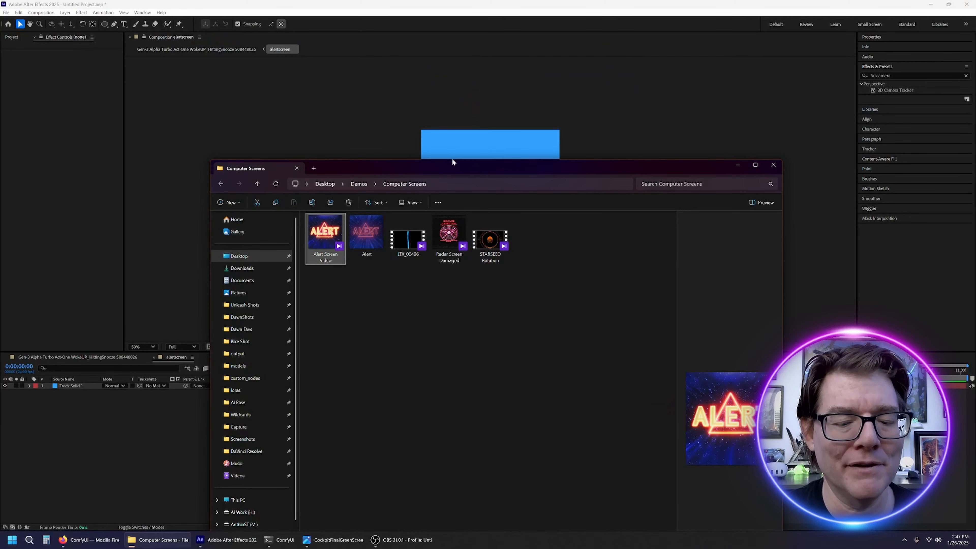
Add the Alert Screen Video file to the alertscreen composition and scale it up until it covers the whole solid
left_click_drag(451, 165, 463, 245)
mouse_move(336, 311)
left_mouse_down()
mouse_move(241, 195)
mouse_move(462, 189)
mouse_move(372, 311)
mouse_move(320, 312)
left_mouse_up()
left_click(480, 178)
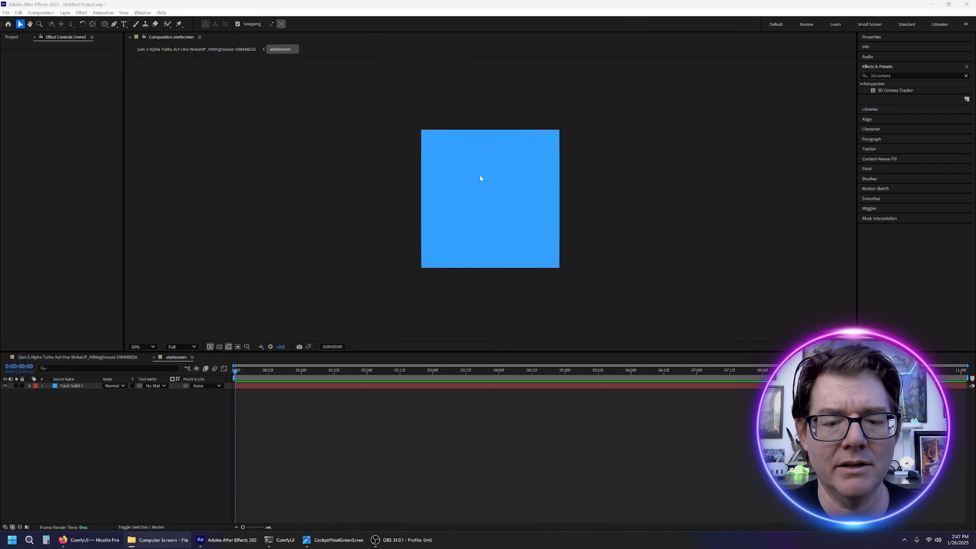
left_click_drag(448, 148, 517, 215)
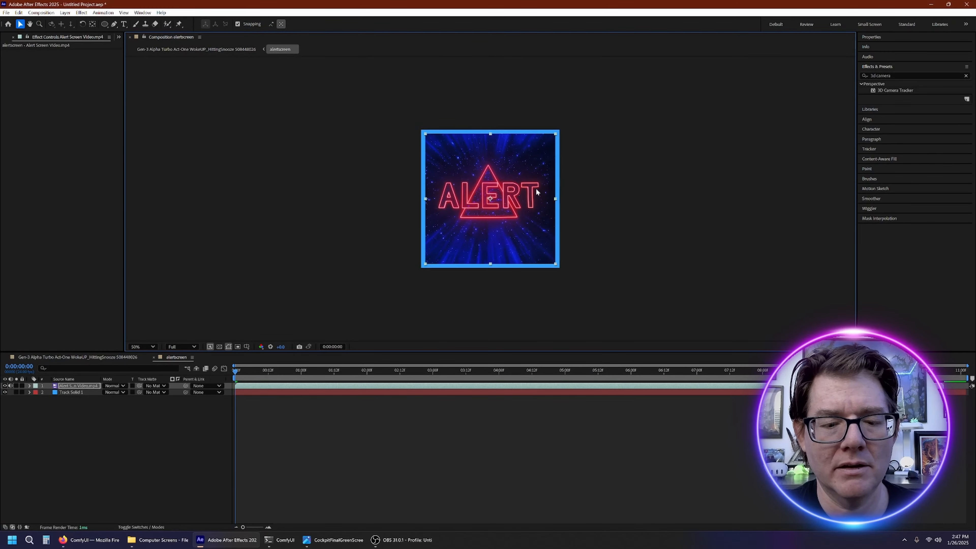
mouse_move(556, 135)
left_mouse_down()
mouse_move(563, 131)
mouse_move(555, 140)
left_mouse_up()
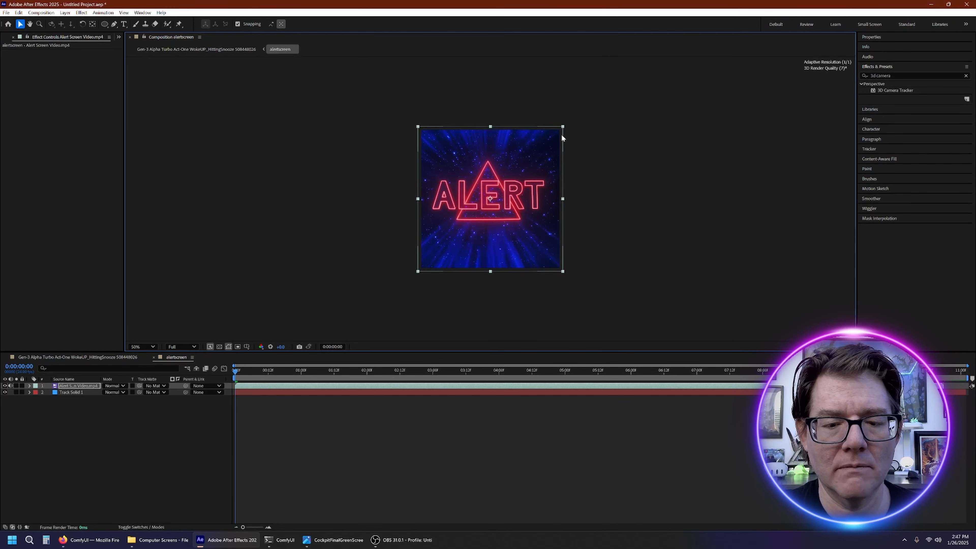
left_click(168, 435)
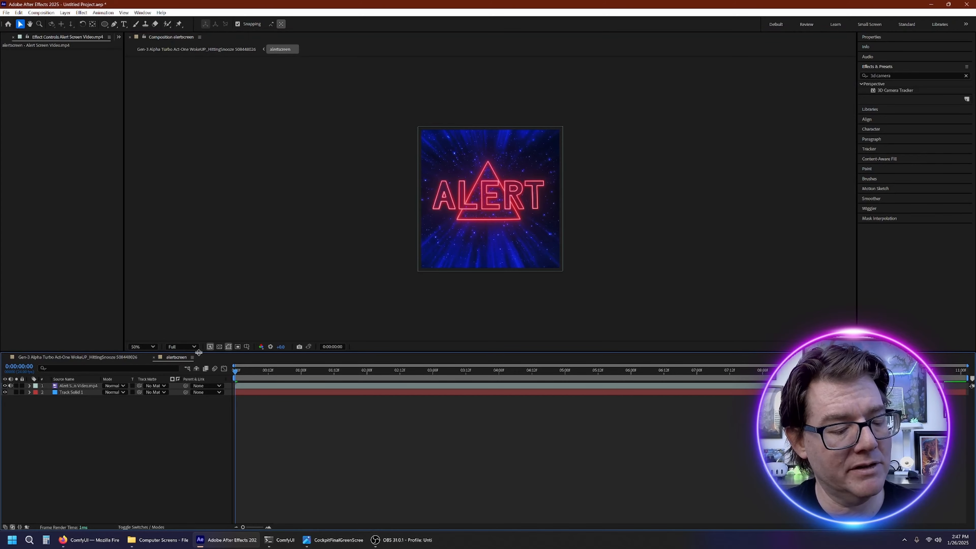
Return to the main cockpit composition and move the alertscreen layer below the green-screen footage
left_click(111, 359)
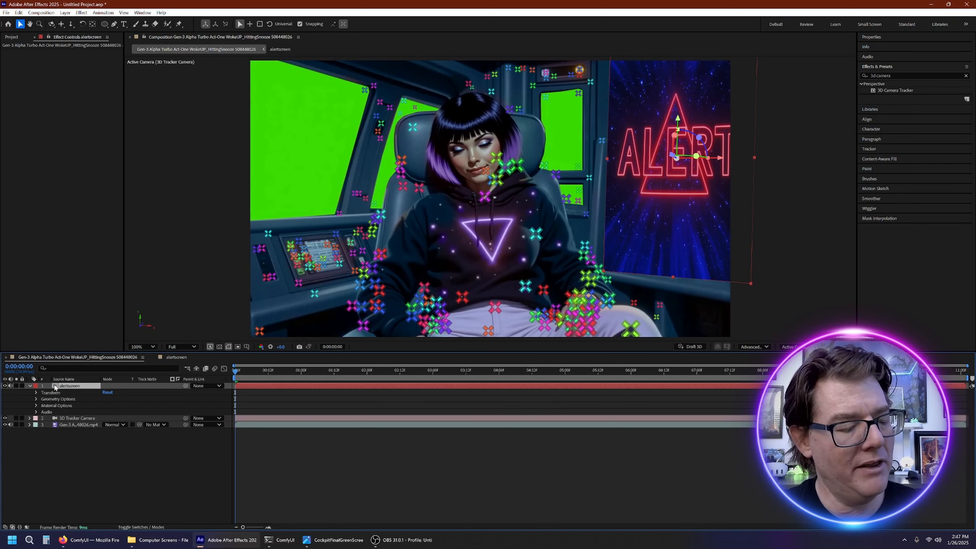
left_click_drag(55, 387, 66, 445)
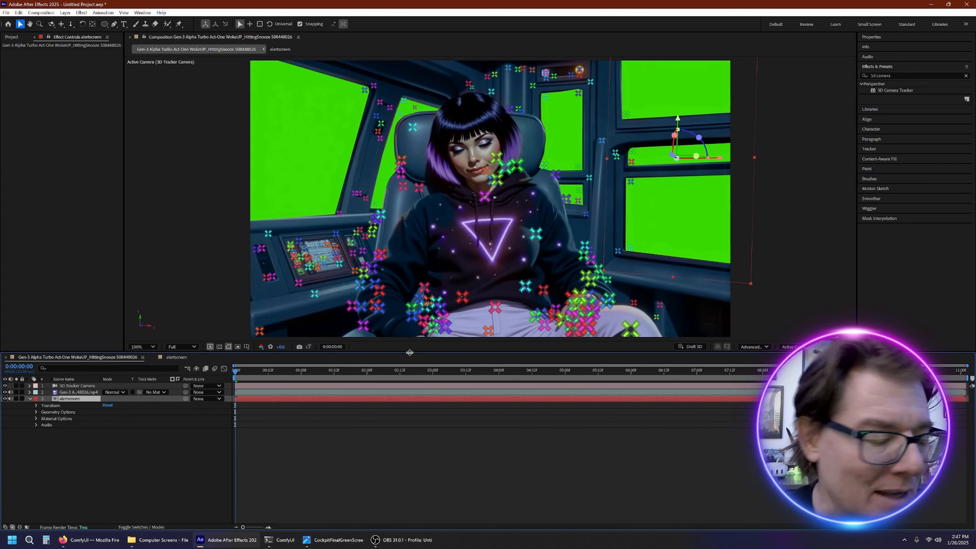
Find and apply the Keylight (1.2) effect to the cockpit footage and sample the window green as its screen colour
left_click(87, 392)
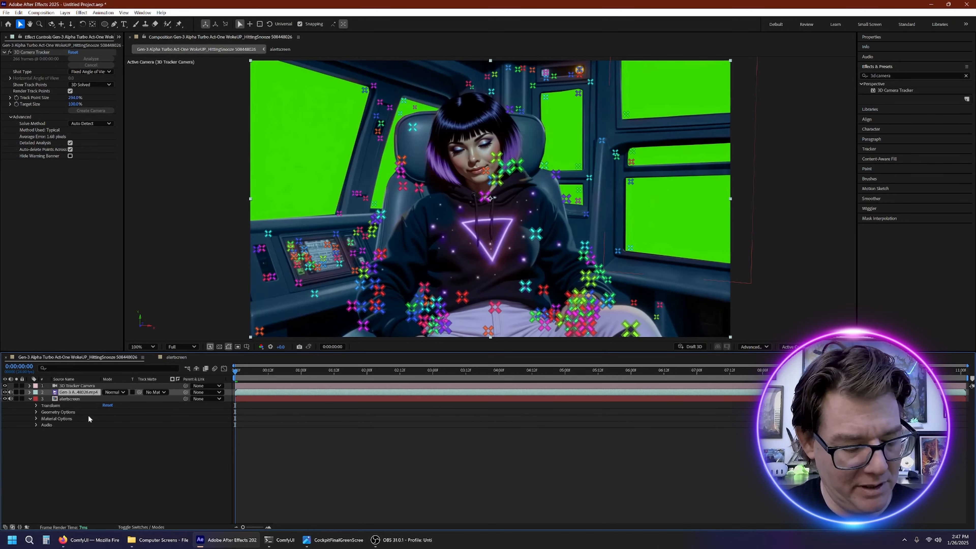
left_click(966, 76)
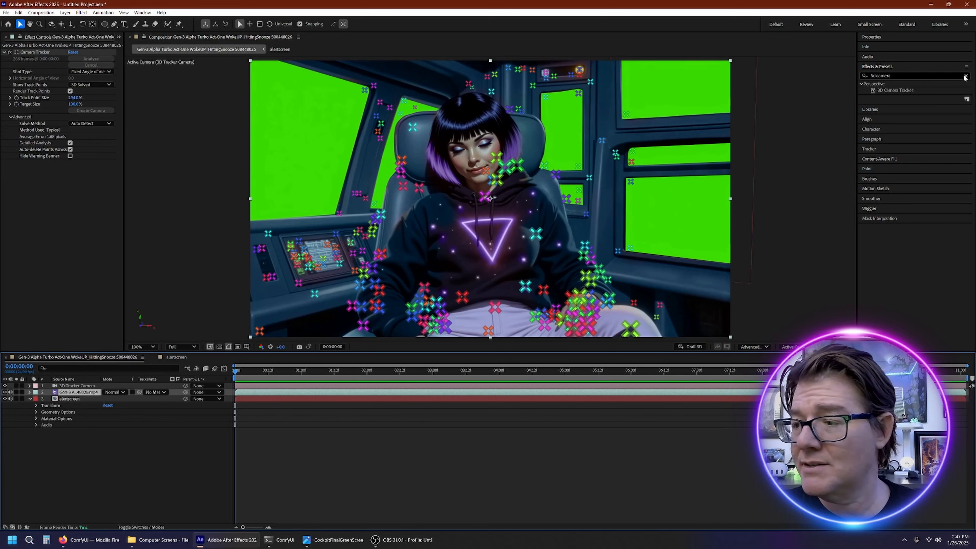
left_click(876, 75)
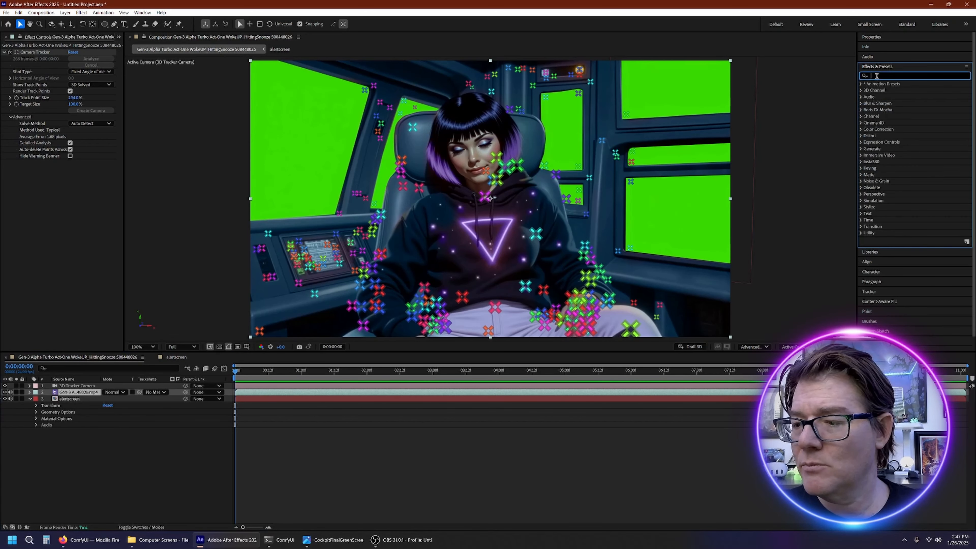
type("key")
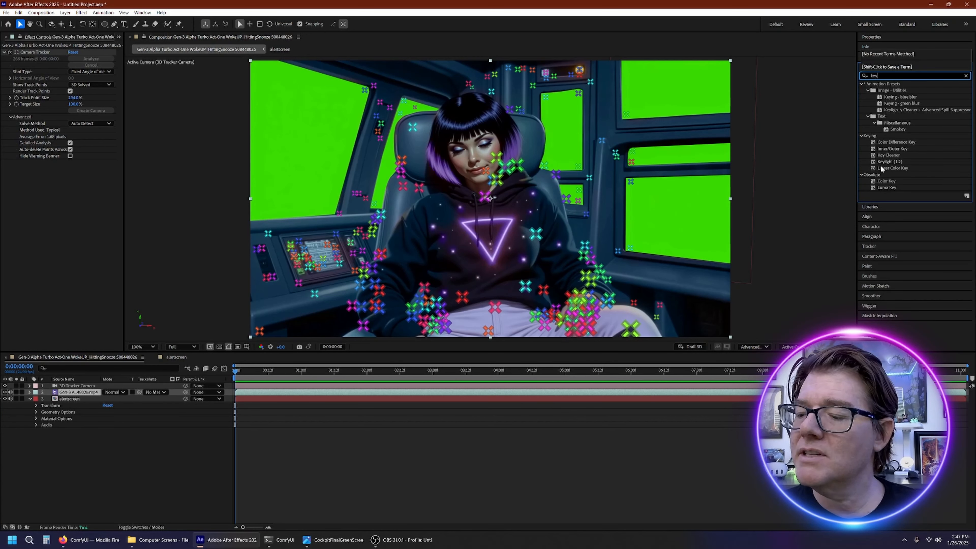
left_click(888, 161)
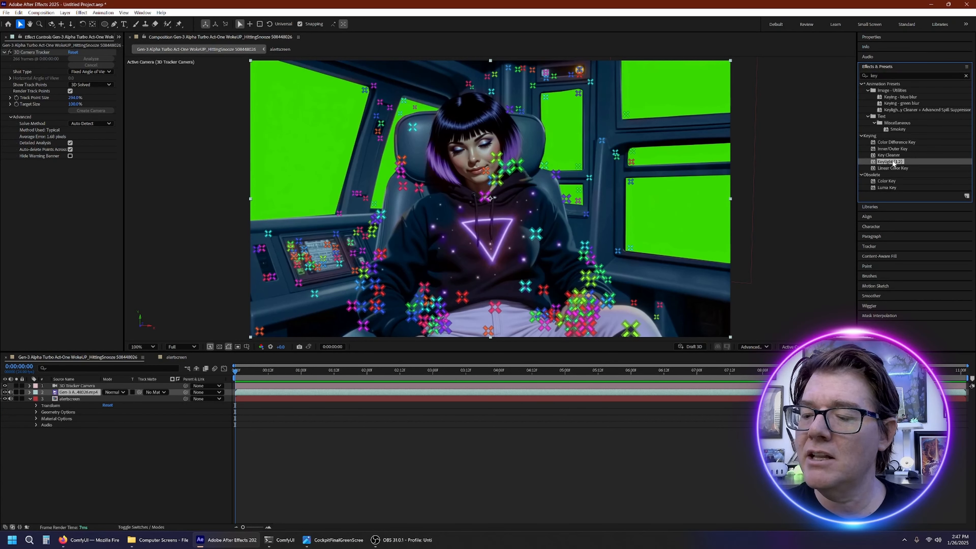
left_click_drag(892, 163, 645, 265)
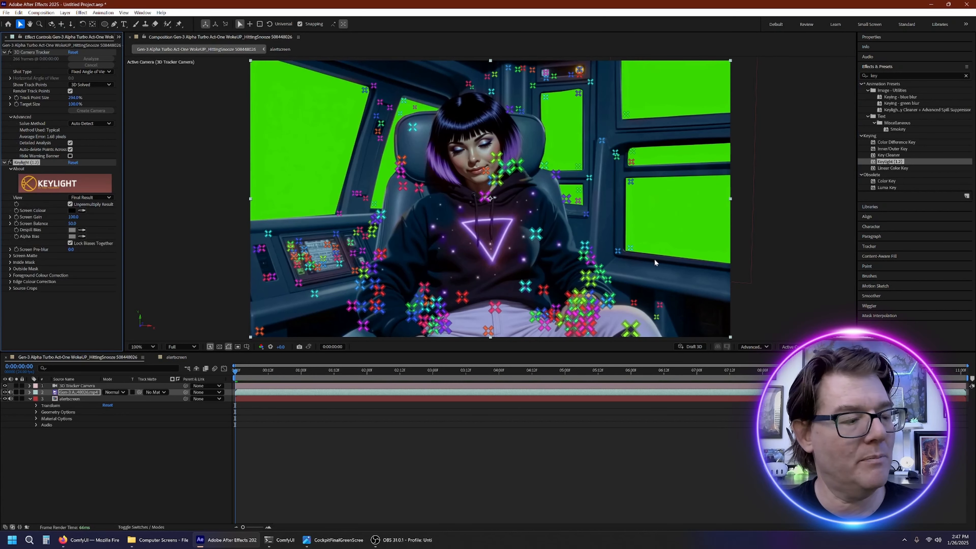
left_click(83, 210)
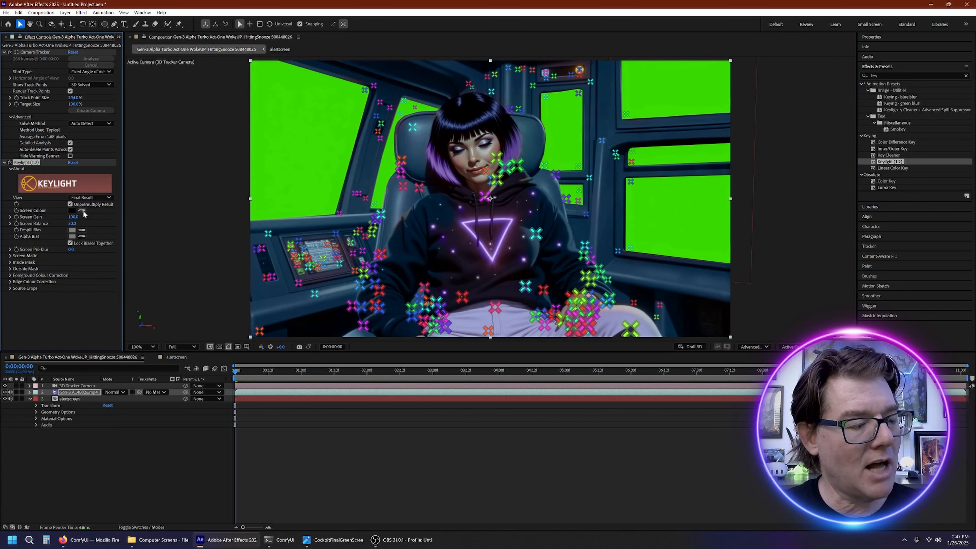
left_click(665, 216)
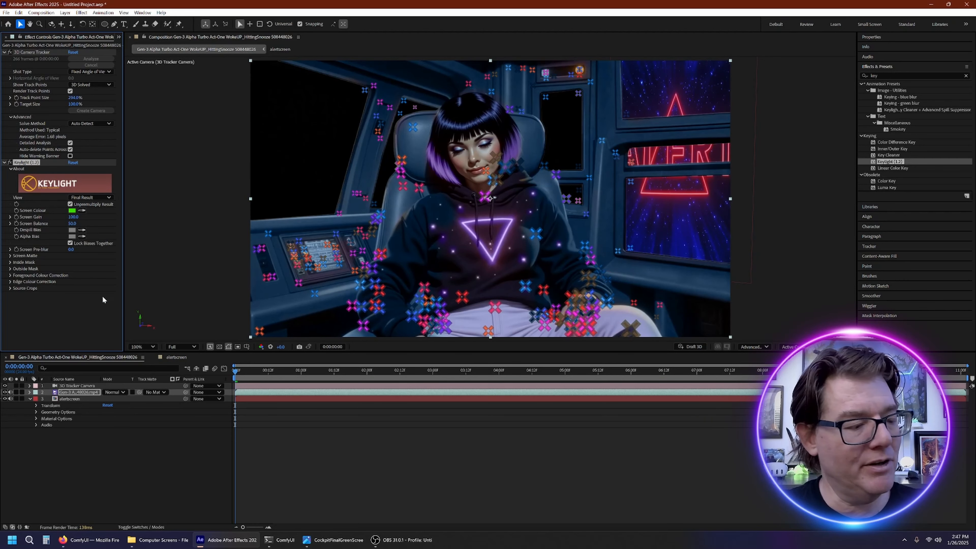
Refine the key with Clip Black 4, Clip White 96, a slightly lower screen gain and a screen balance of 19
left_click(10, 256)
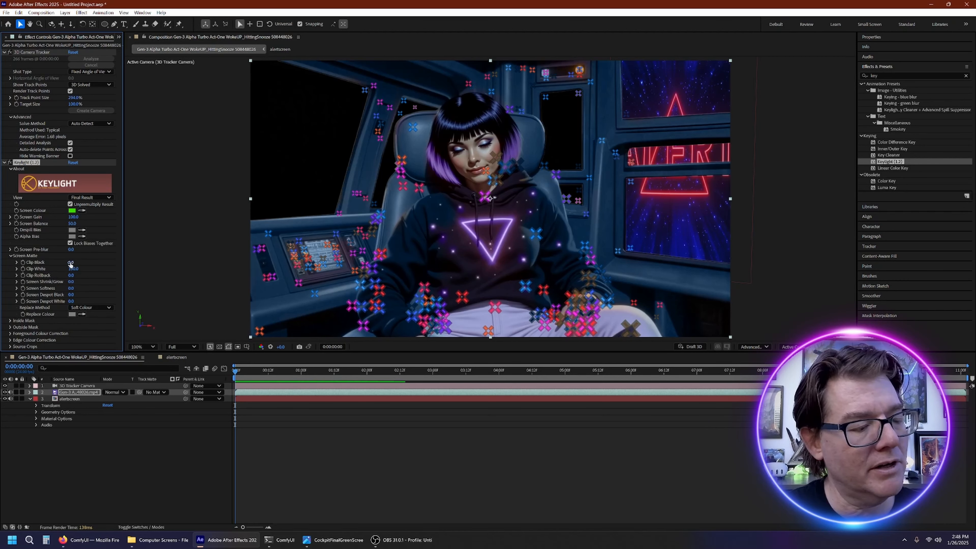
left_click_drag(71, 262, 51, 262)
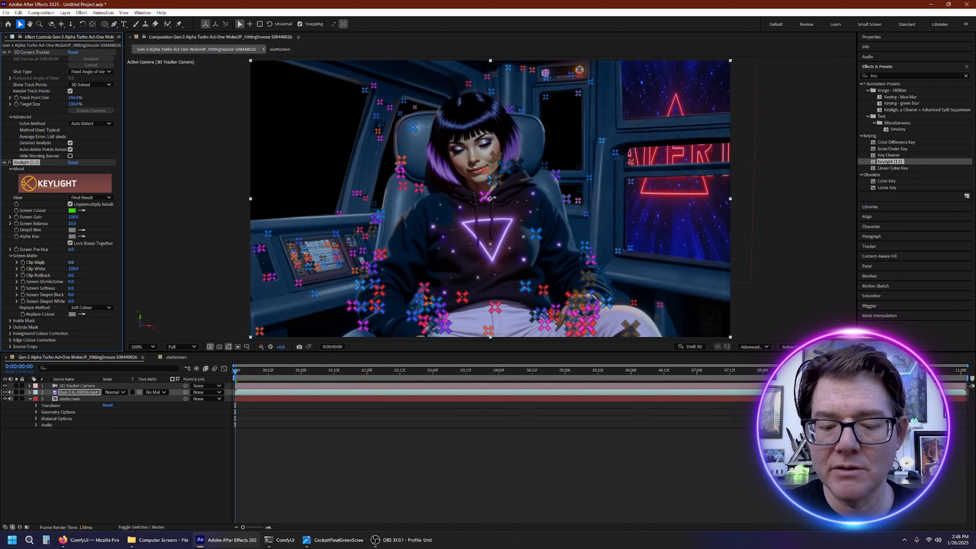
left_click_drag(33, 263, 32, 264)
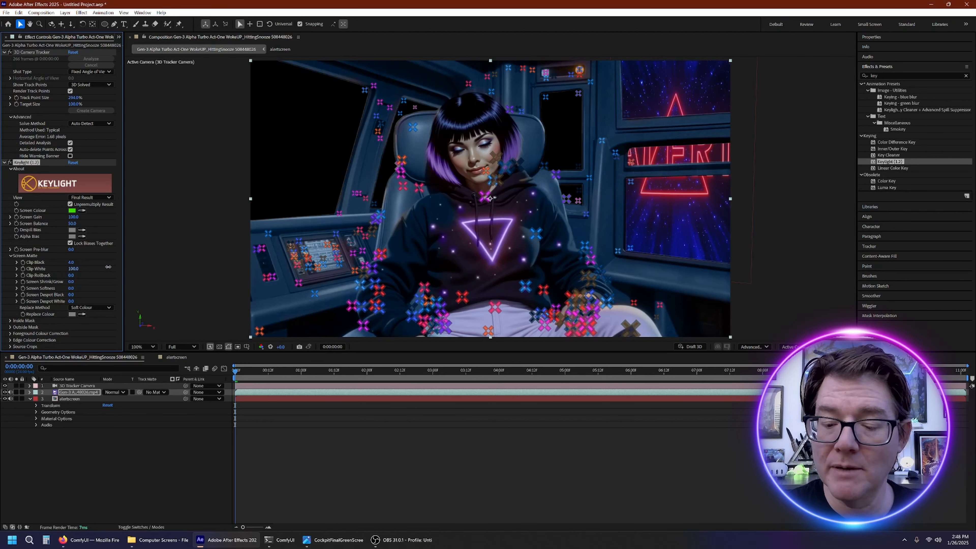
left_click_drag(108, 267, 50, 275)
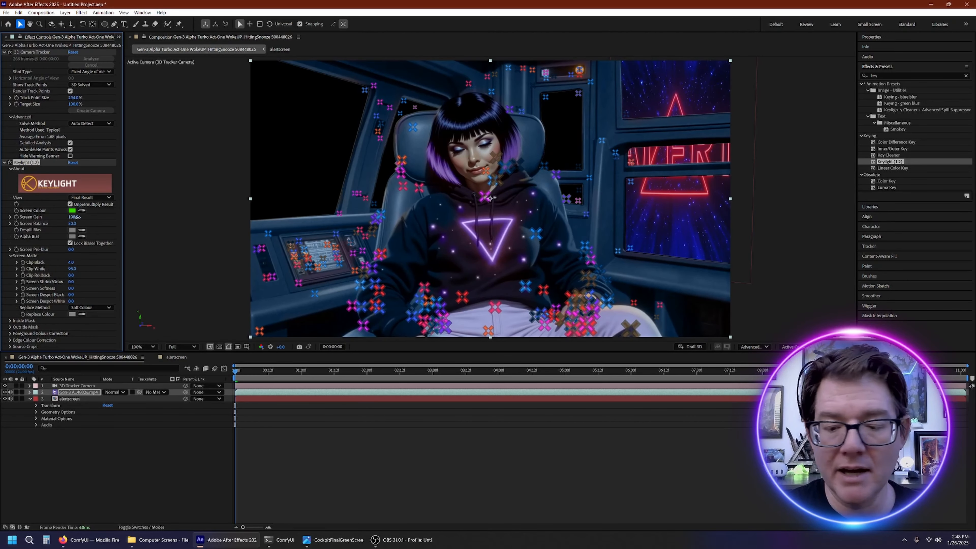
left_click_drag(76, 217, 73, 218)
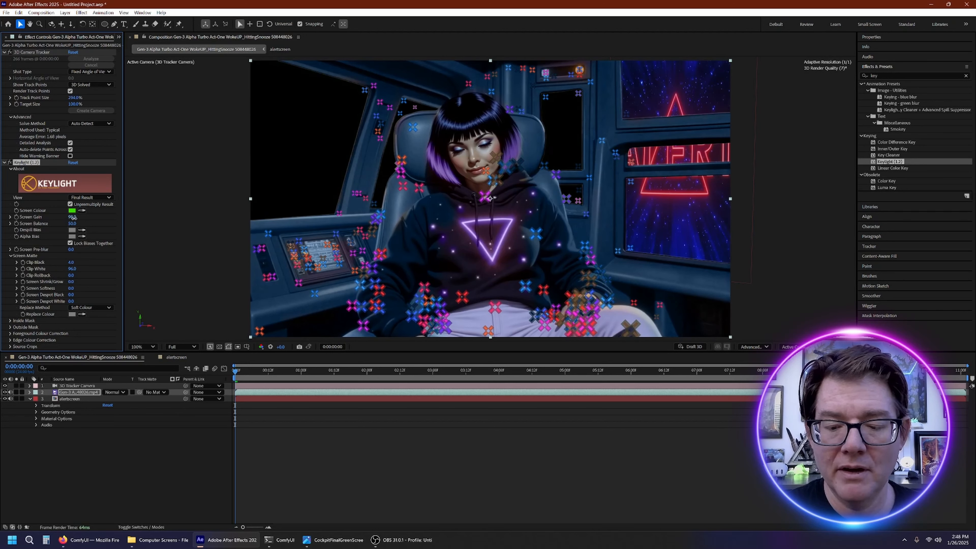
left_click_drag(74, 222, 64, 224)
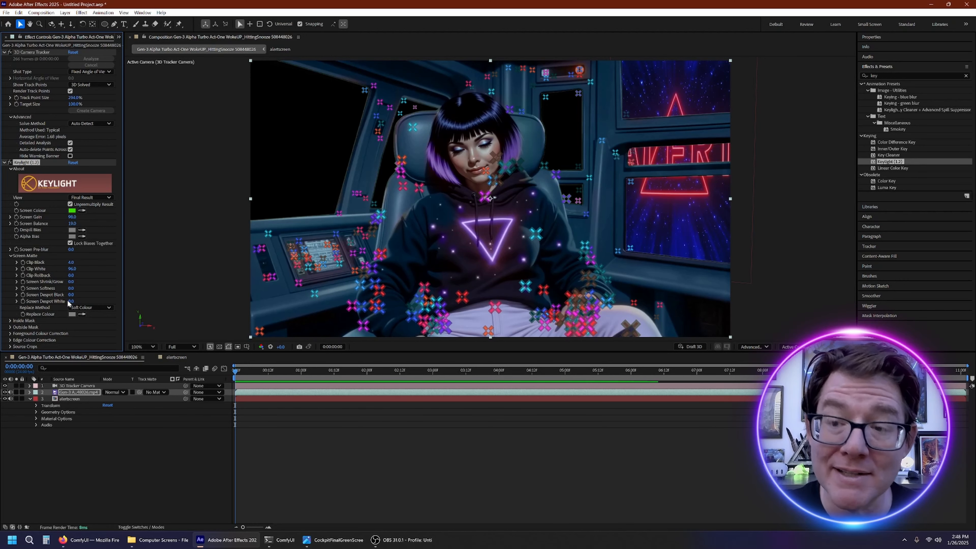
Shrink the alertscreen layer to fit the lower right side window, and check its tracking across the timeline
left_click(69, 406)
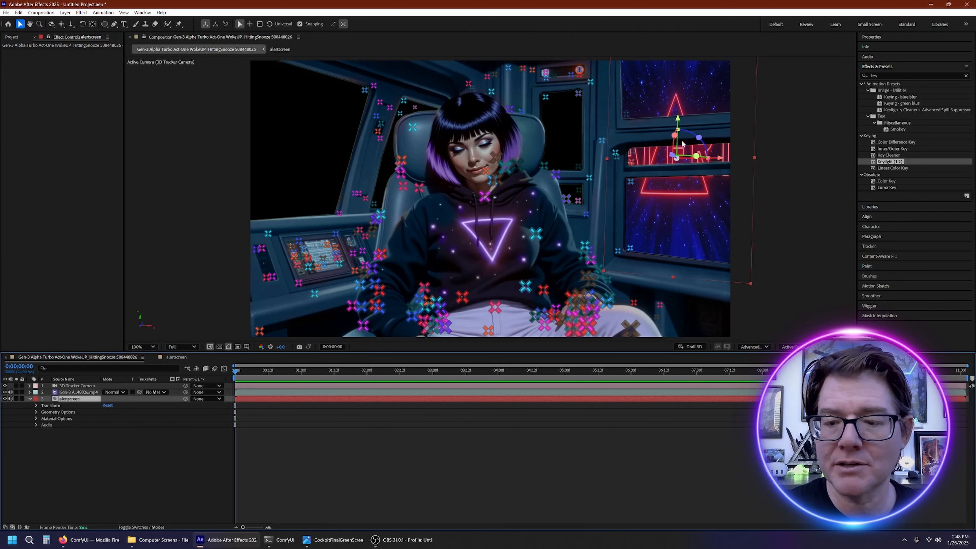
left_click_drag(678, 131, 677, 195)
left_click_drag(673, 269, 675, 263)
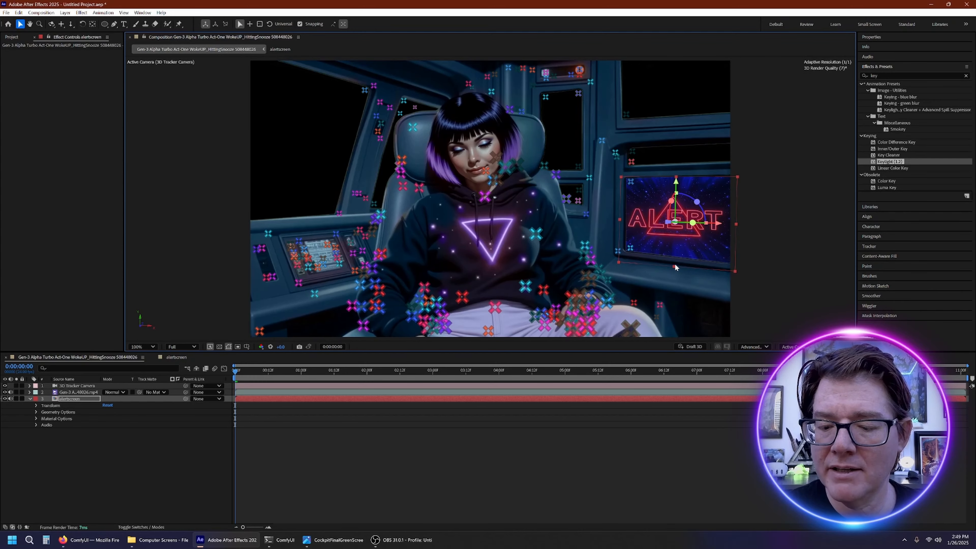
left_click_drag(269, 370, 746, 369)
left_click_drag(681, 365, 187, 370)
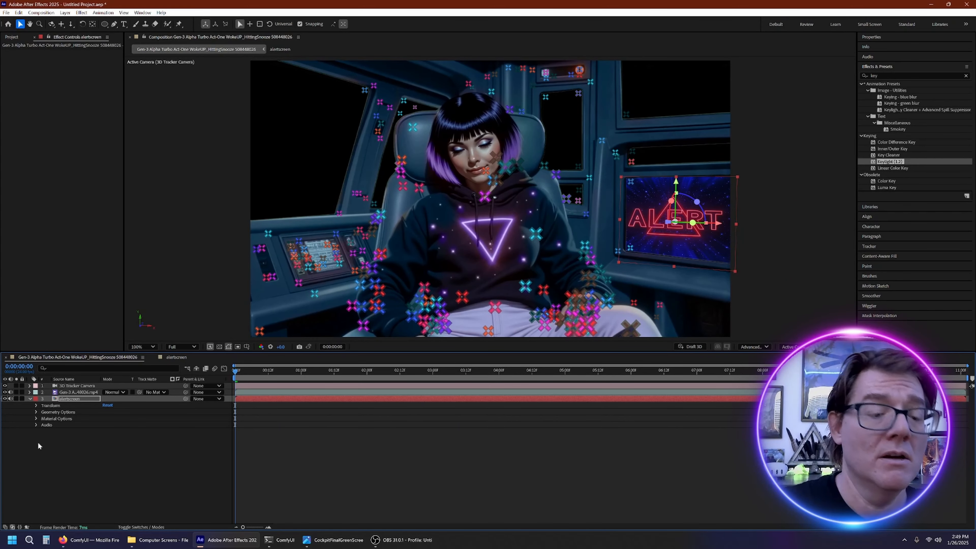
left_click(60, 452)
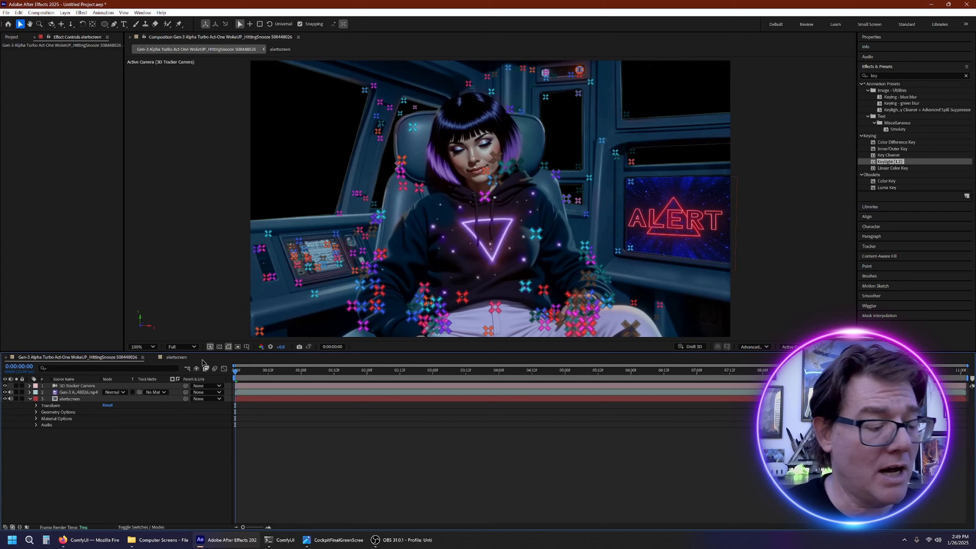
Create a tracked solid from the 3D Camera Tracker points on the frame beside the large left cockpit window
left_click(67, 393)
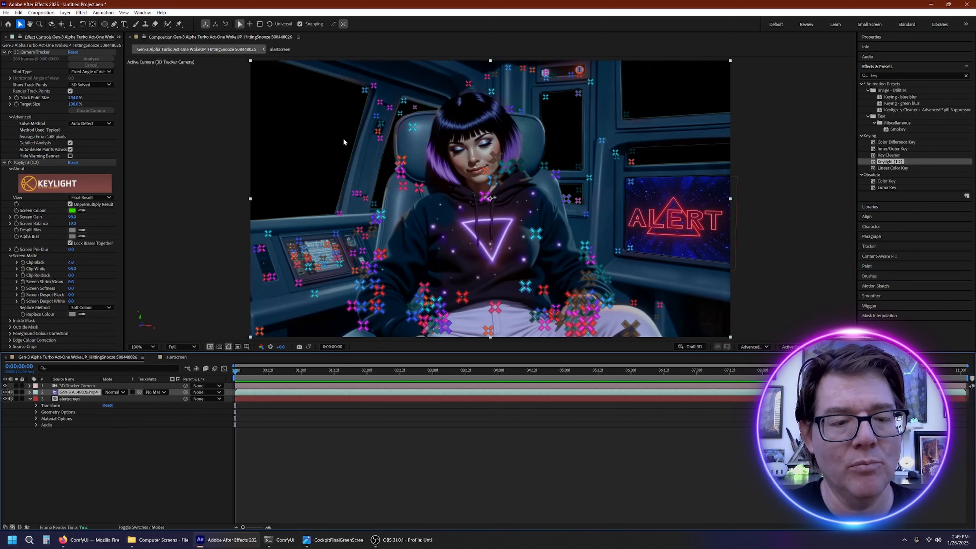
left_click_drag(388, 90, 387, 109)
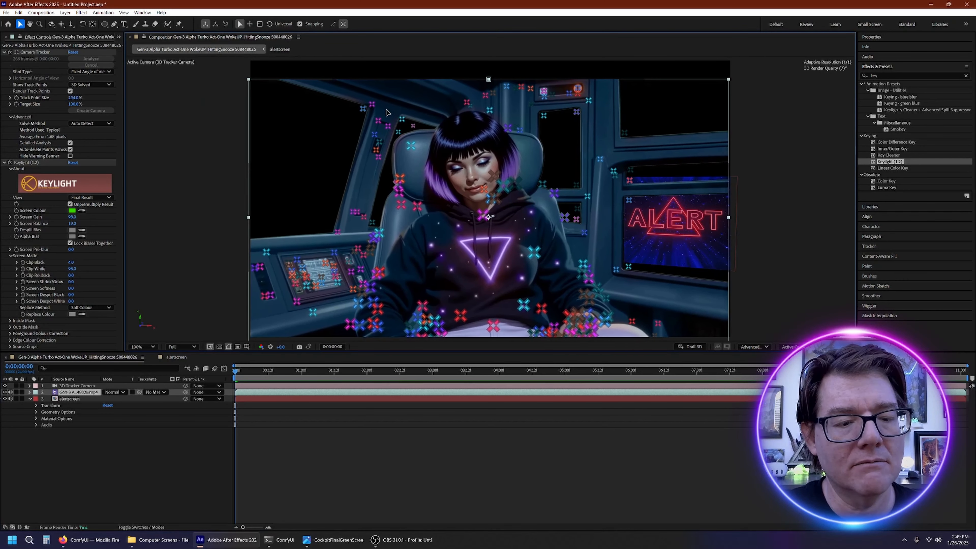
key("ctrl+z")
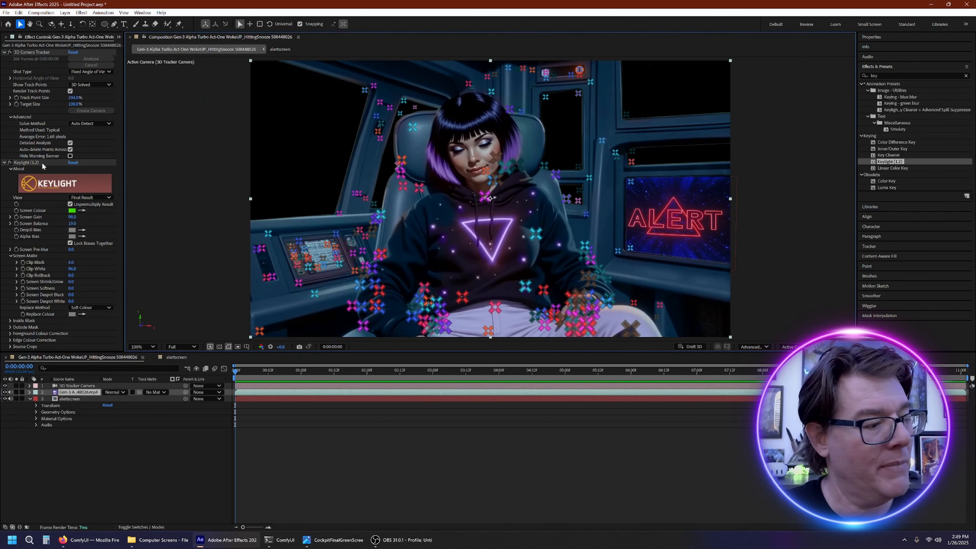
left_click(33, 51)
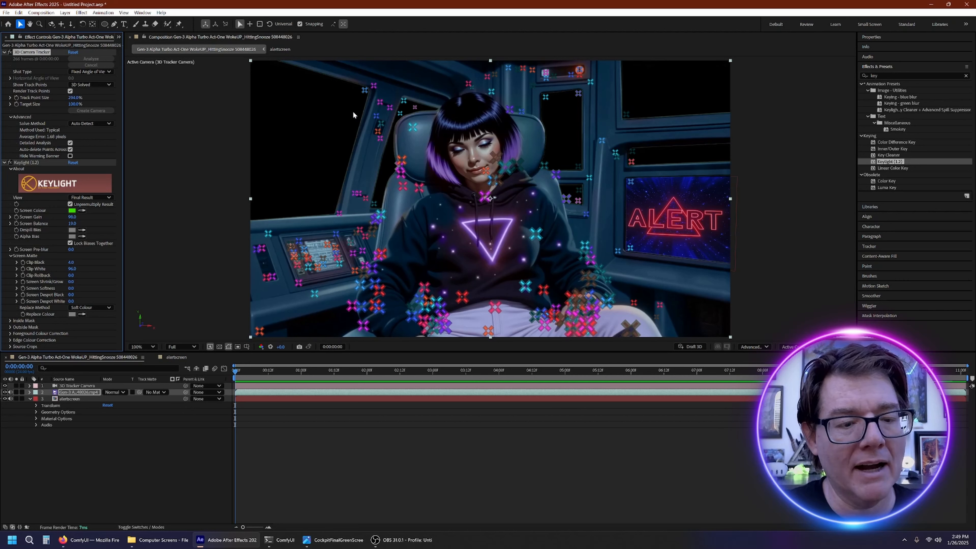
left_click(361, 127)
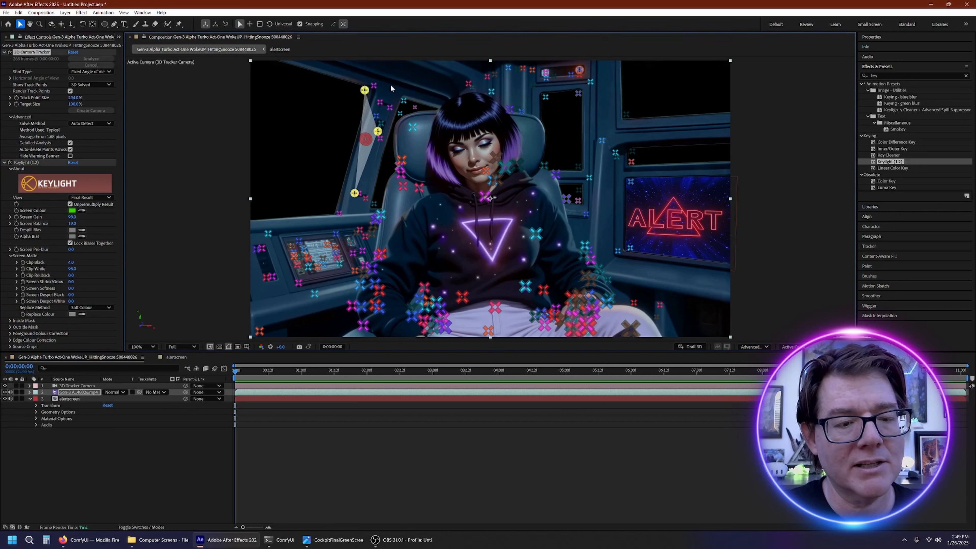
mouse_move(390, 84)
left_mouse_down()
mouse_move(377, 152)
mouse_move(400, 91)
left_mouse_up()
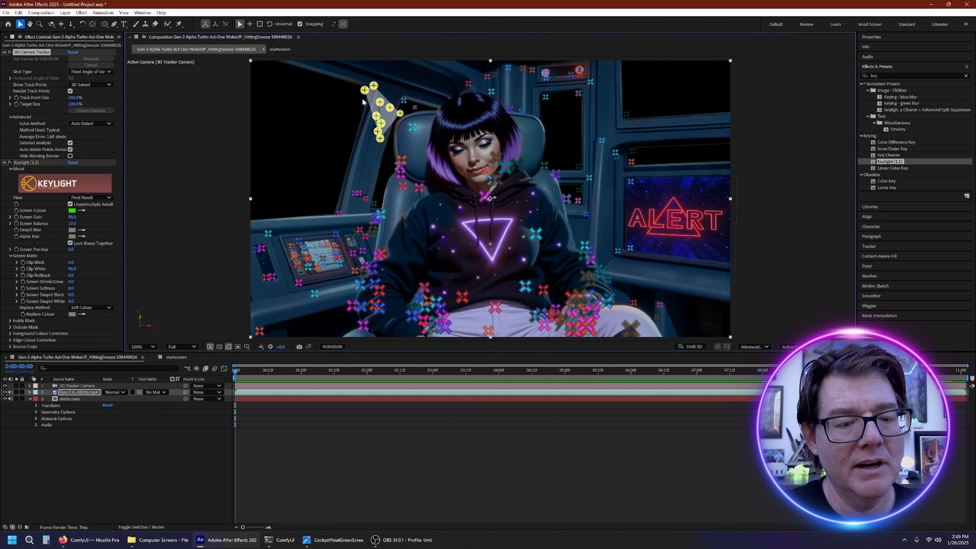
right_click(382, 112)
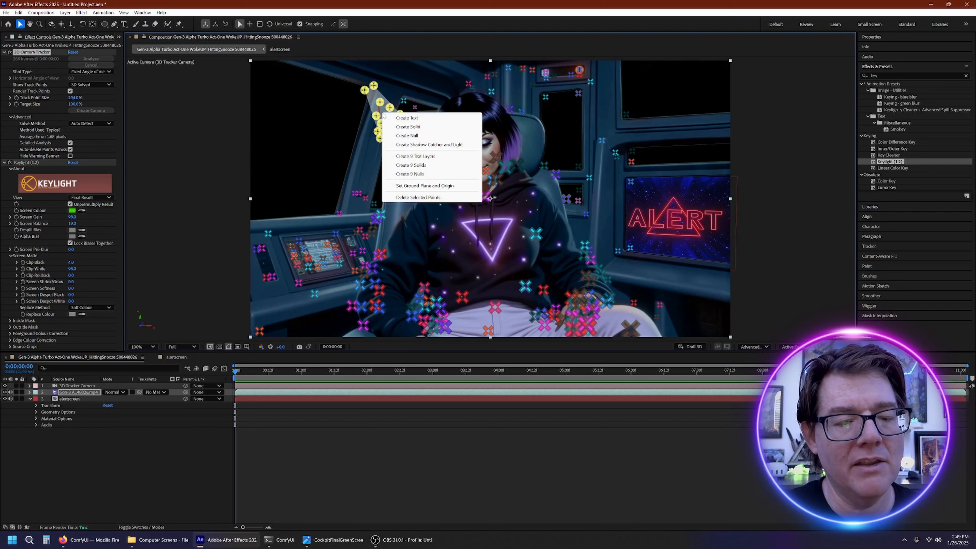
left_click(418, 127)
Scale the new track solid to about 737% wide and 1172% high, then rotate and position it over the large left window
left_click(82, 384)
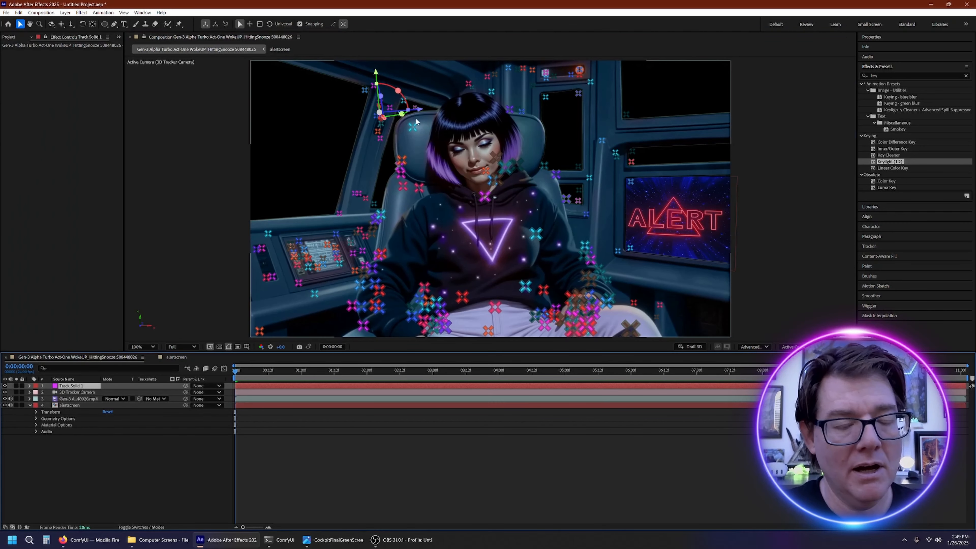
left_click_drag(344, 117, 416, 123)
key("s")
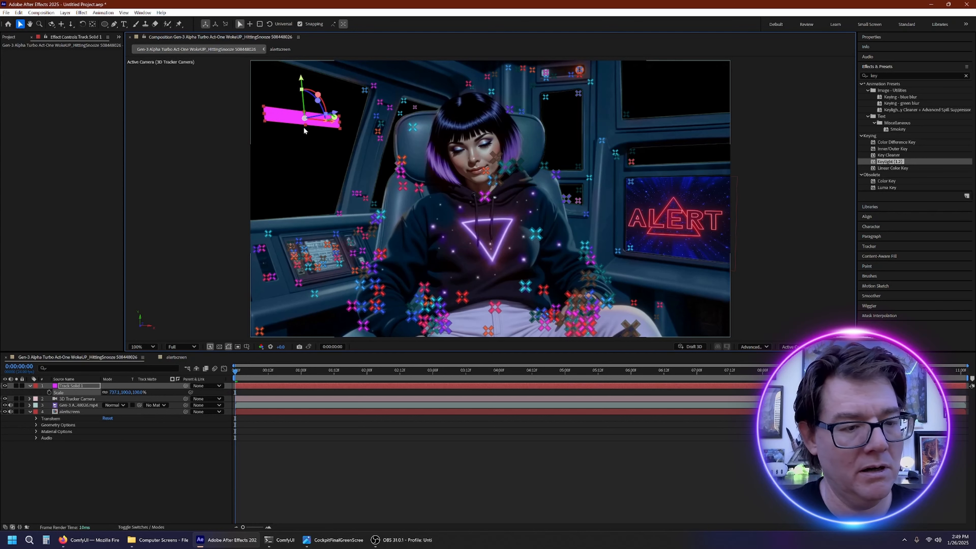
left_click_drag(306, 125, 305, 198)
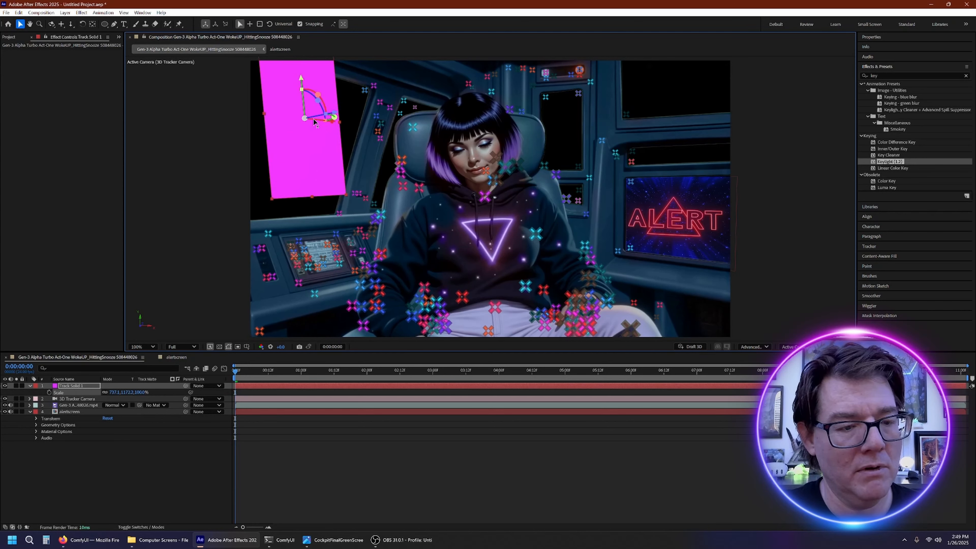
left_click_drag(318, 93, 339, 154)
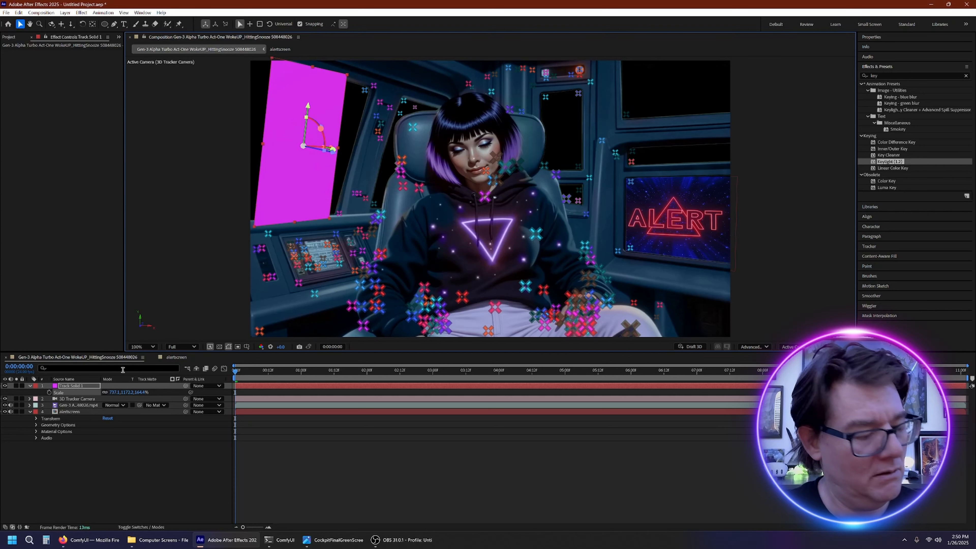
Move the track solid beneath the keyed cockpit footage and enlarge it until it fills both windows beside the seat's left side
left_click_drag(60, 386, 55, 444)
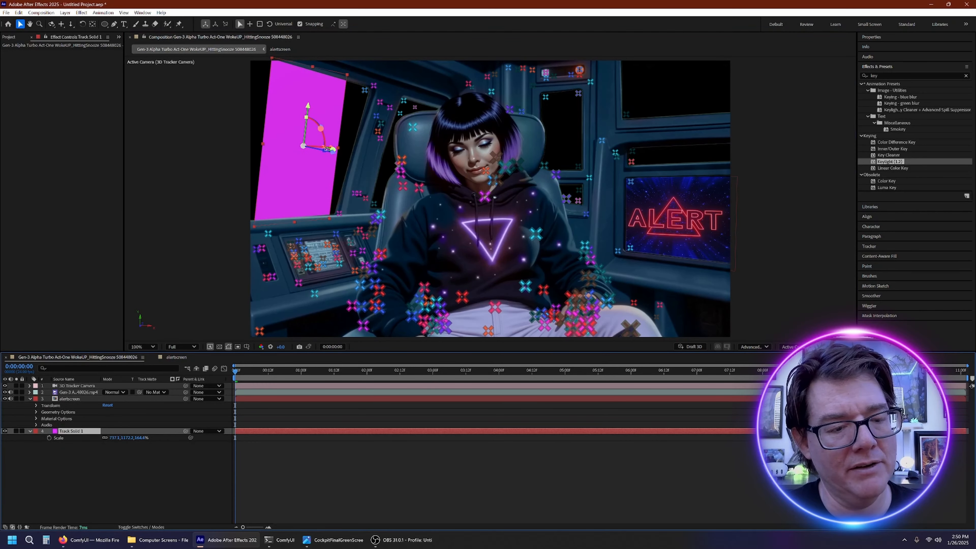
left_click_drag(330, 149, 330, 148)
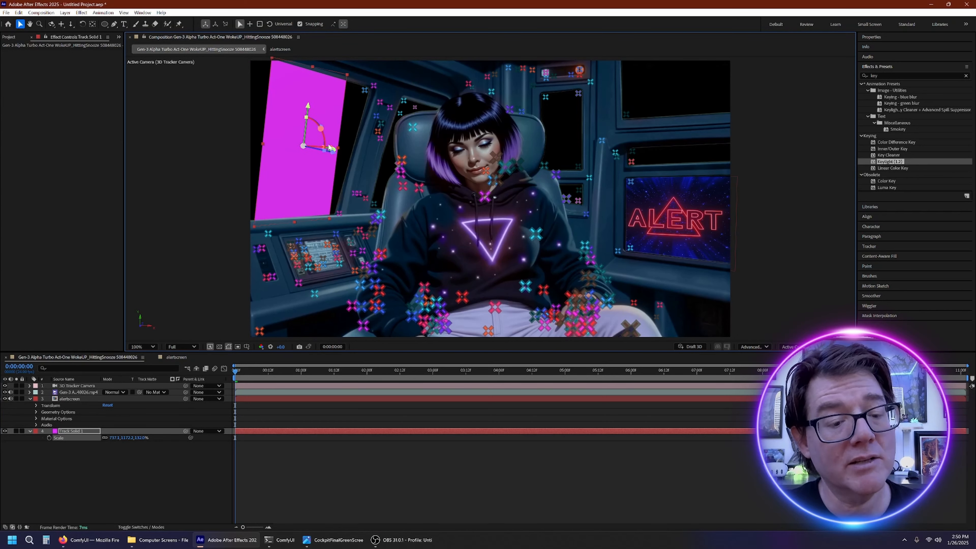
mouse_move(307, 116)
left_mouse_down()
mouse_move(307, 104)
mouse_move(305, 116)
left_mouse_up()
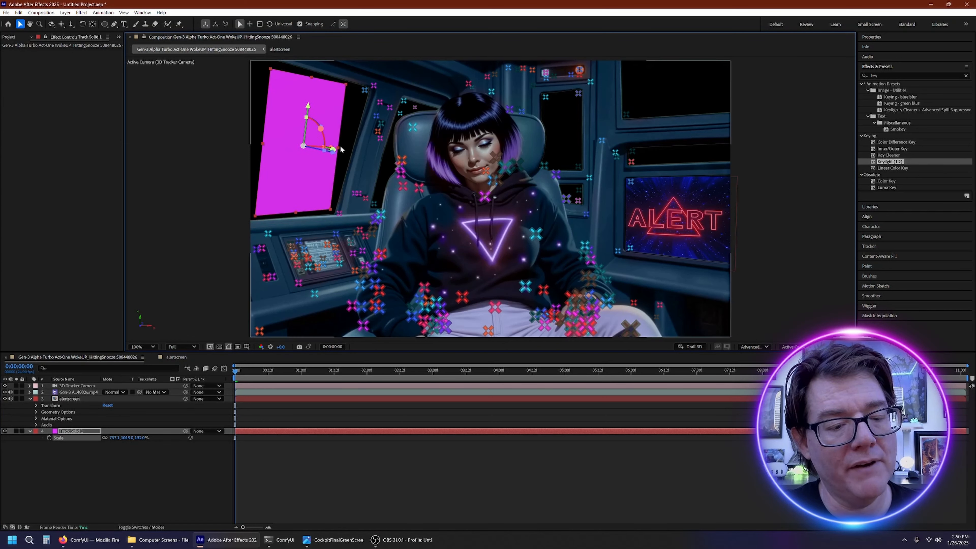
left_click_drag(338, 150, 485, 148)
left_click_drag(306, 117, 310, 85)
left_click_drag(250, 371, 141, 377)
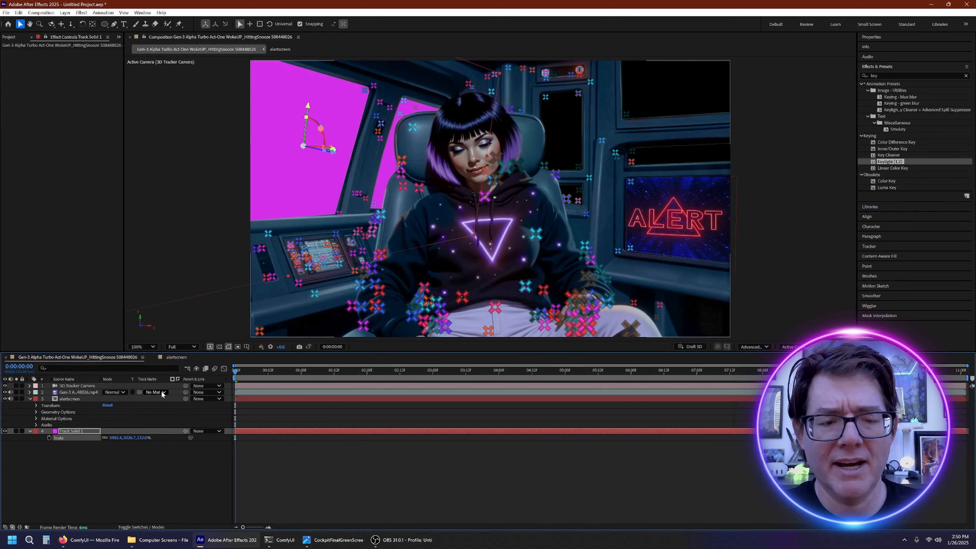
left_click_drag(326, 151, 340, 103)
Scrub through the first frames to check how the enlarged solid tracks behind the cockpit windows
mouse_move(239, 371)
left_mouse_down()
mouse_move(691, 366)
mouse_move(273, 361)
mouse_move(512, 368)
mouse_move(246, 370)
left_mouse_up()
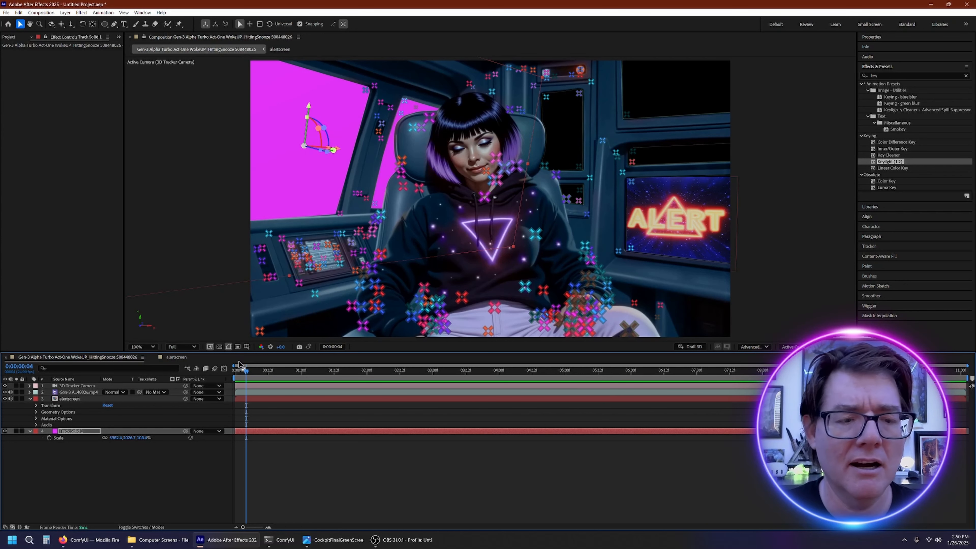
left_click_drag(238, 364, 263, 367)
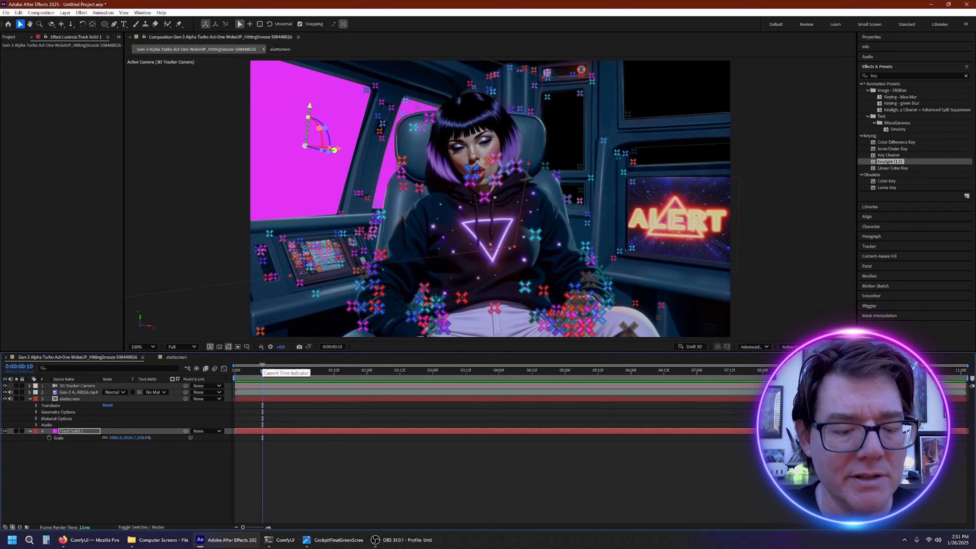
left_click_drag(308, 370, 169, 368)
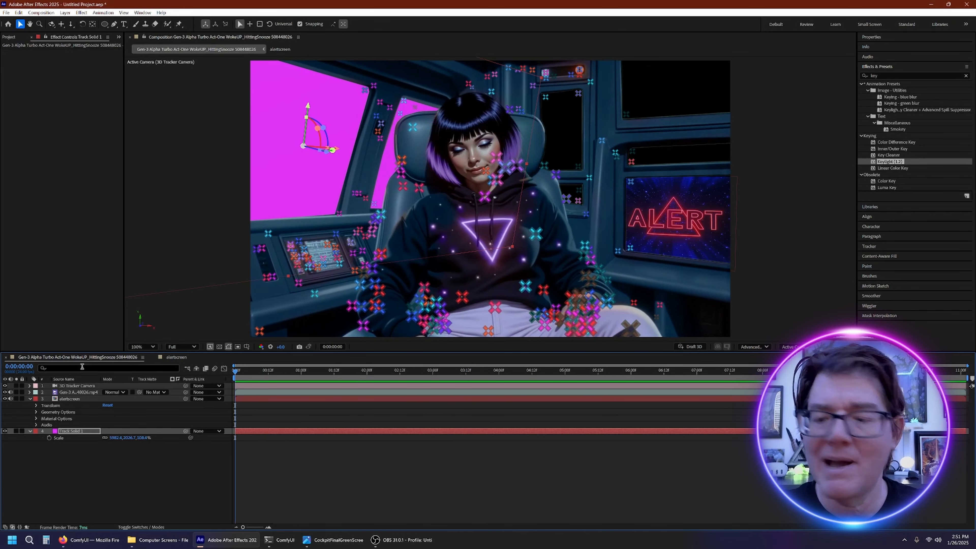
Delete all layers of the cockpit composition and clear every item from the project
left_click_drag(147, 486, 2, 383)
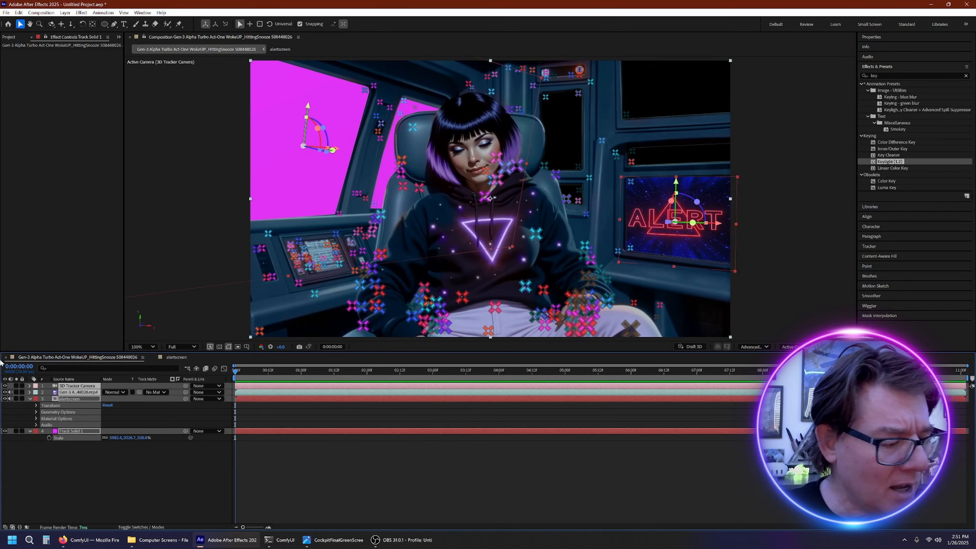
key("Delete")
left_click(158, 540)
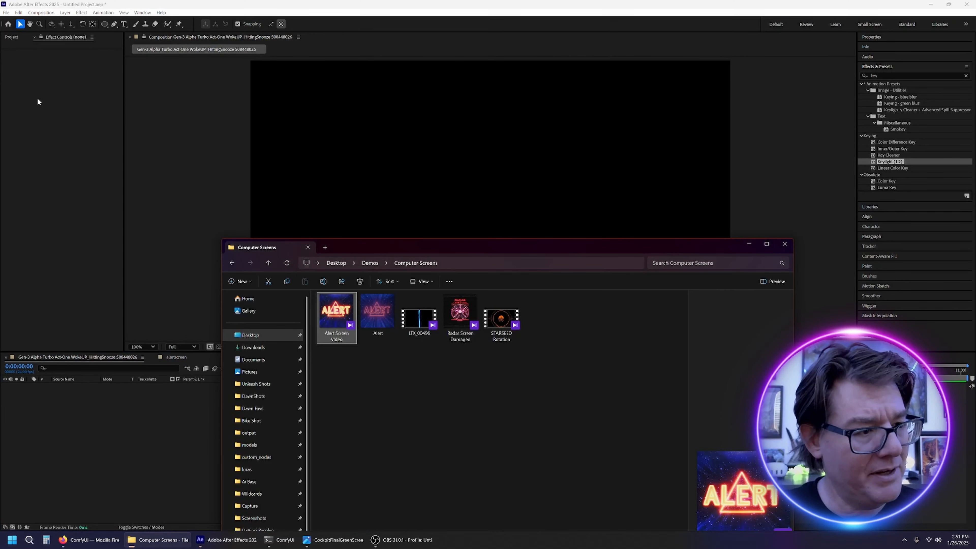
left_click(13, 37)
left_click_drag(94, 182, 2, 98)
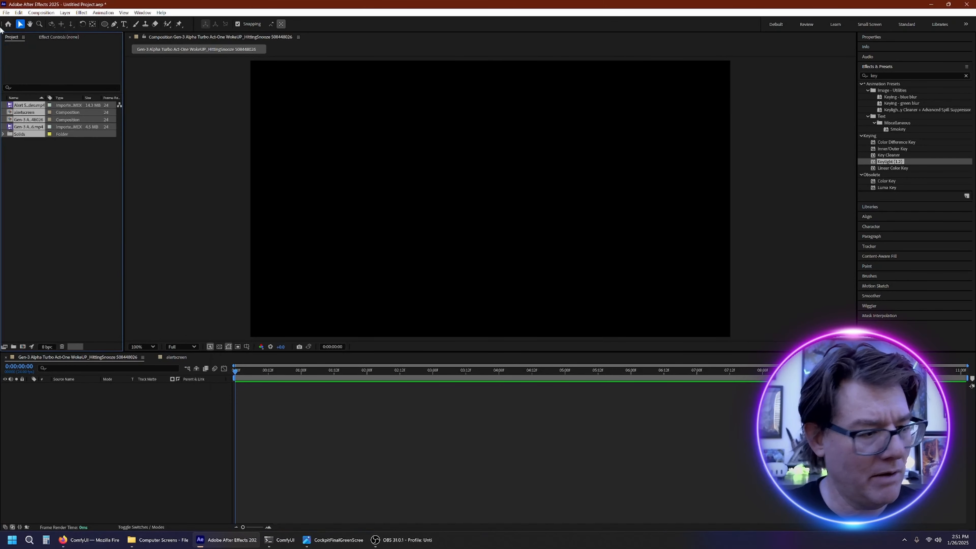
key("Delete")
left_click(528, 293)
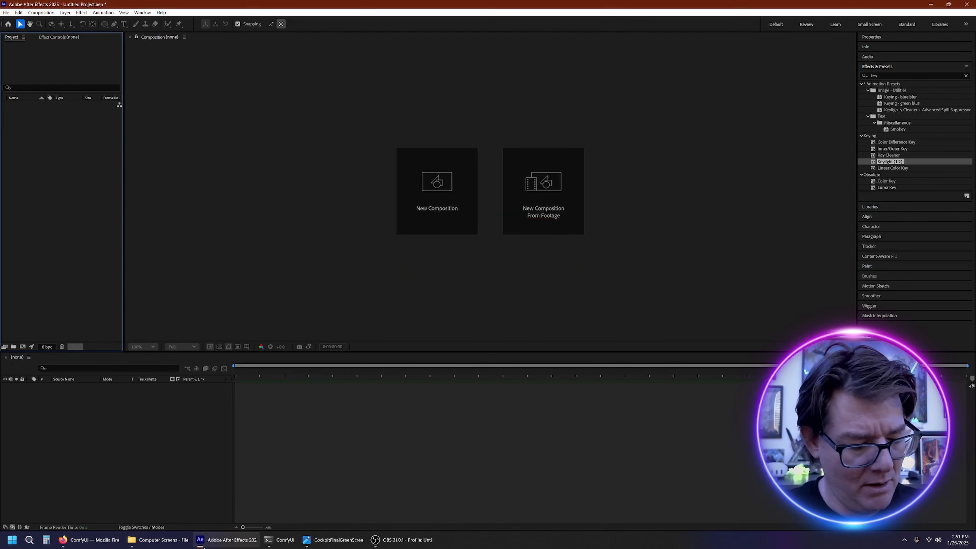
Import the Gen-3 Alpha Turbo storm cloud video from the Demos folder and create a composition from it
left_click(160, 539)
left_click(370, 262)
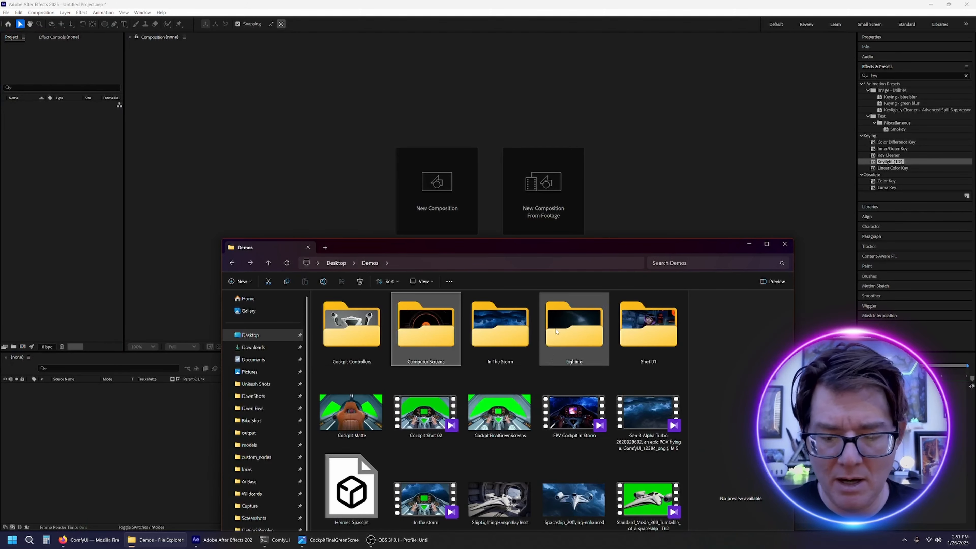
left_click_drag(644, 421, 37, 177)
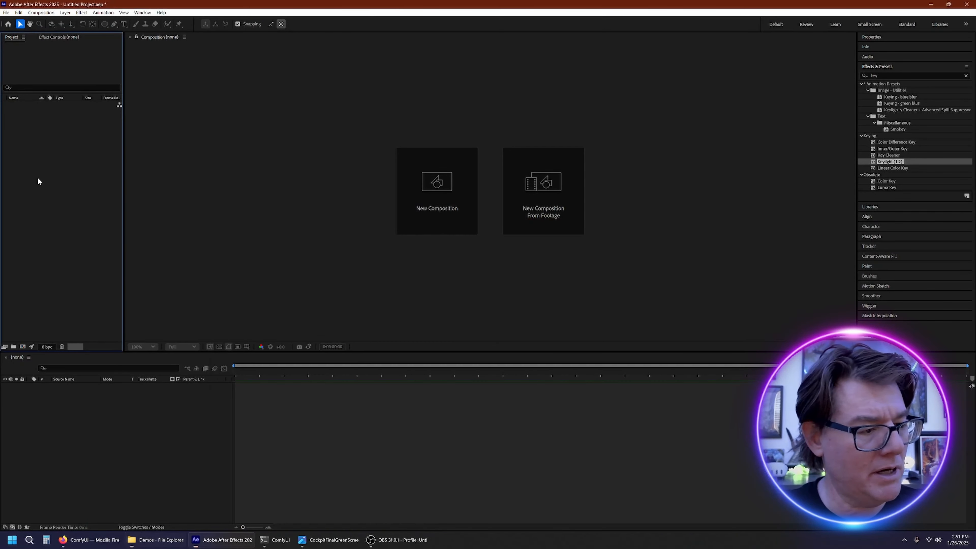
left_click(37, 178)
left_click_drag(11, 105, 0, 195)
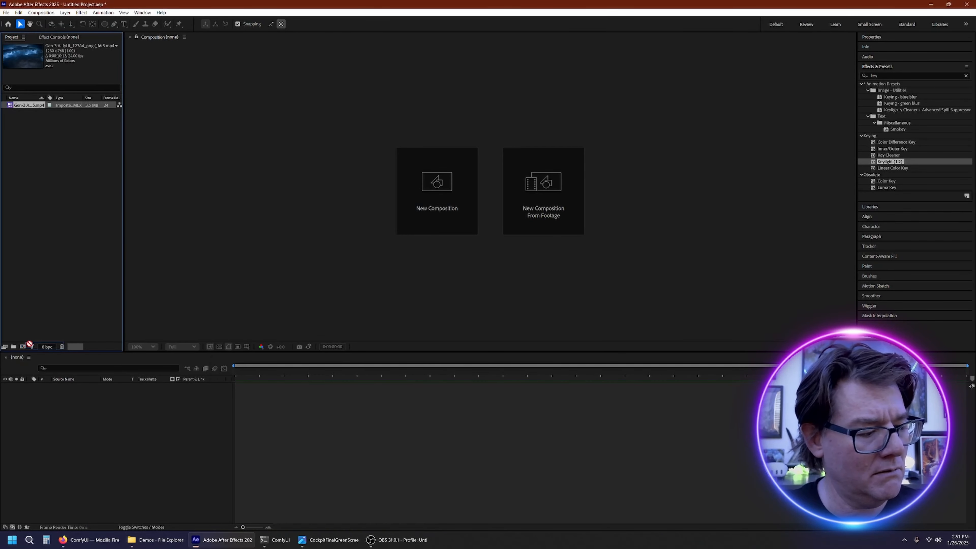
left_click_drag(22, 348, 22, 348)
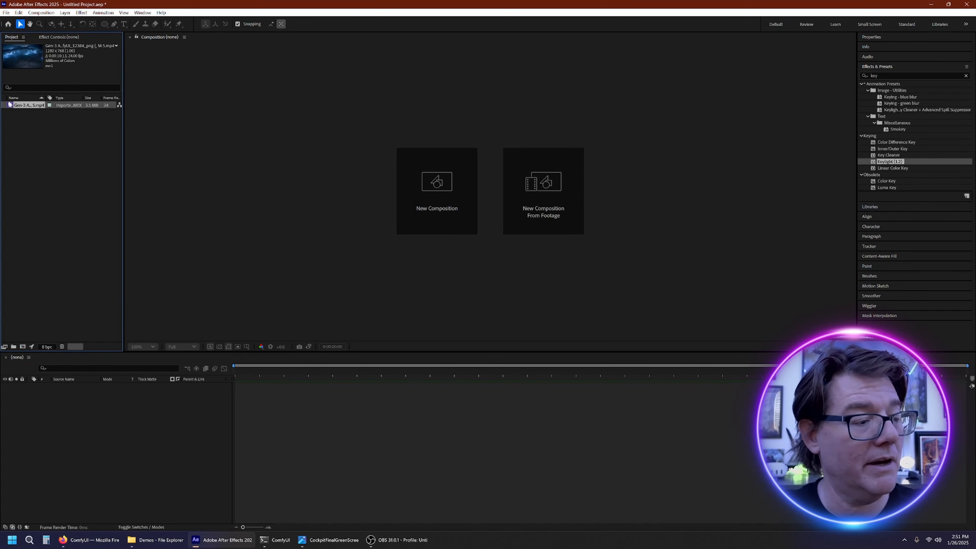
left_click_drag(1, 224, 24, 347)
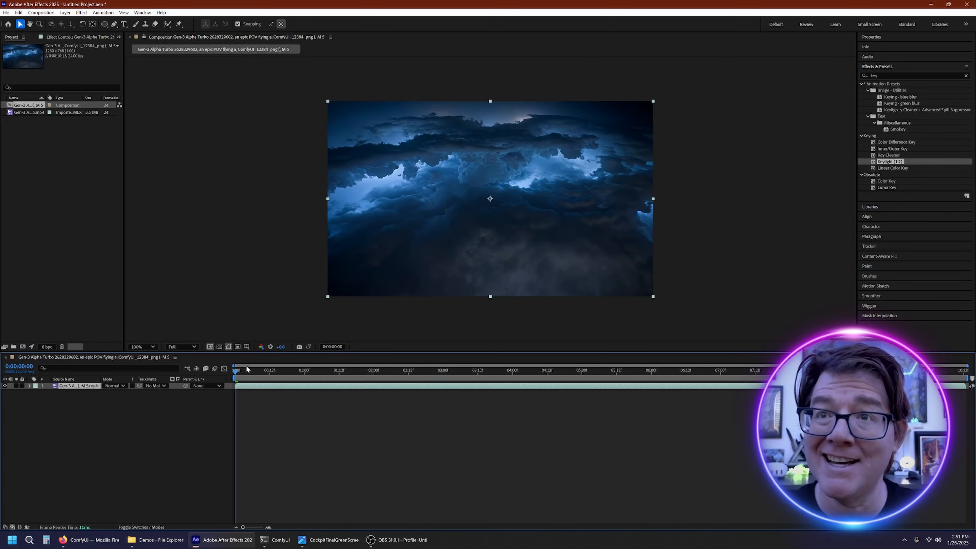
Scrub and play the storm cloud footage to review its motion
left_click_drag(243, 367, 637, 369)
key("space")
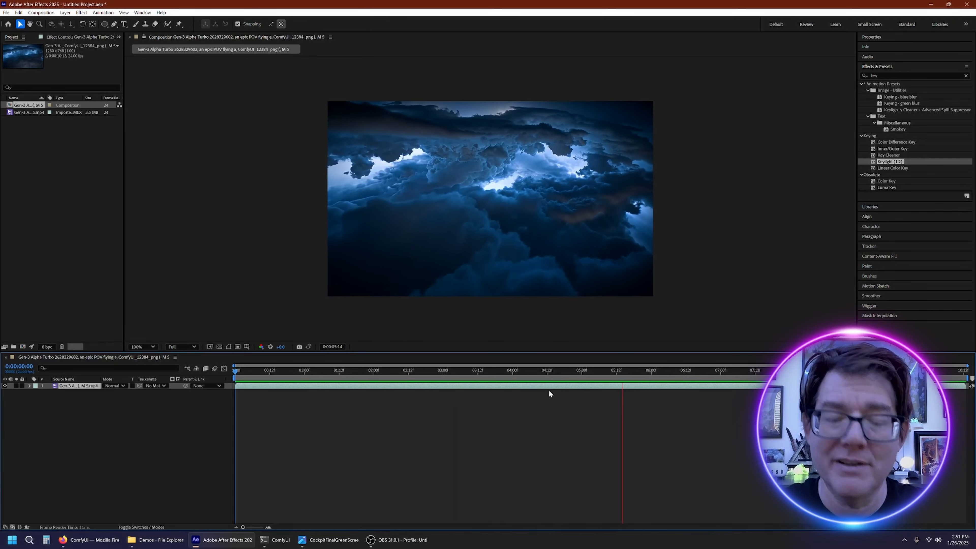
key("space")
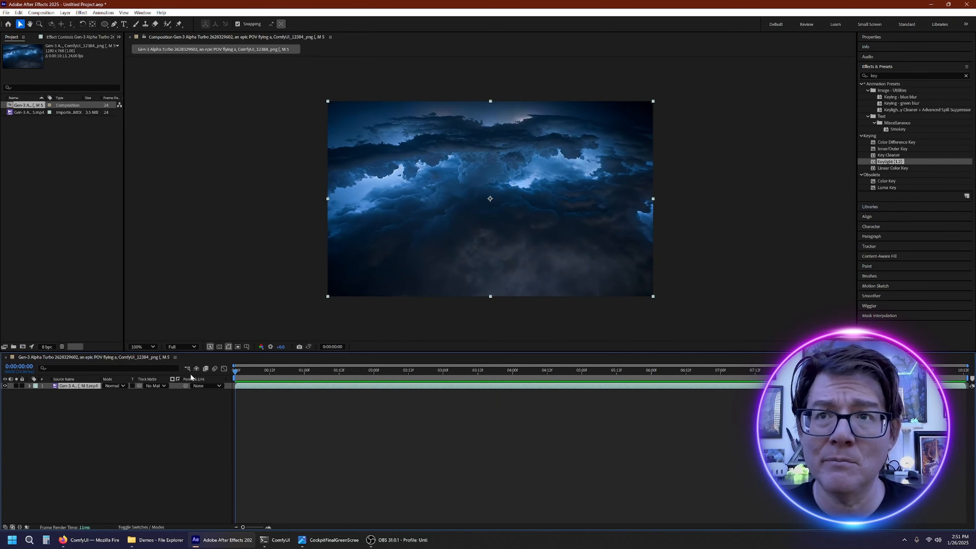
Add the Hermes Spacejet 3D model from the Demos folder to the composition, accepting the default model settings
left_click(155, 540)
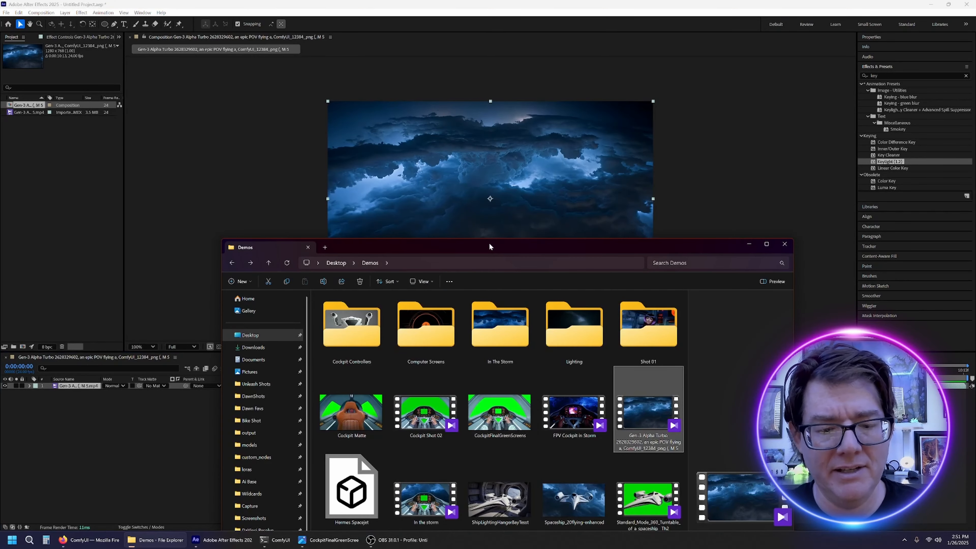
left_click_drag(490, 246, 552, 147)
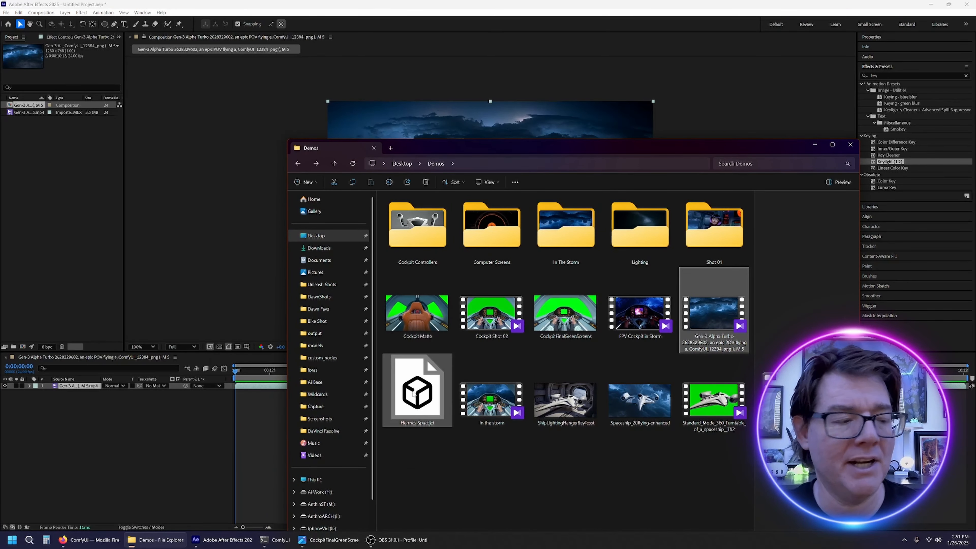
left_click_drag(413, 394, 503, 204)
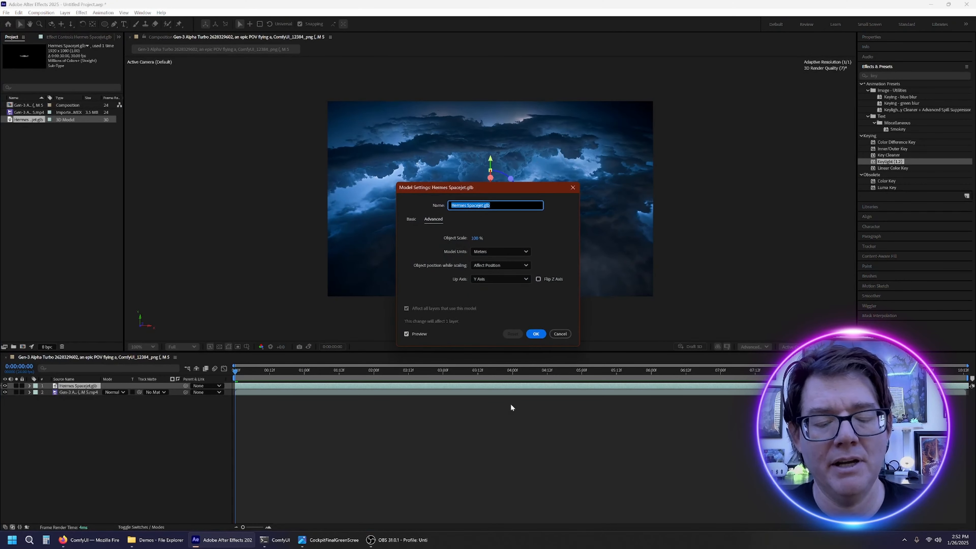
left_click(534, 333)
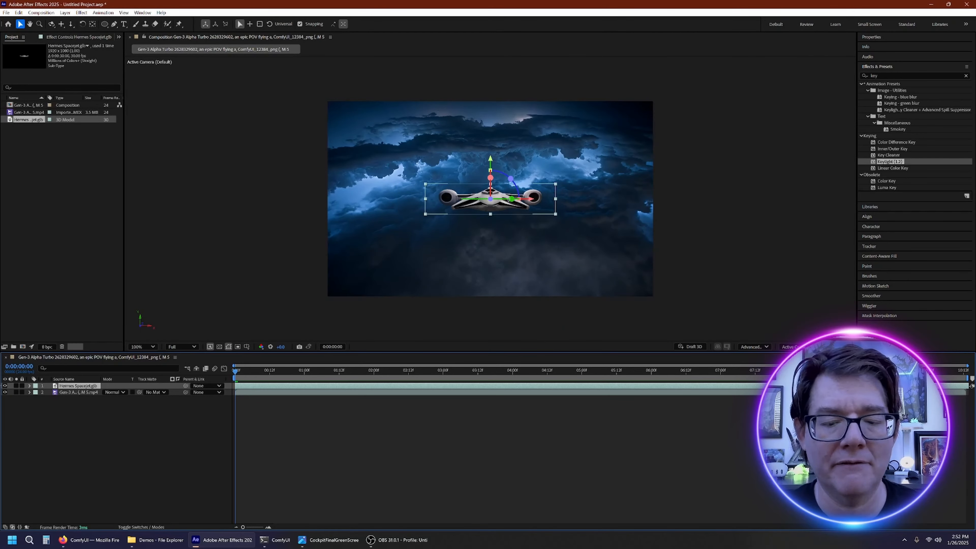
Turn the spacejet to an angled view, scale it to 38%, and place it right of centre over the dark lower clouds
left_click_drag(511, 198, 478, 179)
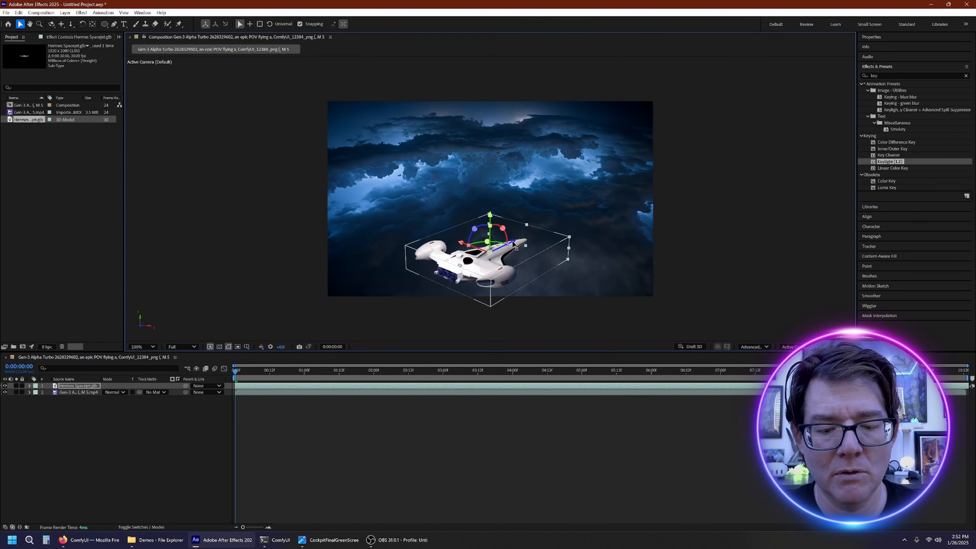
left_click_drag(513, 244, 585, 209)
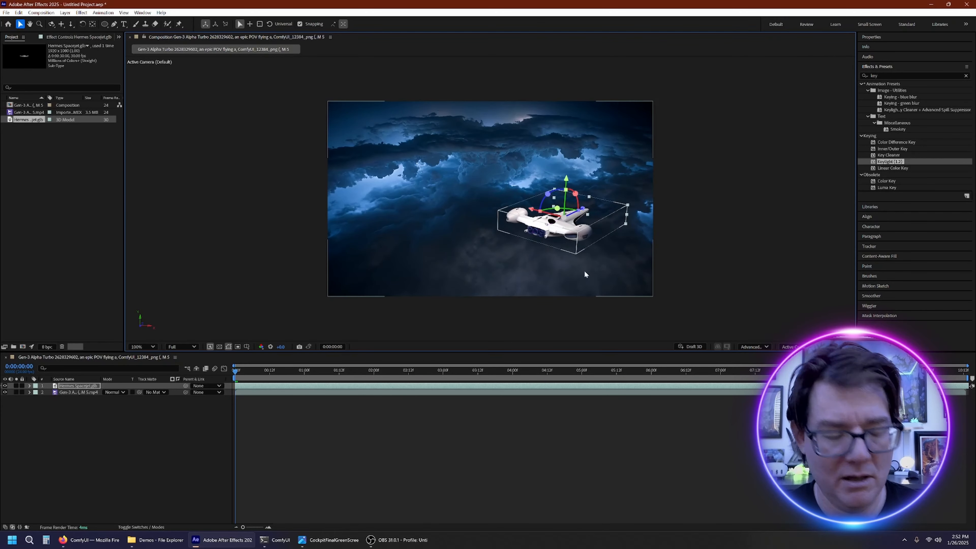
key("s")
left_click_drag(136, 391, 113, 389)
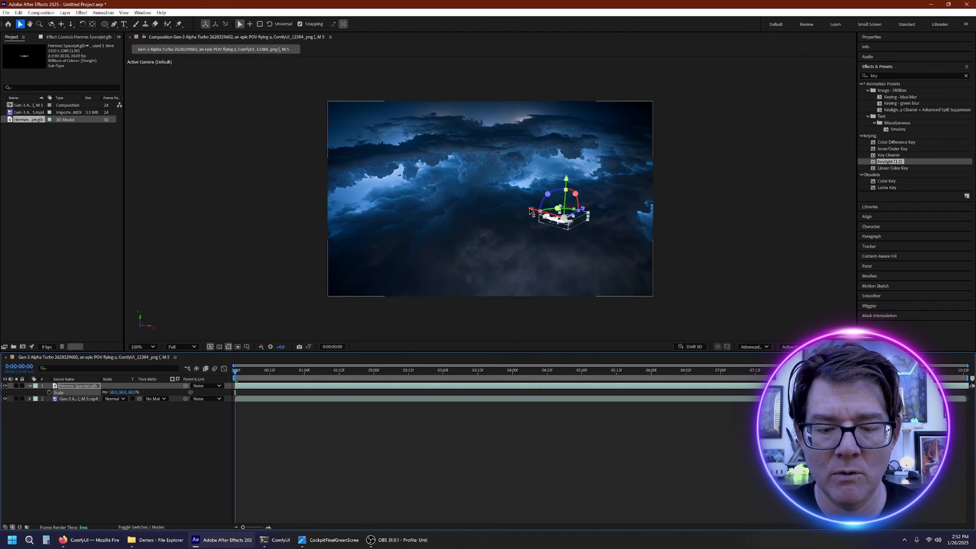
left_click_drag(530, 210, 551, 217)
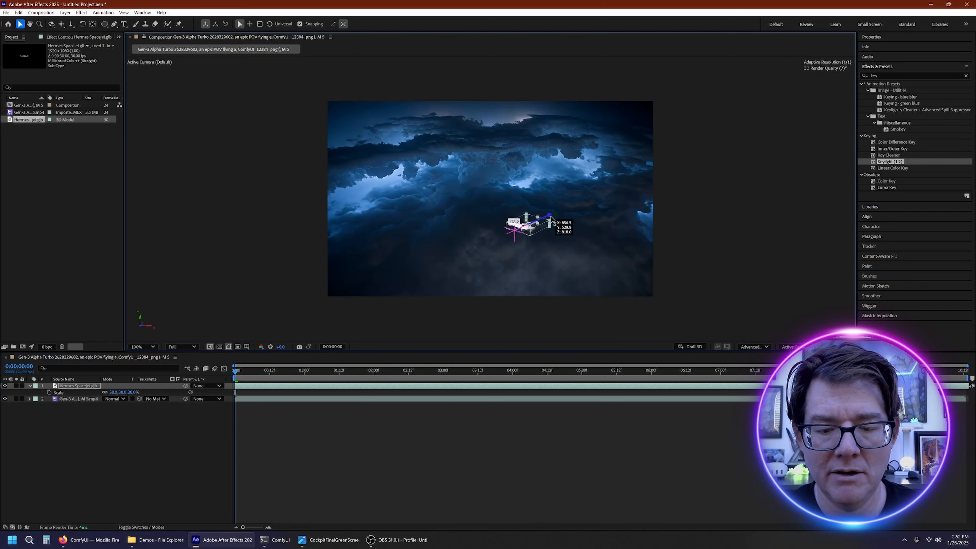
Preview the spacejet over the moving clouds, adjust its rotation, and return to the first frame
key("space")
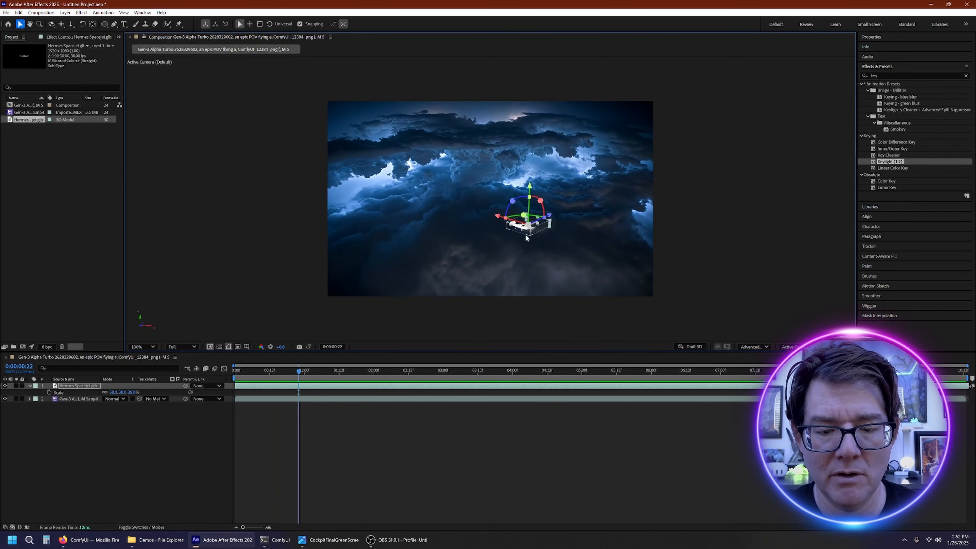
left_click_drag(534, 224, 516, 215)
left_click_drag(269, 371, 227, 372)
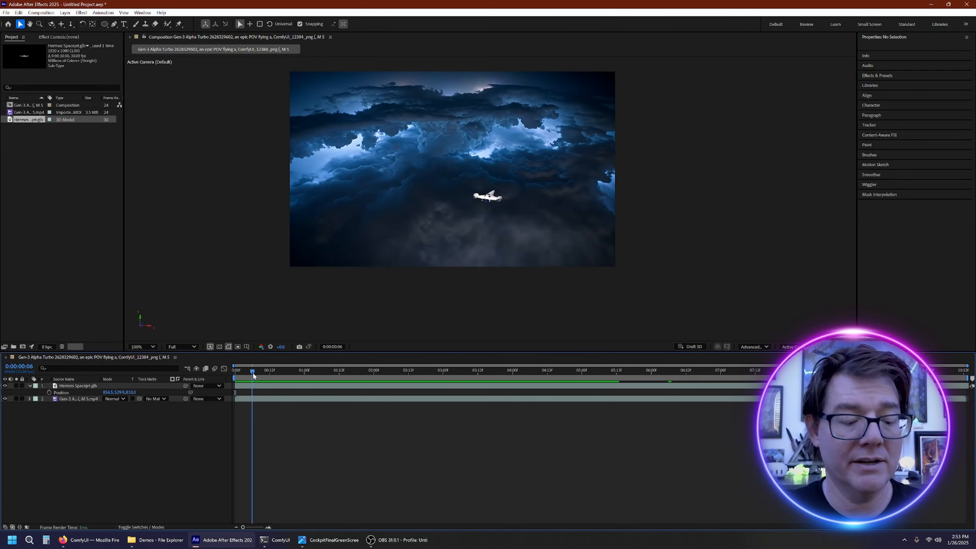
left_click_drag(251, 371, 88, 382)
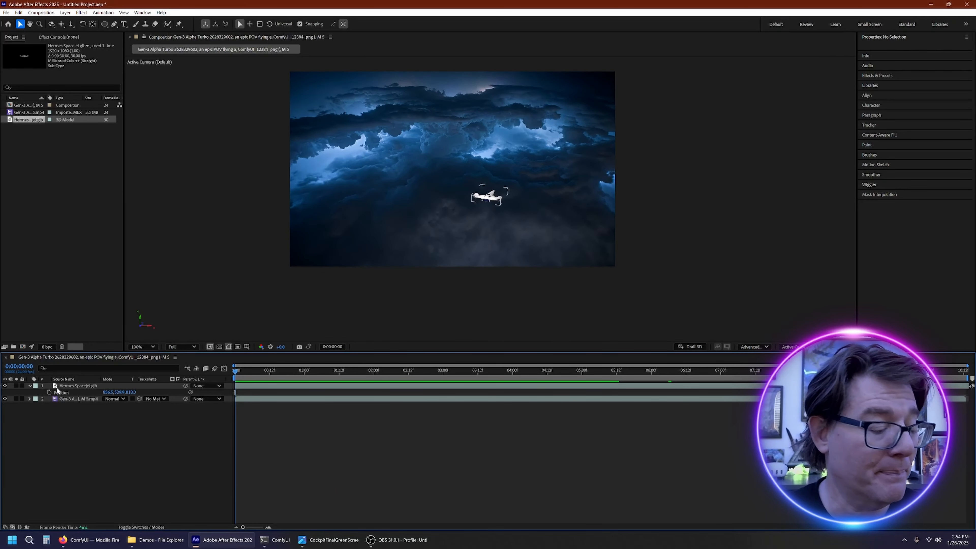
Duplicate the cloud footage layer and place the copy above the Hermes Spacejet layer
left_click(87, 385)
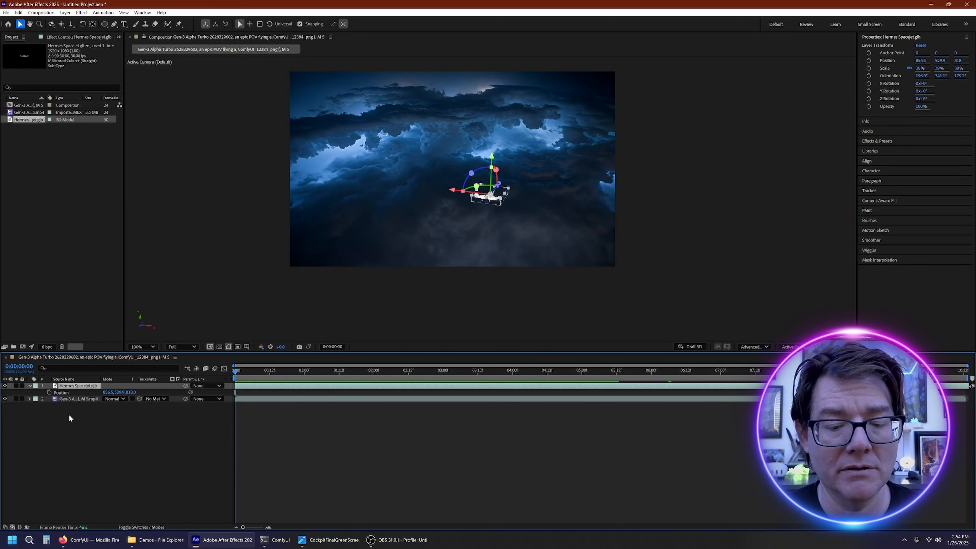
left_click(79, 399)
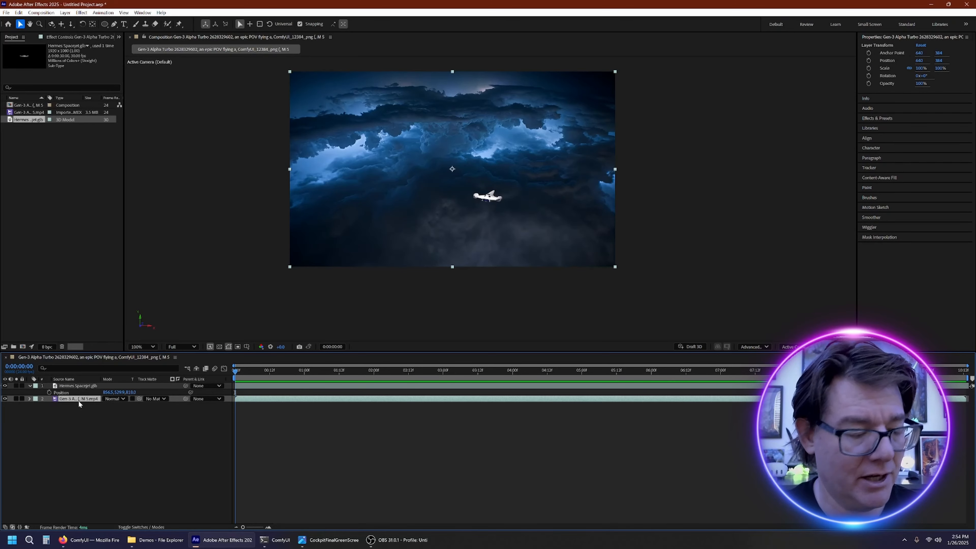
key("ctrl+d")
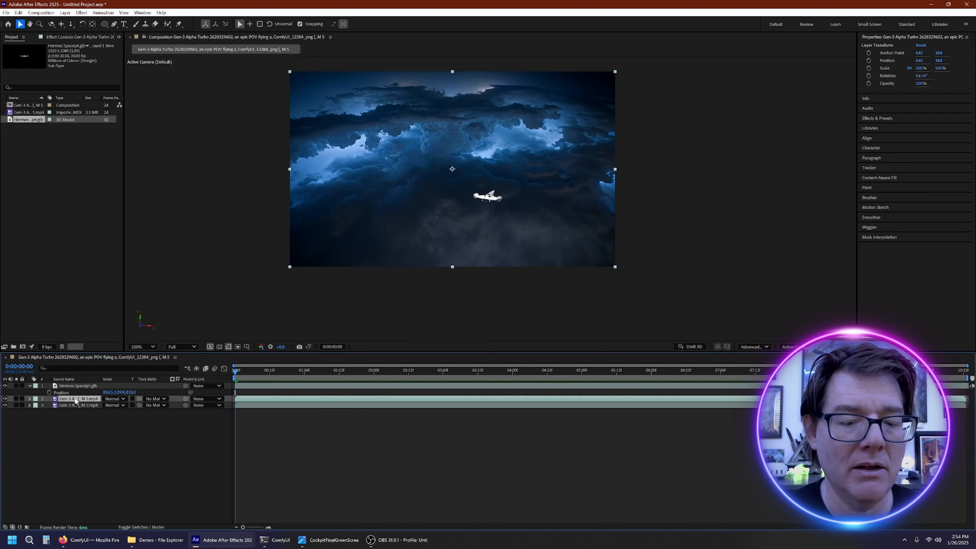
left_click_drag(76, 401, 77, 383)
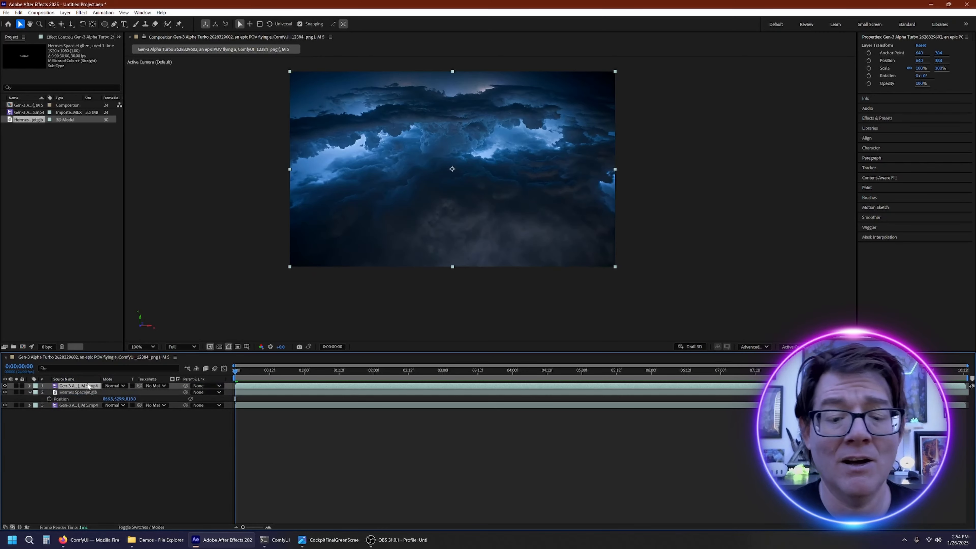
Draw a closed Pen mask on the upper cloud layer, following the cloud contours beneath the spacejet and enclosing the lower part of the frame
left_click(113, 24)
left_click(624, 210)
left_click(560, 185)
left_click(541, 214)
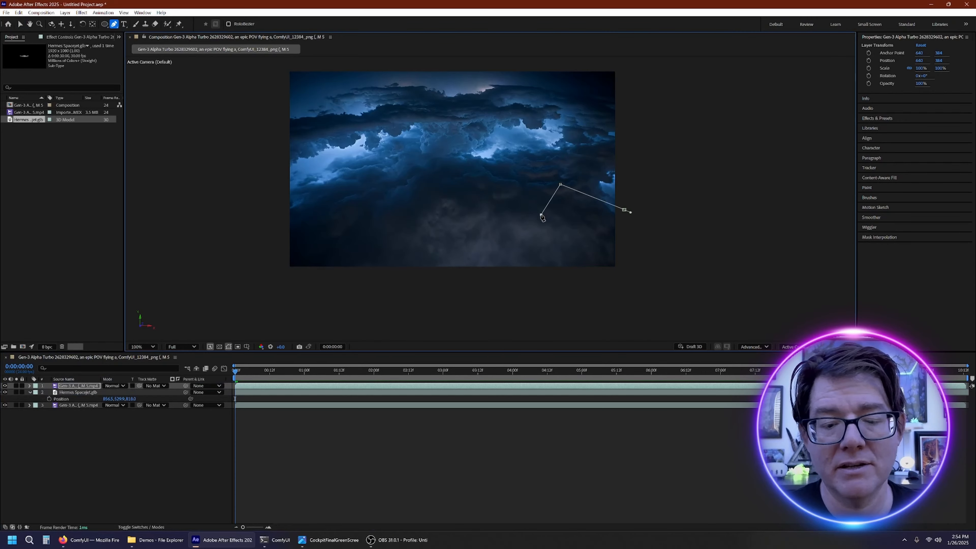
left_click_drag(512, 200, 512, 201)
left_click_drag(485, 218, 407, 202)
left_click(455, 207)
left_click_drag(380, 218, 345, 223)
left_click_drag(318, 213, 250, 268)
left_click_drag(504, 291, 546, 298)
left_click(624, 210)
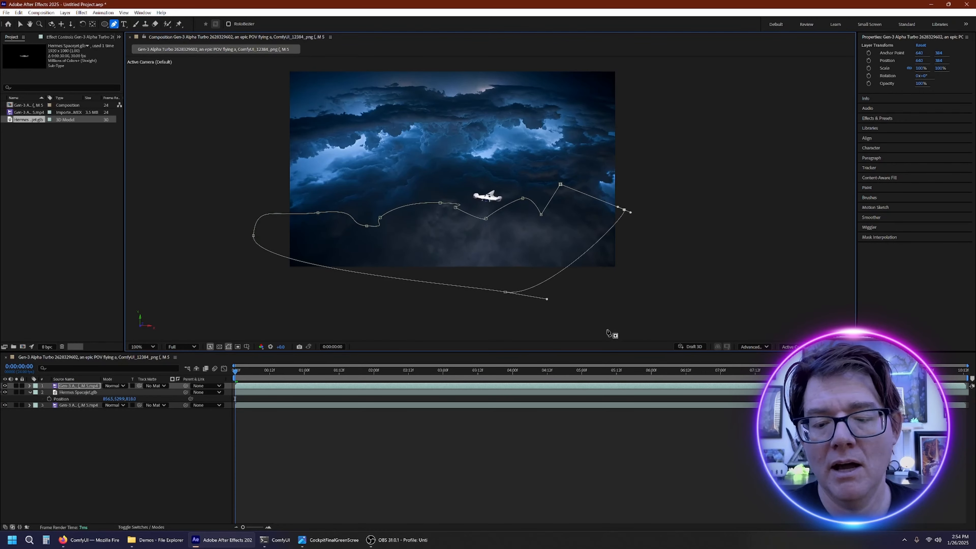
Reshape the mask's lower path by adding and moving points so it extends beyond the bottom corners and lower edge of the frame
left_click(584, 253)
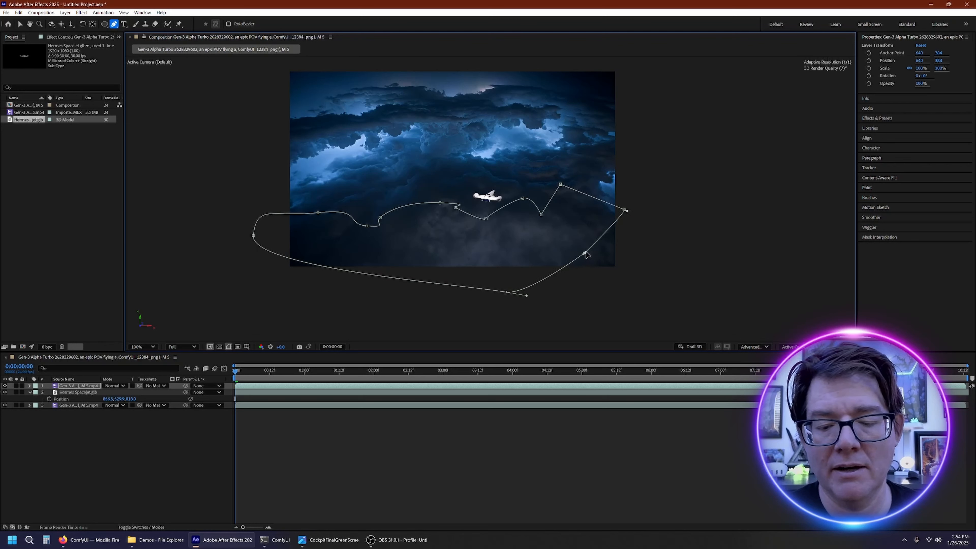
left_click_drag(584, 254, 623, 282)
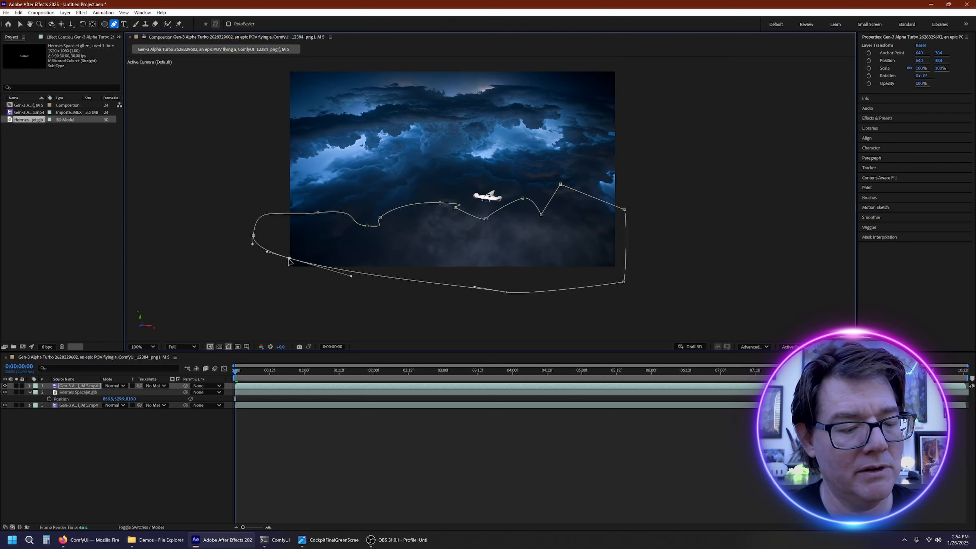
left_click_drag(291, 262, 246, 306)
left_click_drag(505, 293, 510, 318)
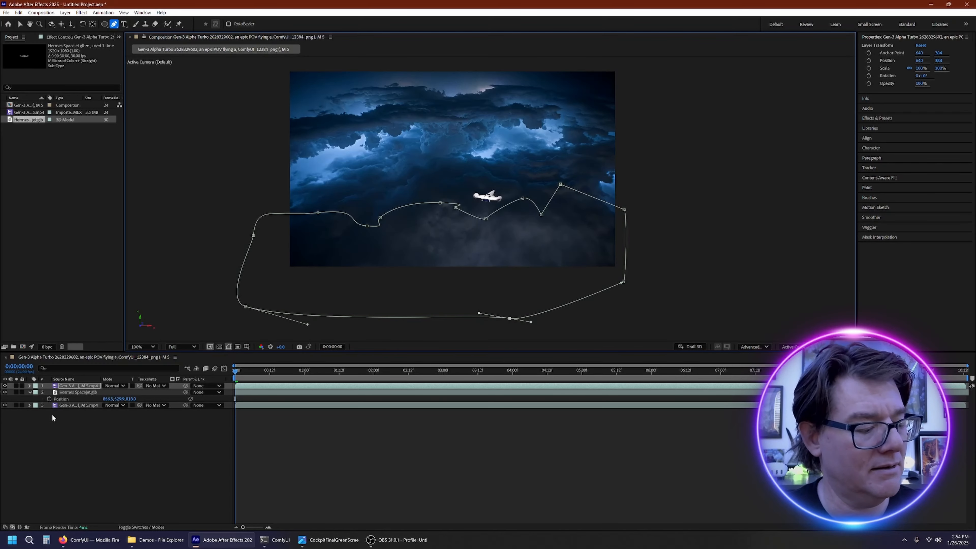
Scale the masked cloud layer to 192% and reposition it up and to the right, at about 1224, 130
left_click(77, 385)
key("s")
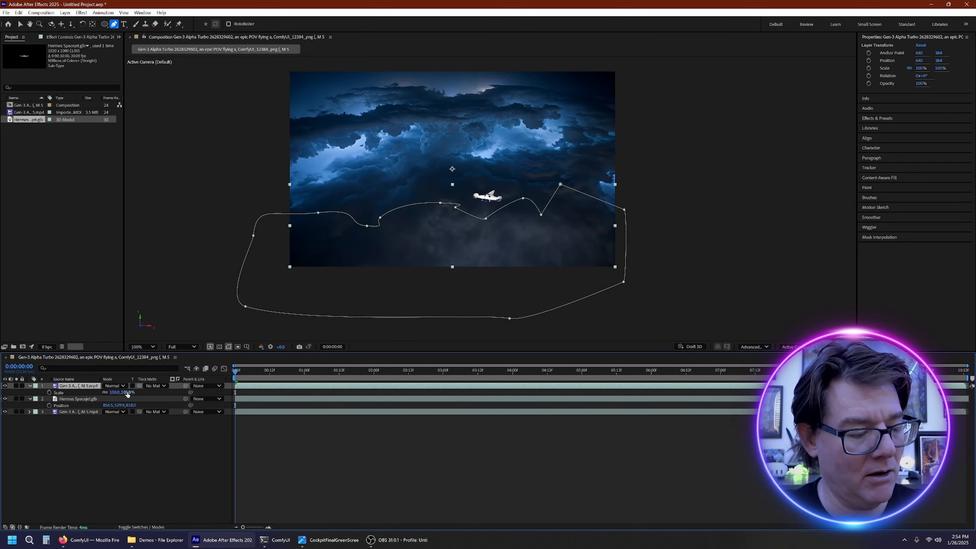
left_click_drag(127, 394, 360, 338)
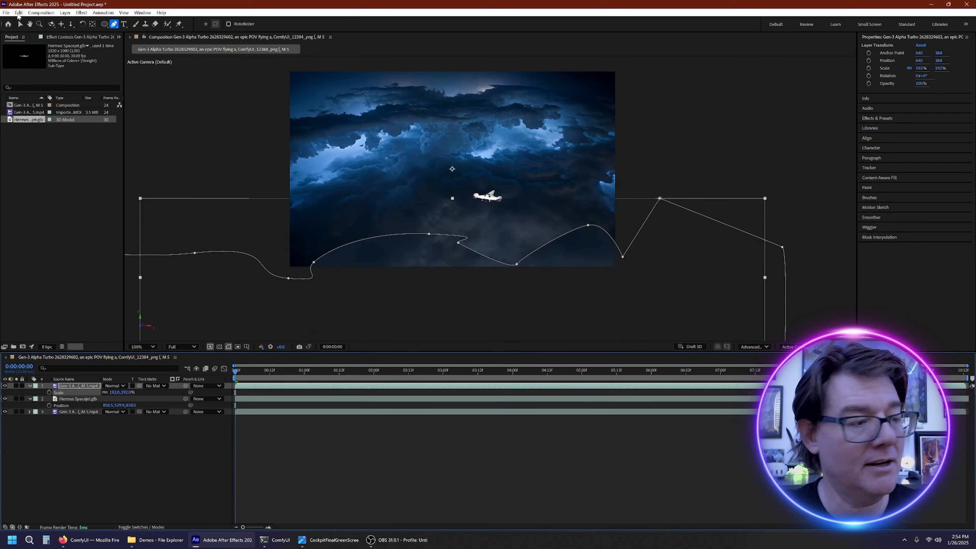
left_click(20, 24)
left_click_drag(596, 327, 744, 258)
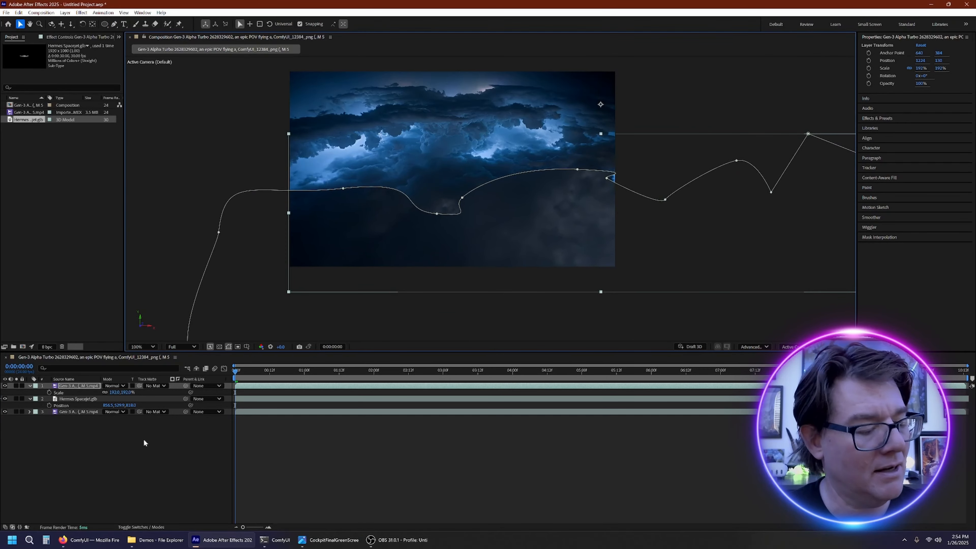
Feather Mask 1 on the upper cloud layer by 82 pixels and check the softened edge at about 3:19
left_click(72, 387)
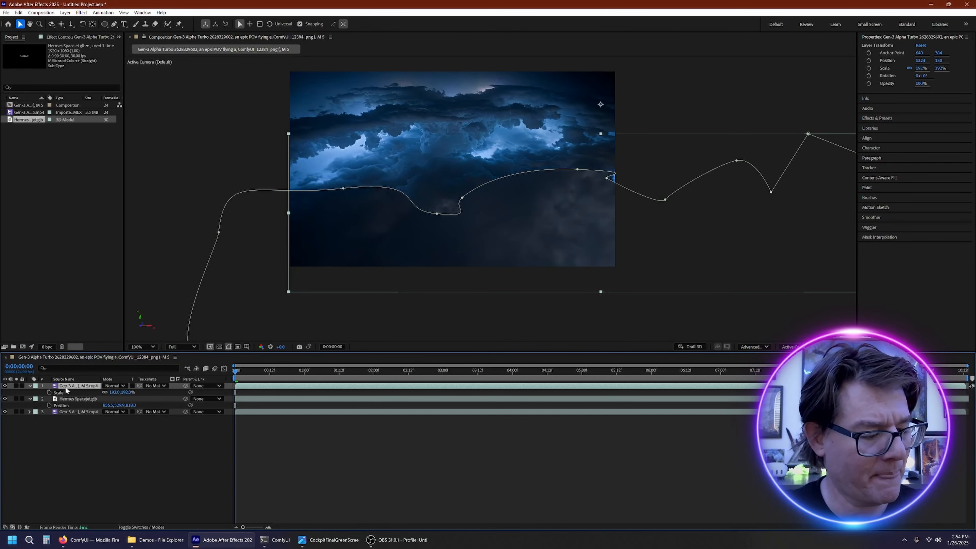
key("s")
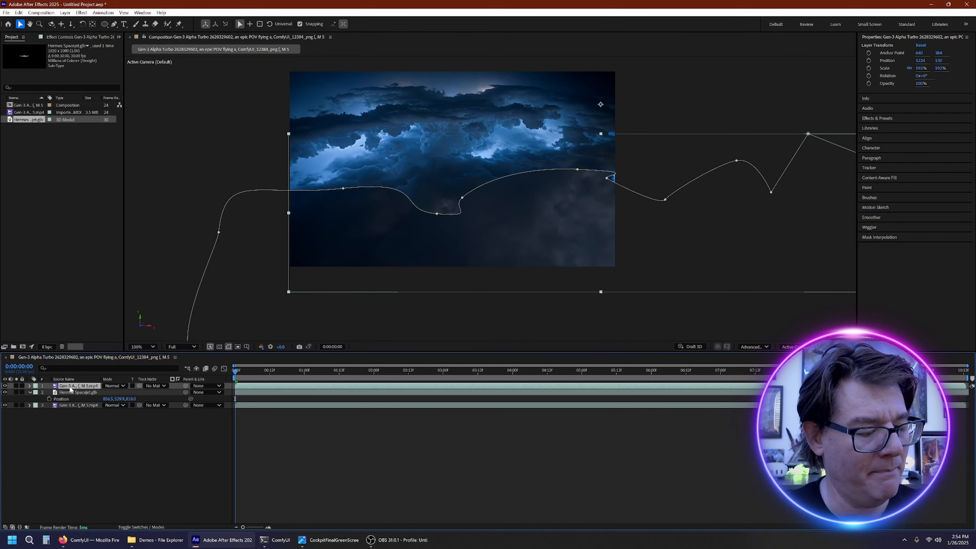
key("m")
key("m")
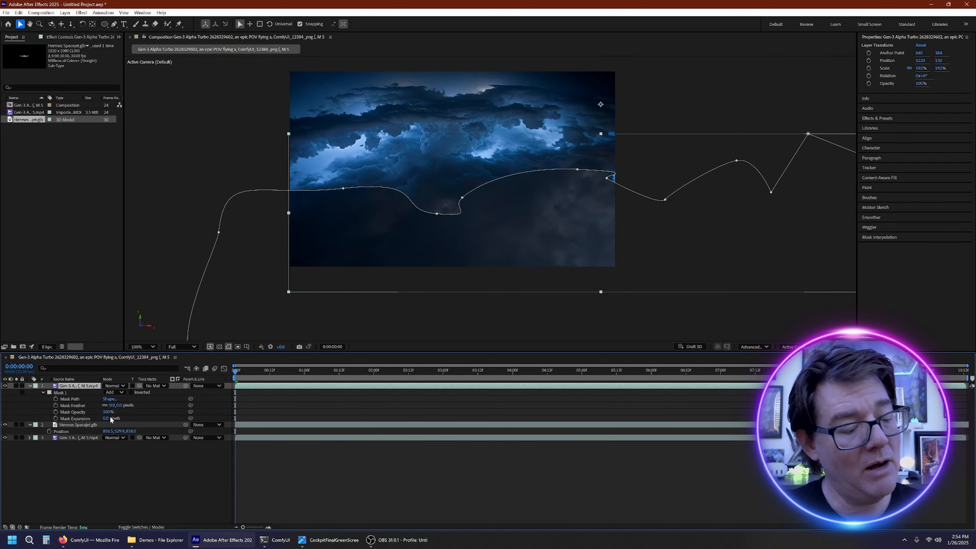
left_click_drag(112, 405, 145, 400)
left_click_drag(264, 380, 498, 392)
left_click(124, 396)
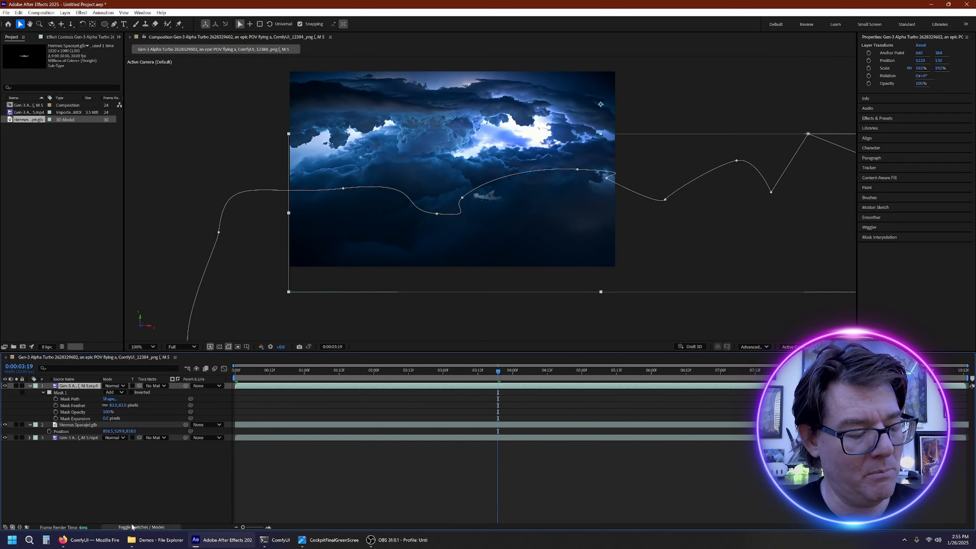
Set the masked cloud layer's blending mode to Add and scrub through the footage to check it
left_click(114, 385)
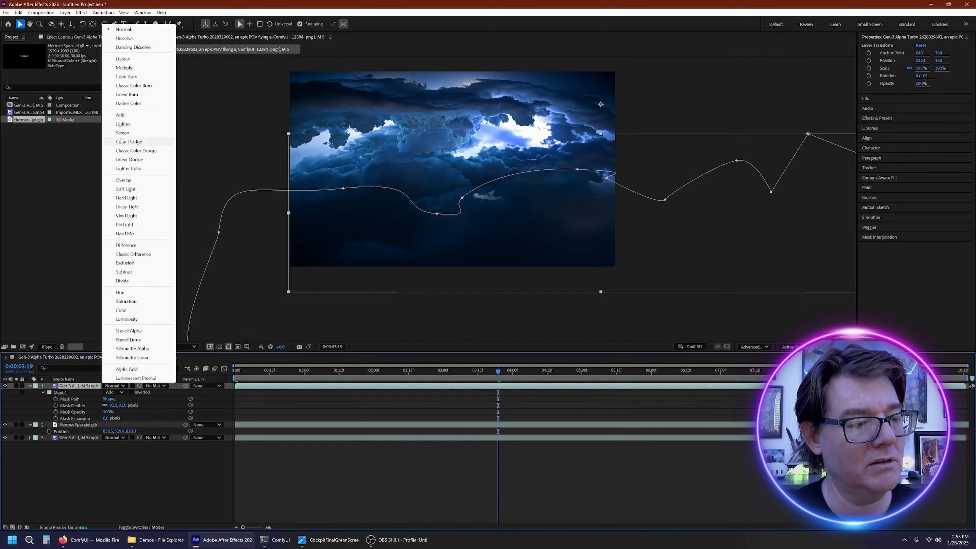
left_click(120, 115)
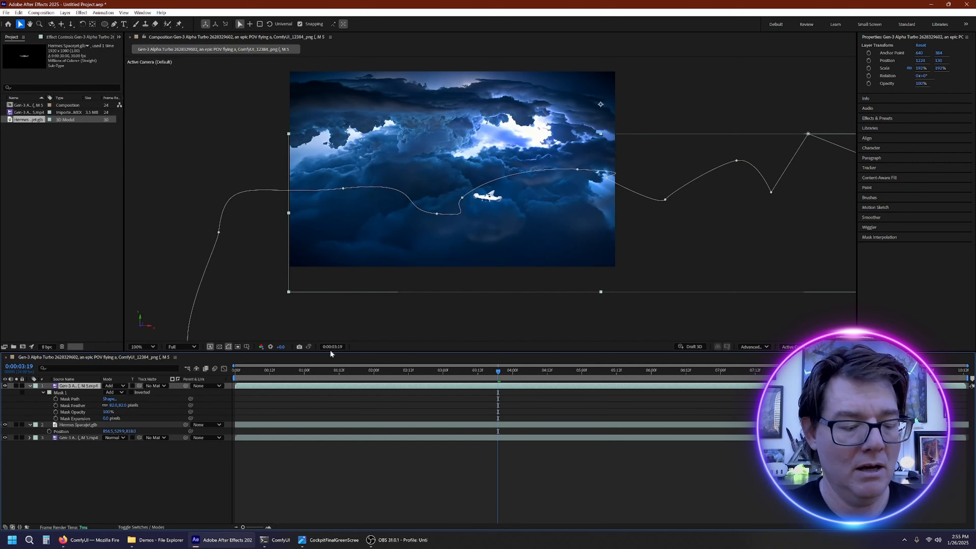
left_click_drag(290, 371, 496, 388)
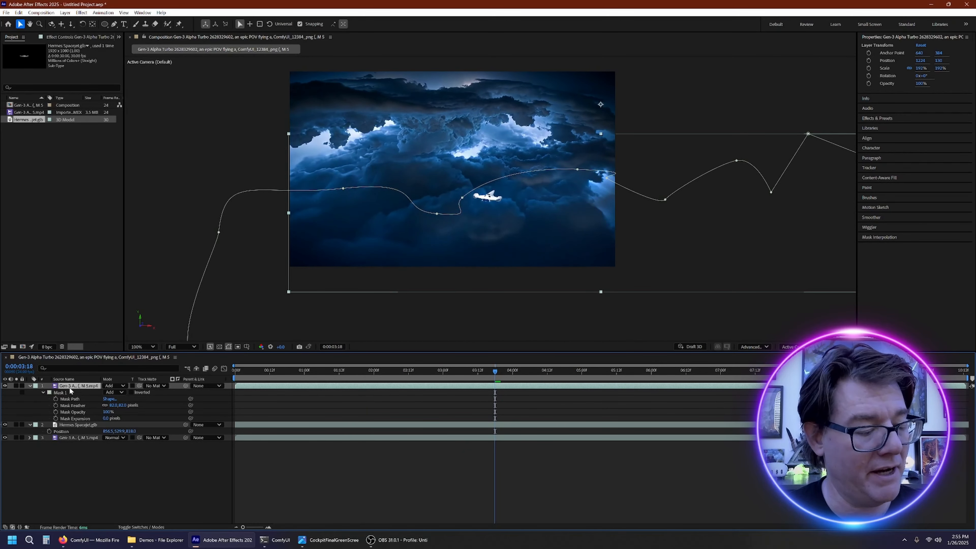
Duplicate the masked cloud layer, place the copy directly above the Hermes Spacejet layer, and set its blending mode to Normal
key("ctrl+d")
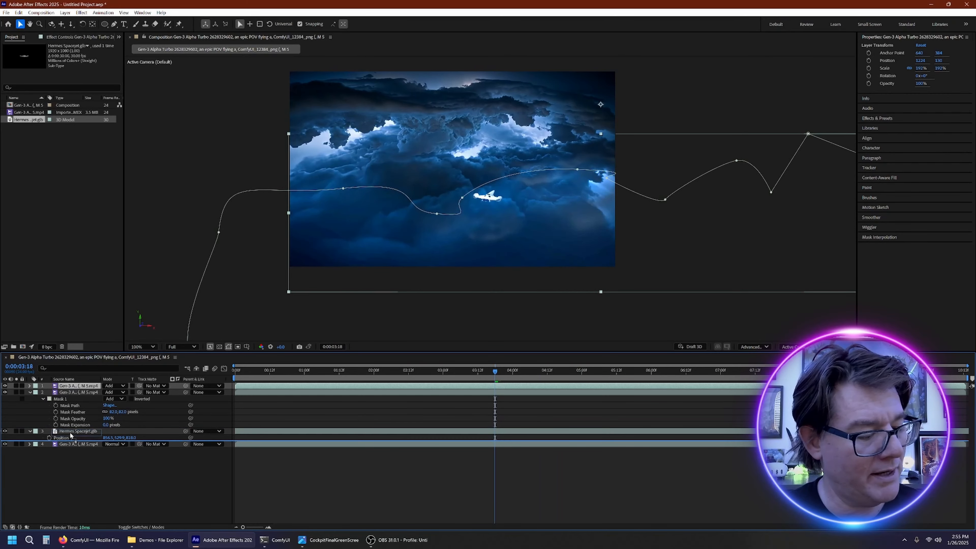
key("ctrl+bracketleft")
left_click(114, 425)
left_click(123, 68)
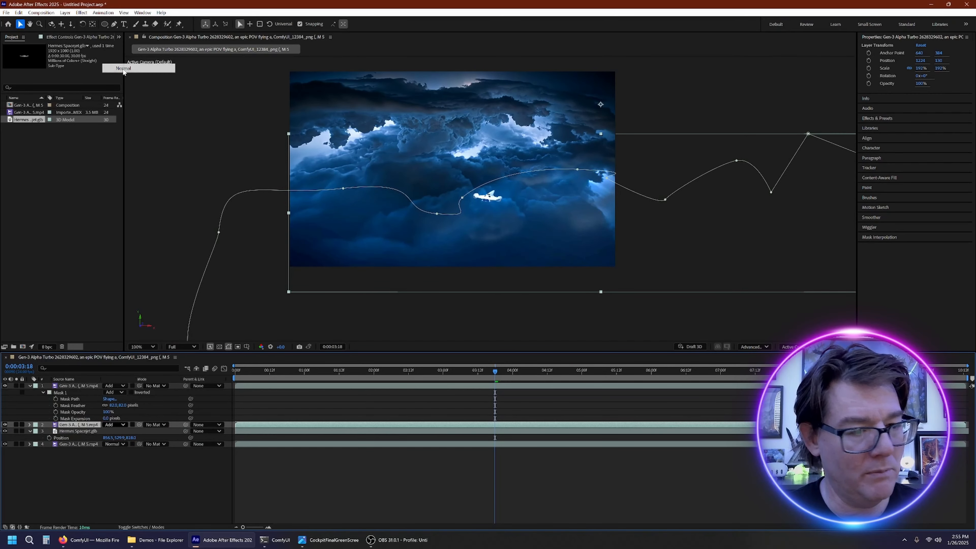
Preview the layered clouds and spacejet from the first frame
left_click_drag(242, 370, 1, 402)
key("space")
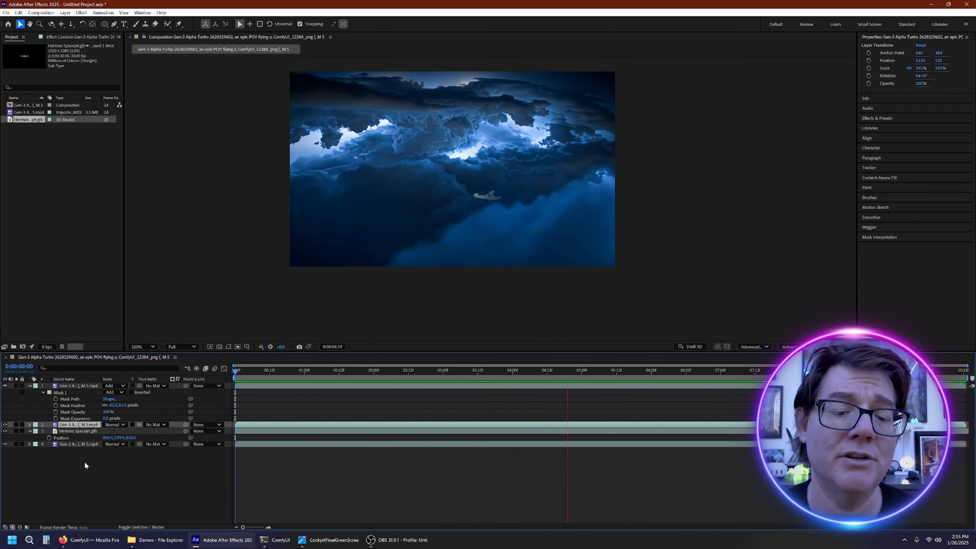
key("space")
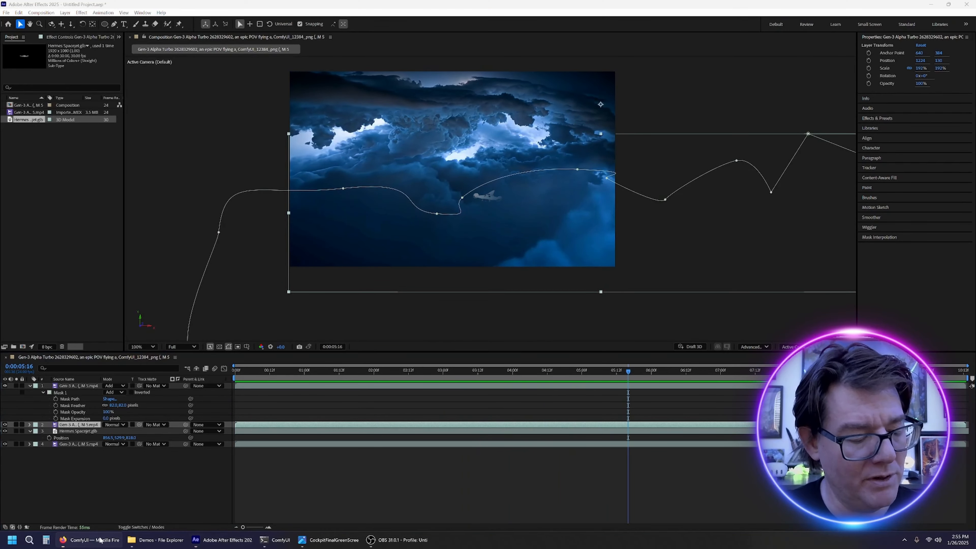
Switch to ComfyUI in Firefox and examine the lightning bolt prompt in the Flux Prompt Enhance node
left_click(115, 539)
scroll(318, 427, "up", 3)
left_click_drag(318, 427, 541, 480)
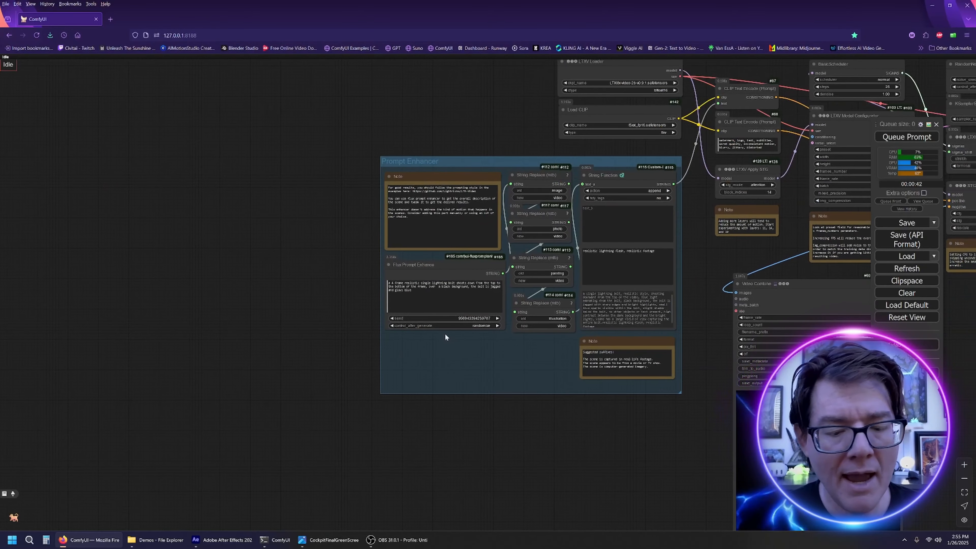
scroll(445, 327, "up", 6)
left_click_drag(306, 290, 106, 329)
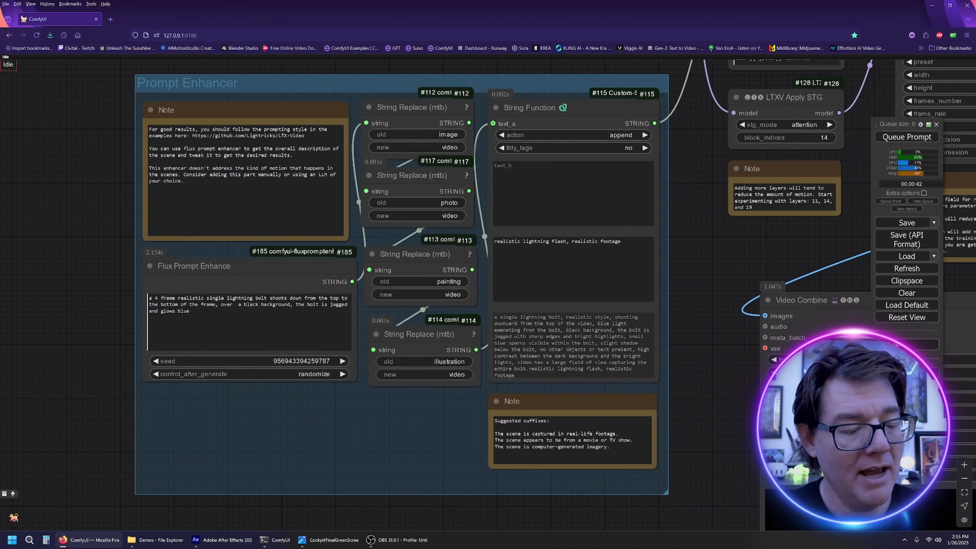
left_click_drag(237, 305, 294, 305)
left_click(91, 318)
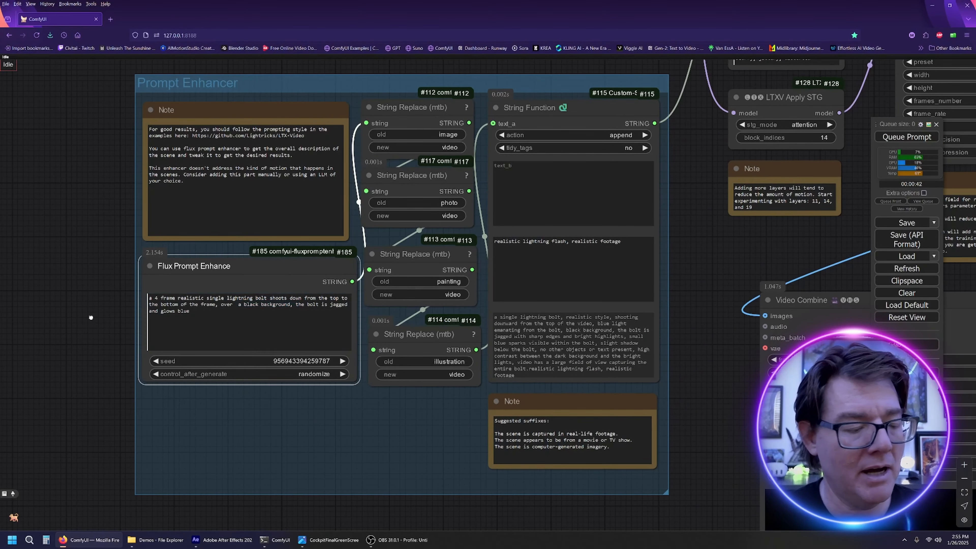
left_click_drag(179, 298, 267, 299)
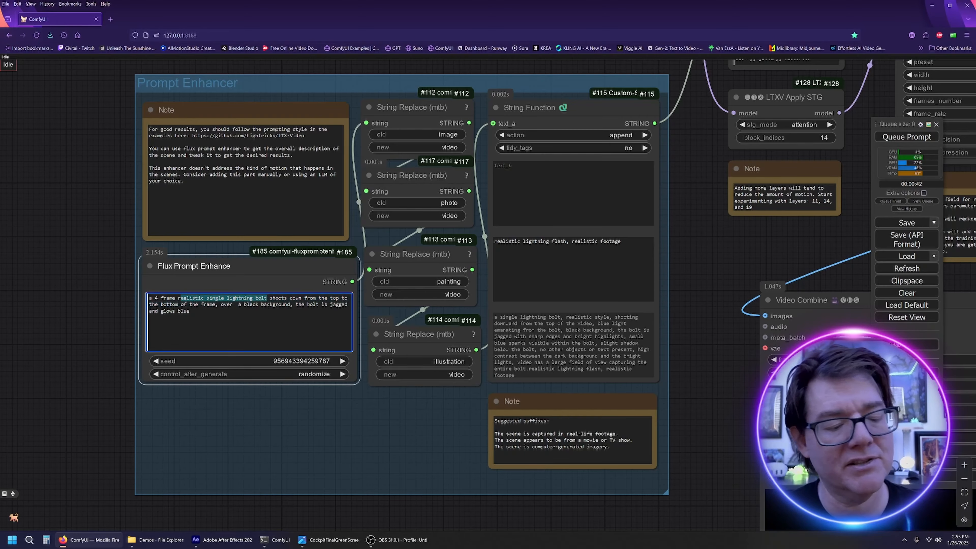
Examine the lightning clip in the Video Combine node and the surrounding LTXV generation nodes
left_click_drag(713, 230, 173, 147)
scroll(173, 147, "down", 4)
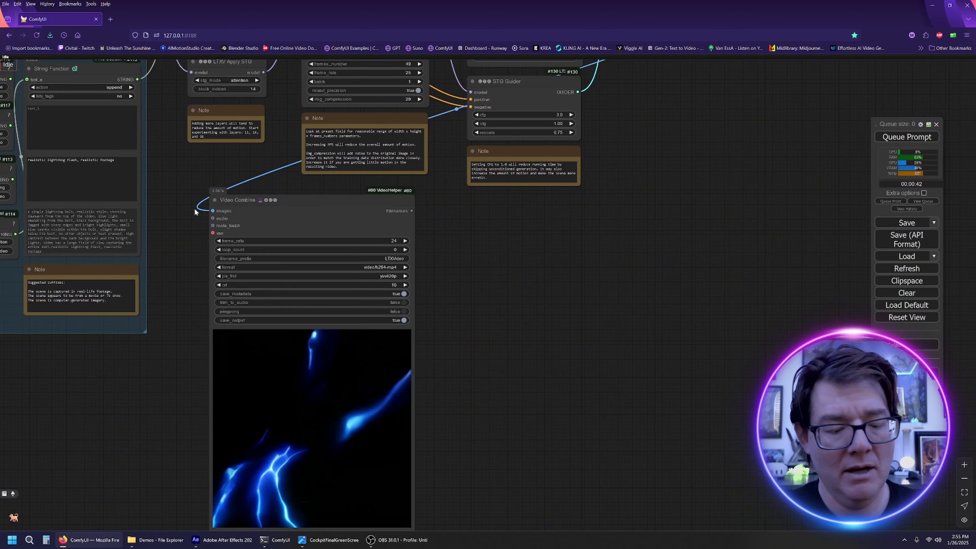
left_click_drag(462, 377, 547, 270)
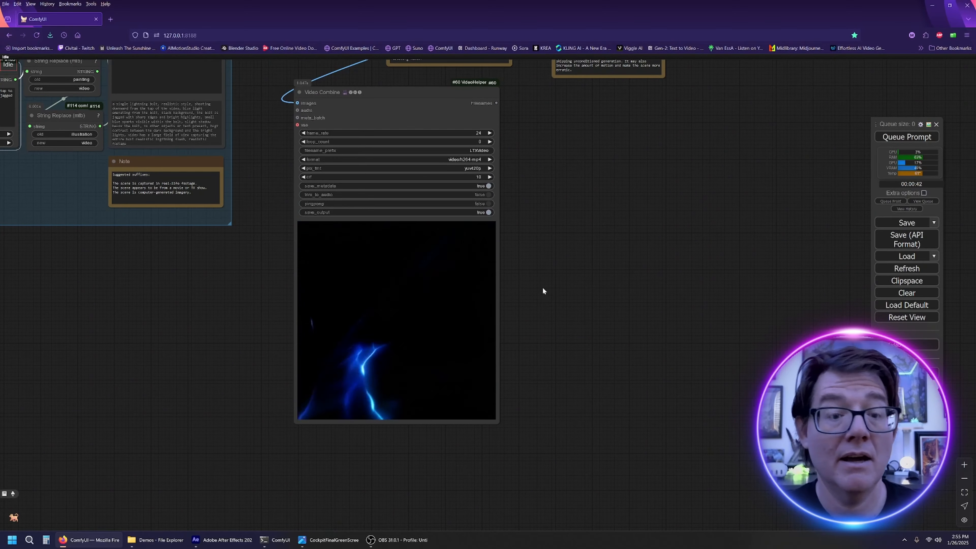
left_click_drag(555, 231, 645, 420)
left_click_drag(659, 352, 663, 403)
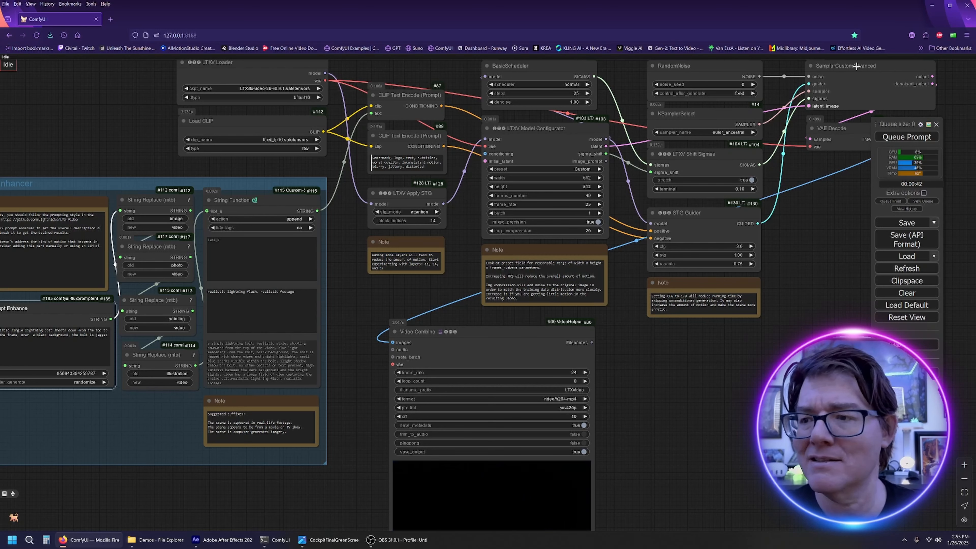
Open the Lighting folder in File Explorer, add the LTXVideo_00126 clip to the After Effects composition, and return to the first frame
key("alt+Tab")
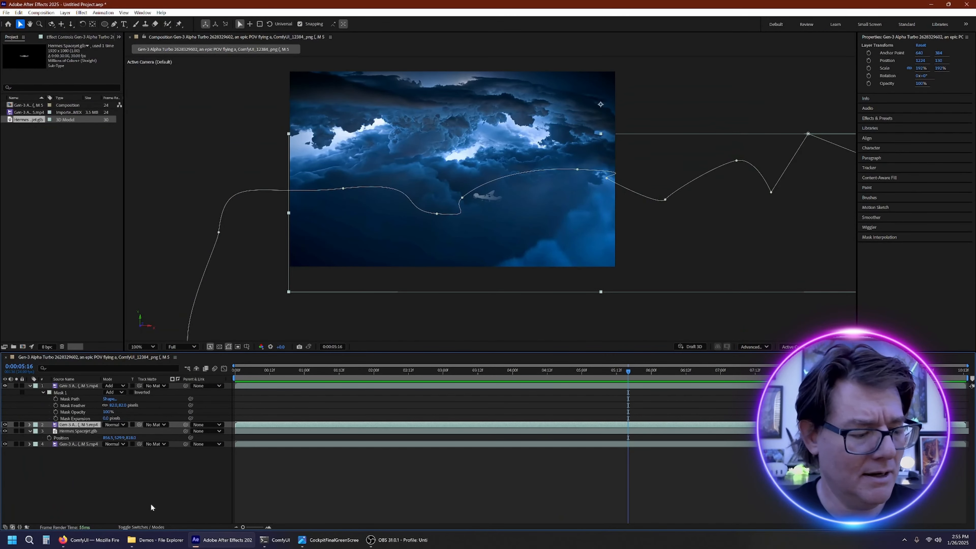
left_click(150, 543)
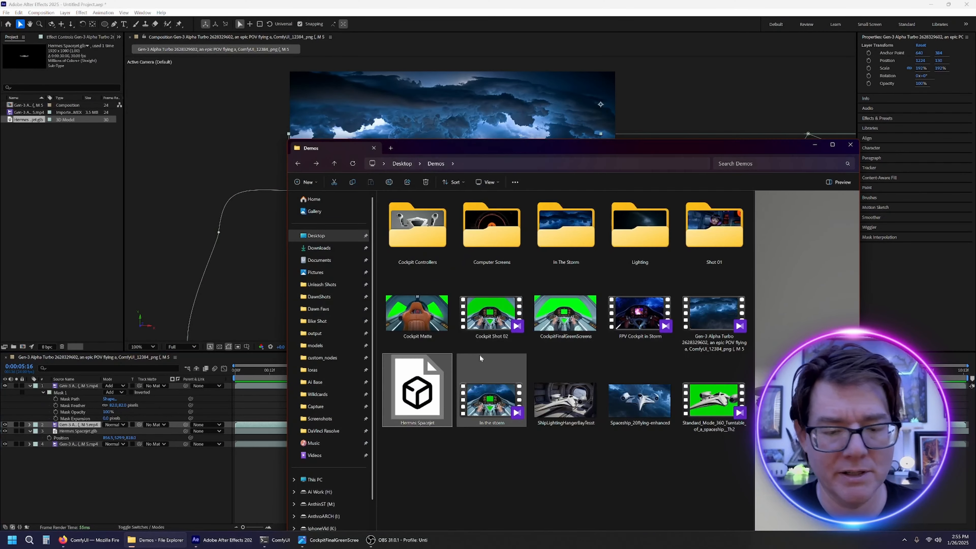
double_click(626, 210)
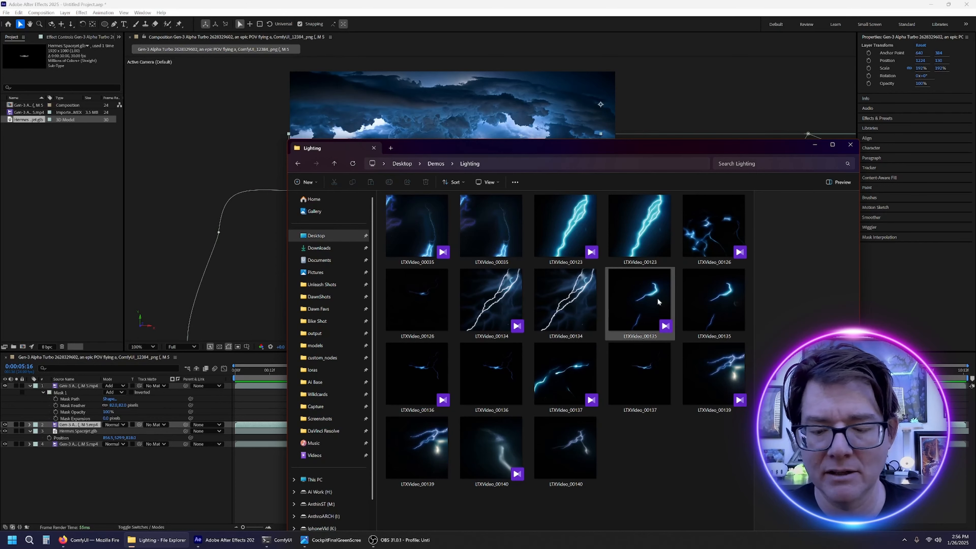
left_click_drag(544, 147, 666, 222)
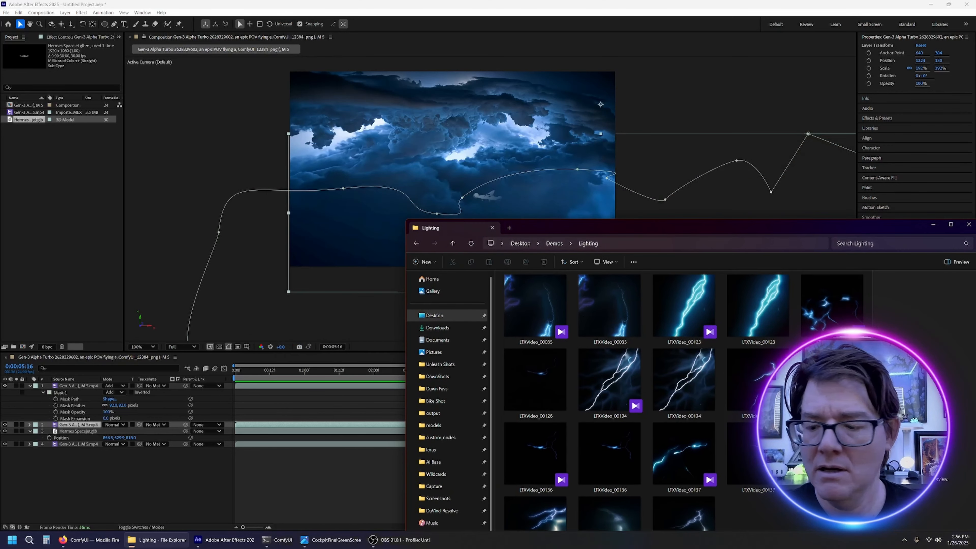
left_click_drag(835, 294, 425, 153)
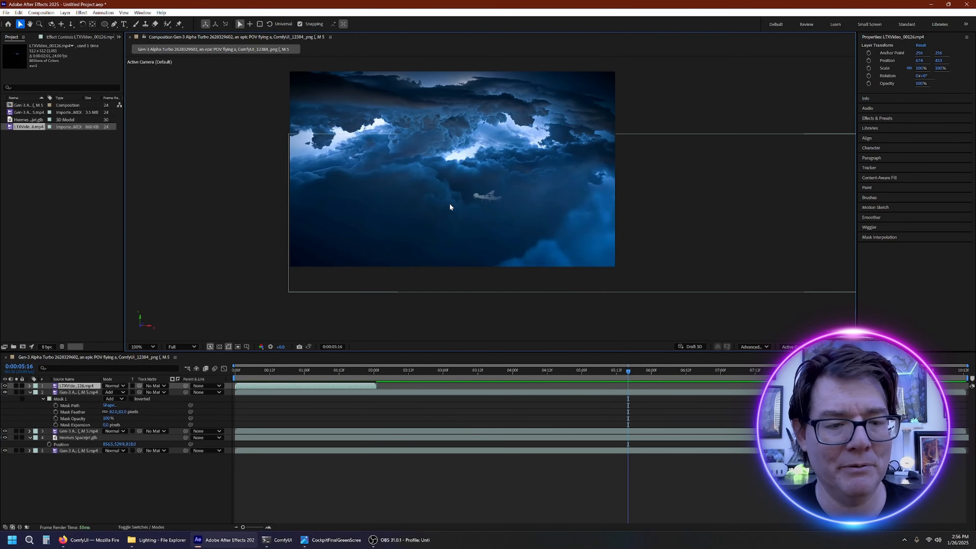
left_click_drag(278, 371, 230, 373)
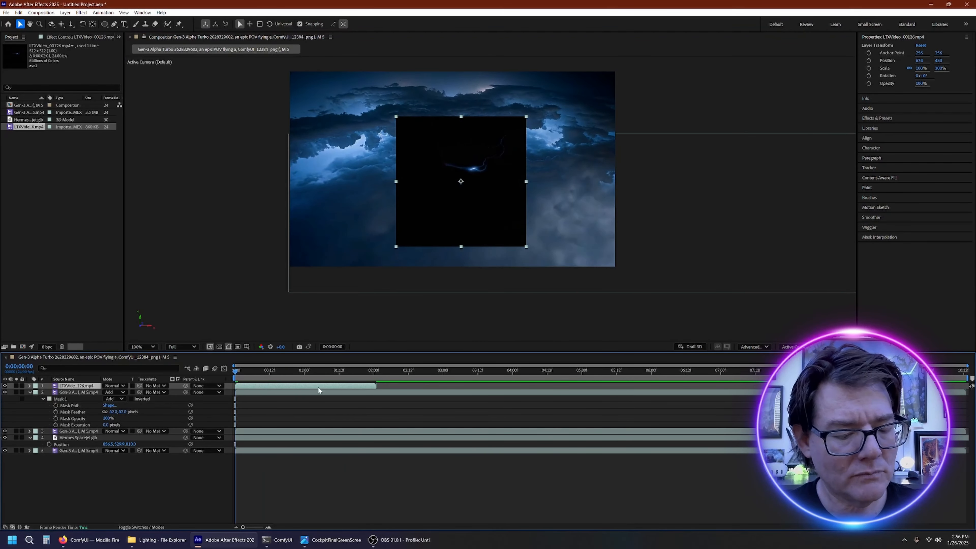
Add the LTXVideo_00136 clip from the Lighting folder to the composition and delete the LTXVideo_00126 layer
left_click(157, 539)
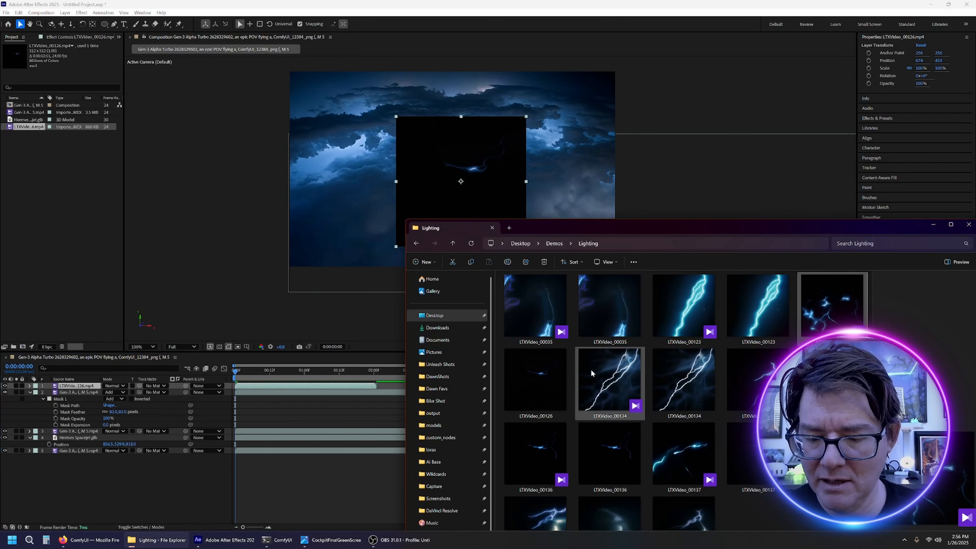
left_click_drag(584, 472, 325, 216)
left_click(68, 392)
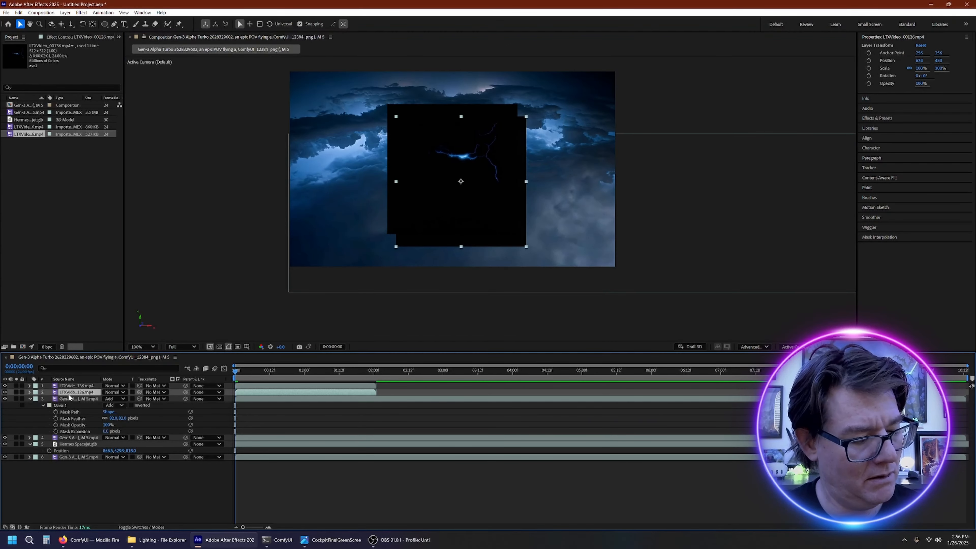
key("Delete")
left_click_drag(235, 371, 206, 370)
Scale the LTXVideo_00136 layer to 336% and place its lightning near the upper right of the frame, at about 727, 323
left_click(85, 386)
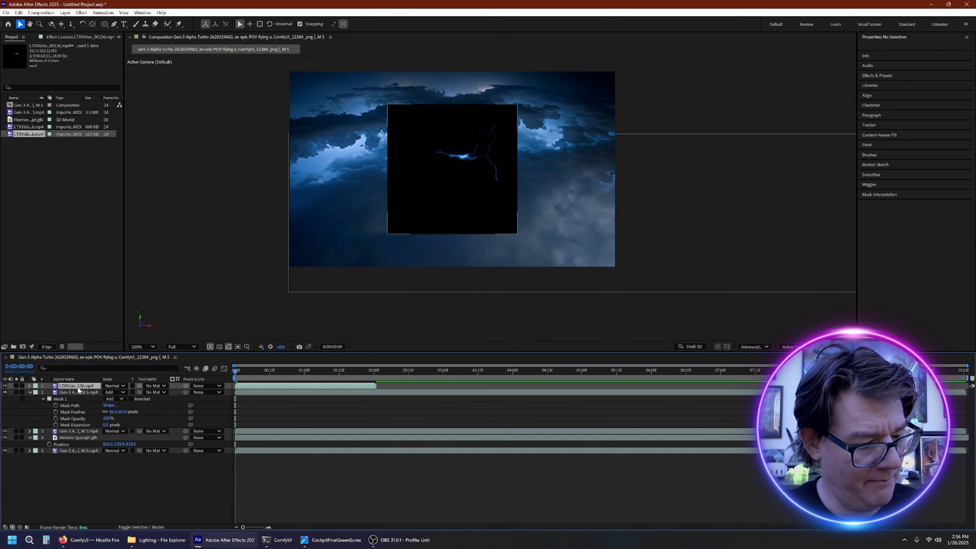
key("s")
left_click_drag(124, 392, 209, 386)
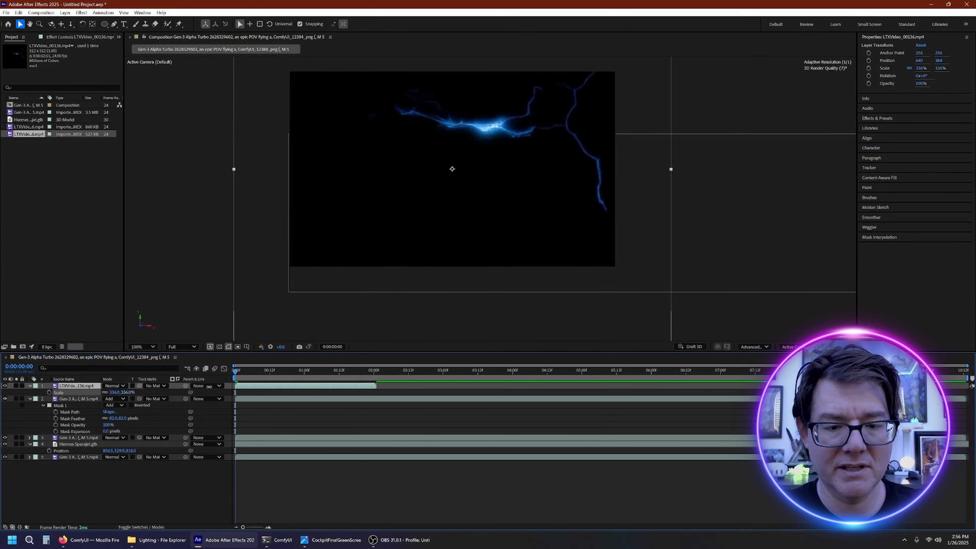
left_click_drag(461, 192, 483, 174)
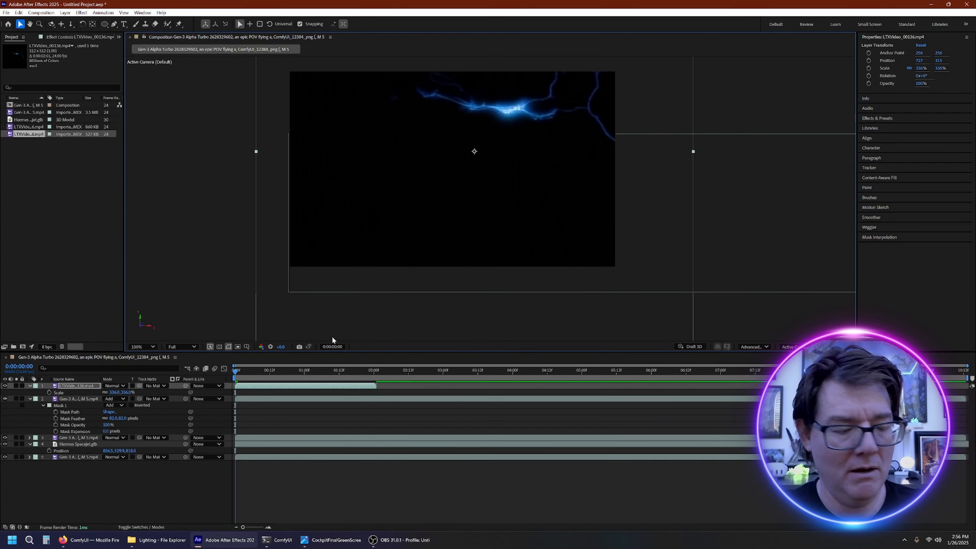
Set the LTXVideo_00136 layer's blending mode to Add and preview the lightning over the storm clouds from the first frame
left_click(112, 386)
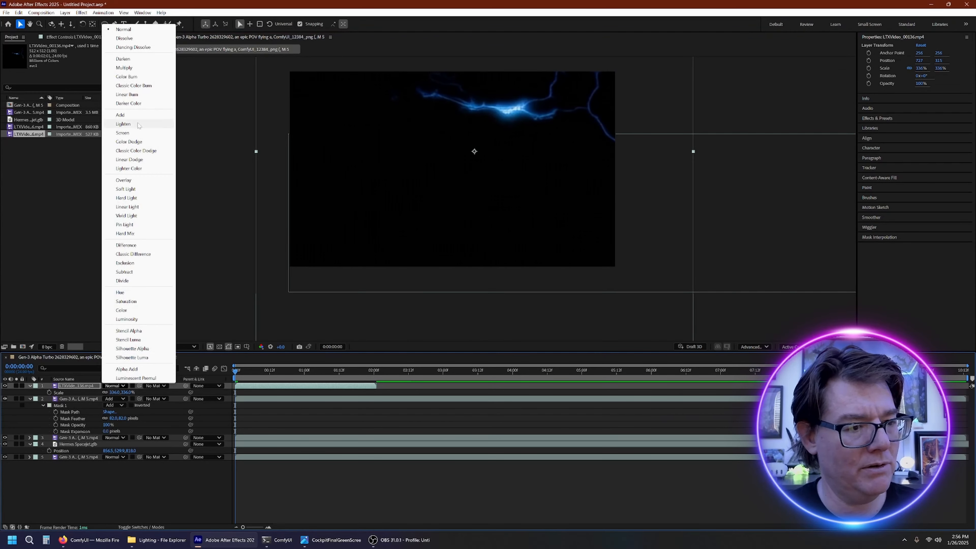
left_click(134, 116)
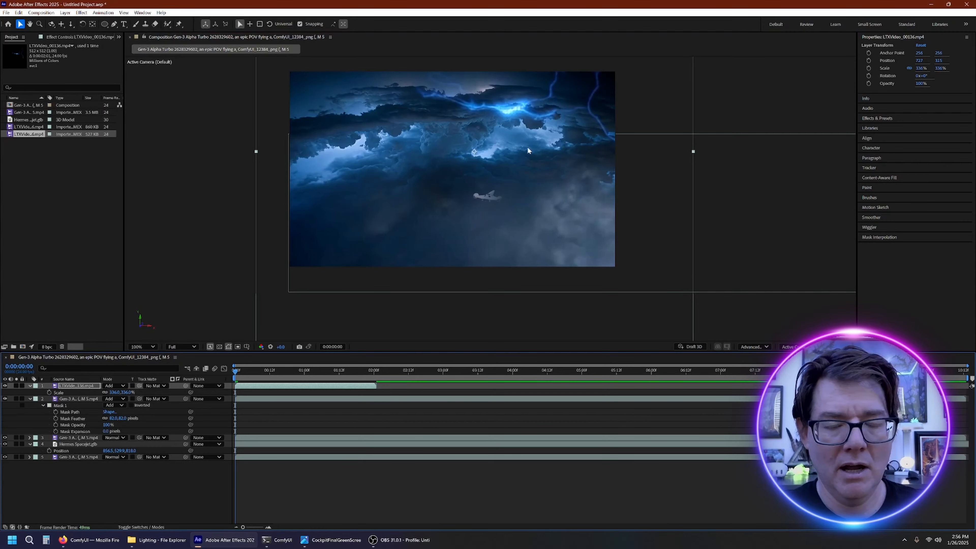
left_click_drag(235, 370, 147, 390)
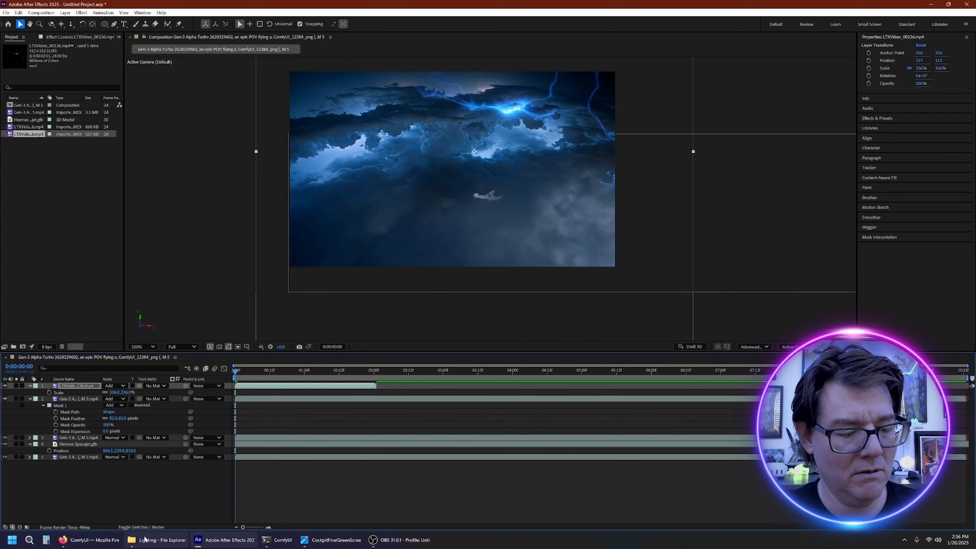
key("space")
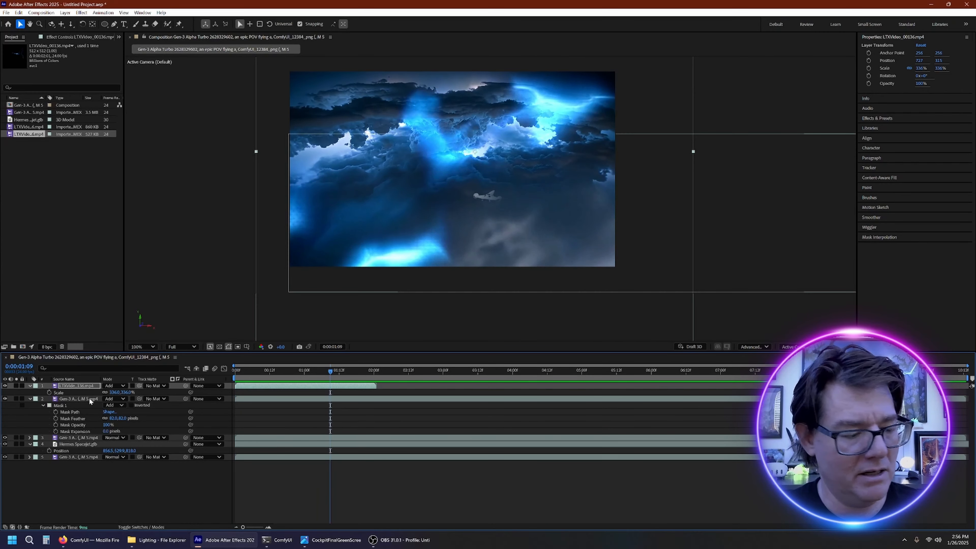
Enable time remapping on the LTXVideo_00136 layer, pull its end keyframe to about frame 15, trim the layer just past it, and preview
right_click(279, 387)
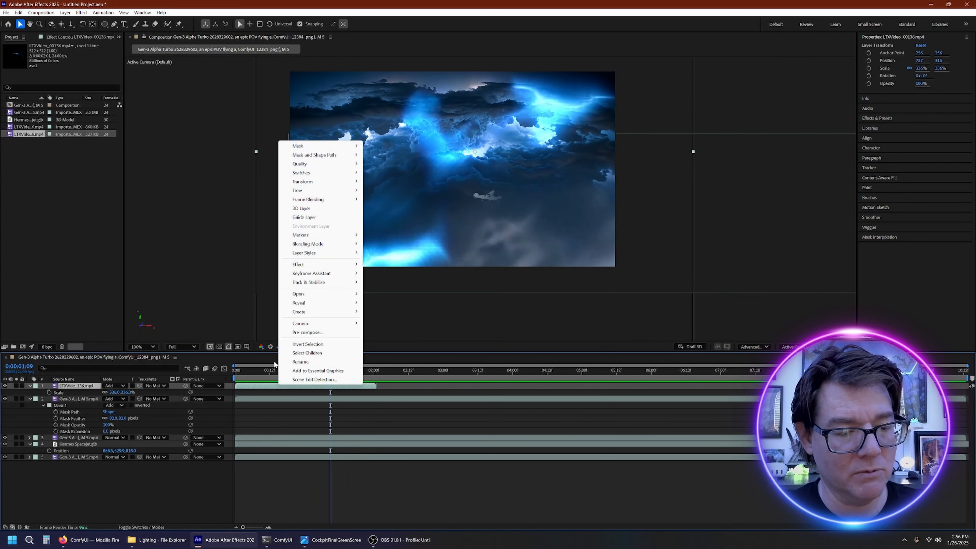
mouse_move(317, 191)
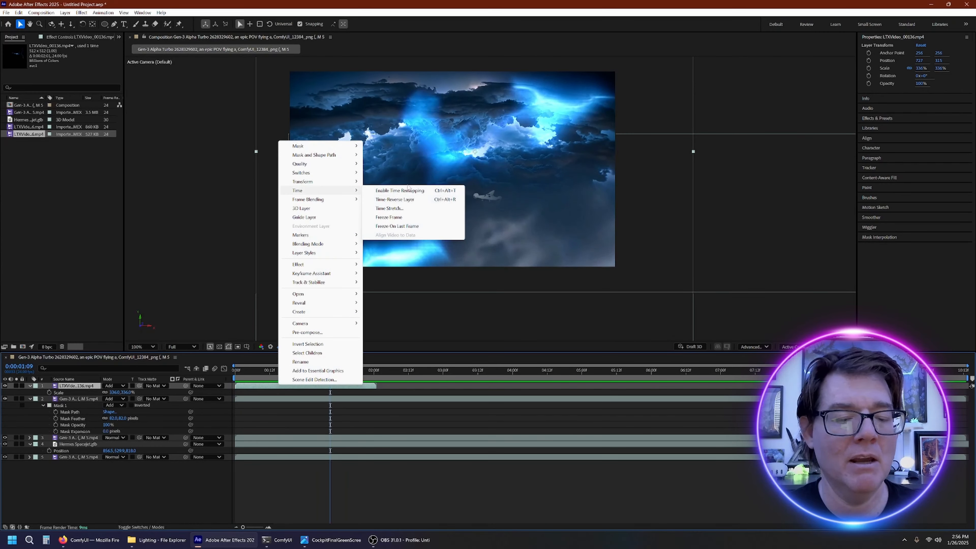
left_click(395, 191)
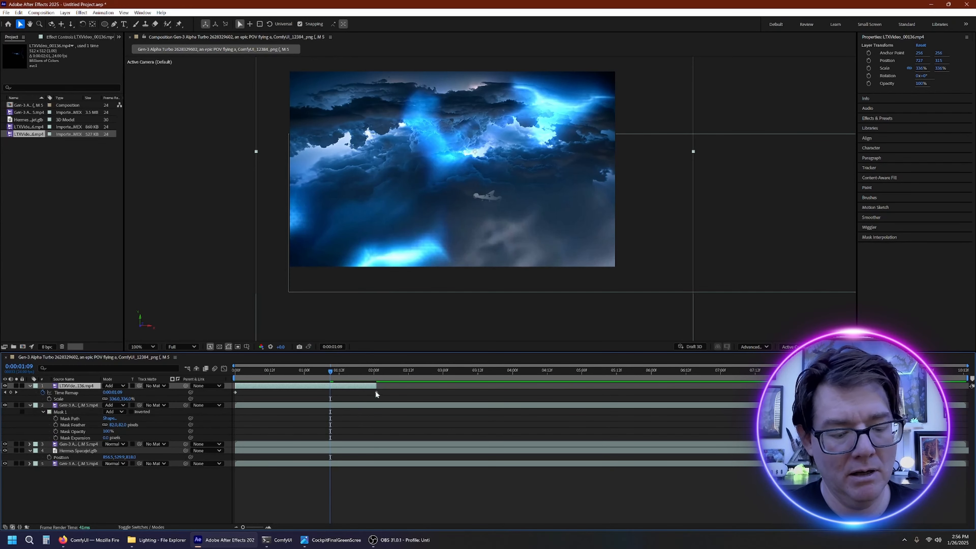
key("Home")
left_click_drag(376, 392, 276, 393)
key("space")
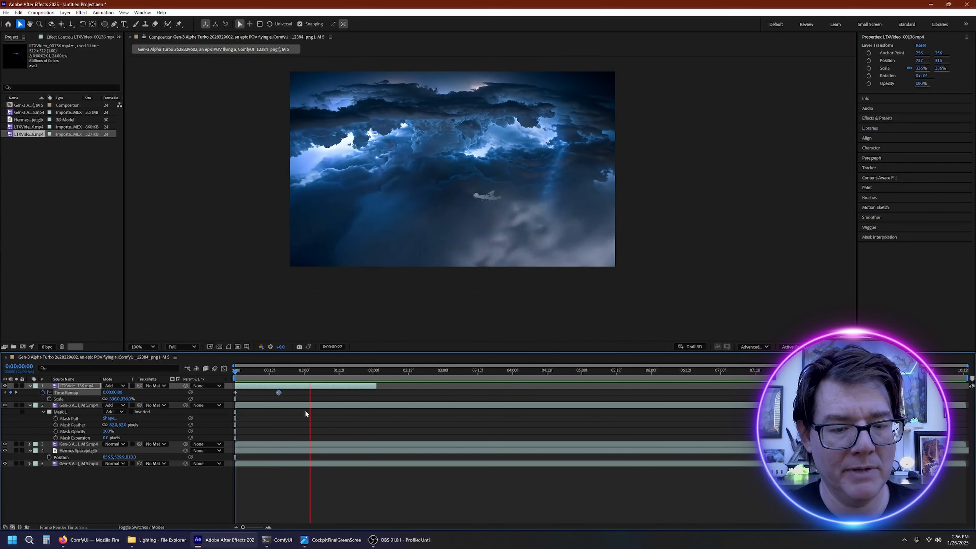
left_click_drag(375, 385, 283, 385)
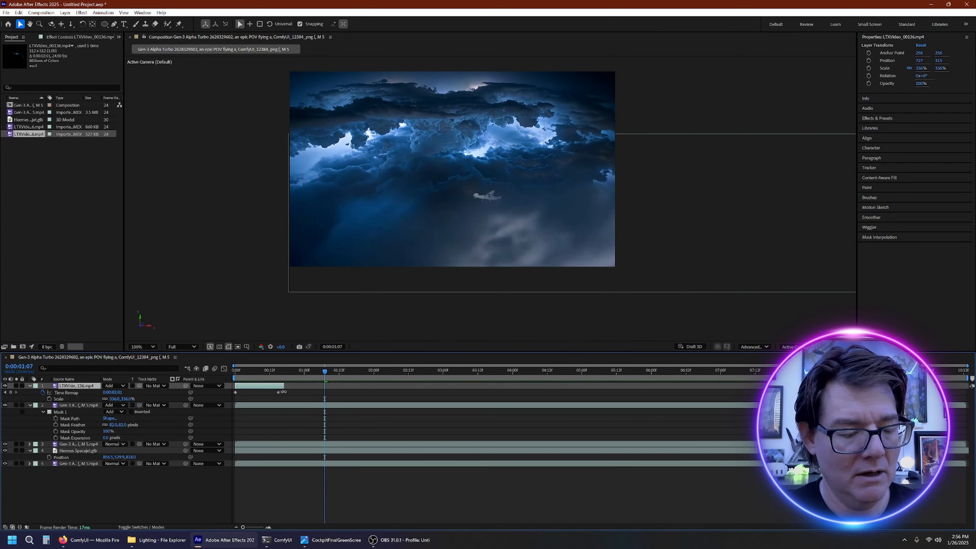
key("space")
Add the LTXVideo_00134 clip from the Lighting folder to the composition, scale it to about 181% by 173%, and place it at 851, 384
left_click(157, 539)
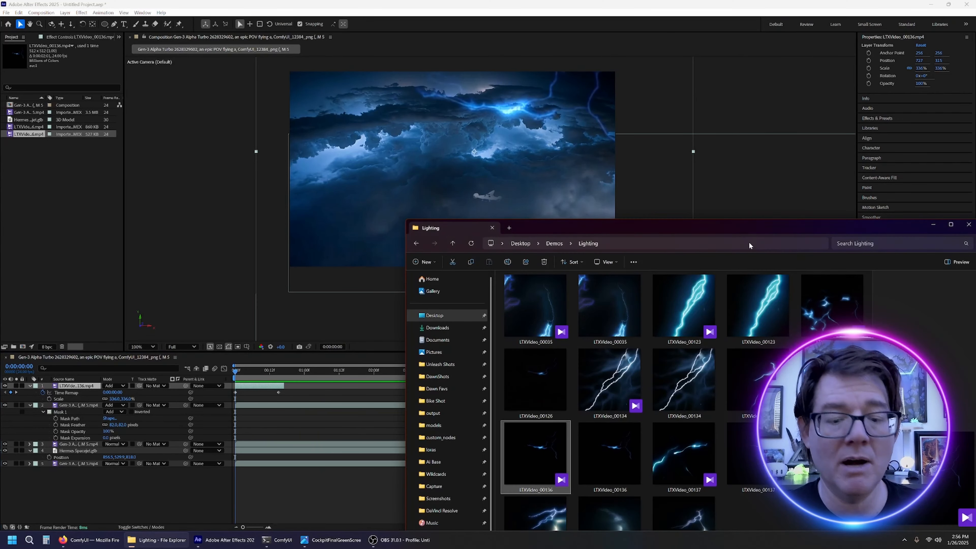
left_click_drag(602, 386, 440, 329)
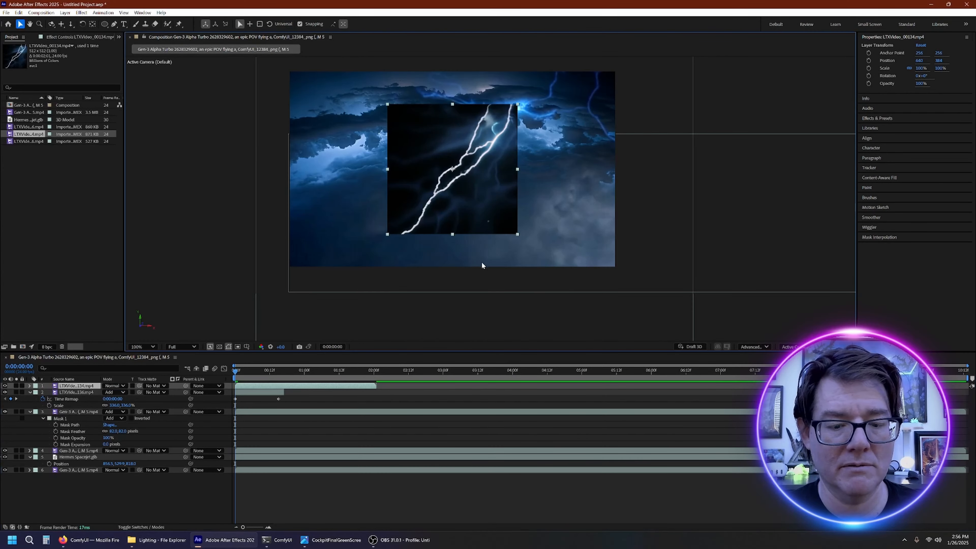
left_click_drag(518, 234, 574, 221)
mouse_move(525, 174)
left_mouse_down()
mouse_move(510, 169)
mouse_move(516, 178)
left_mouse_up()
left_click_drag(263, 380, 310, 360)
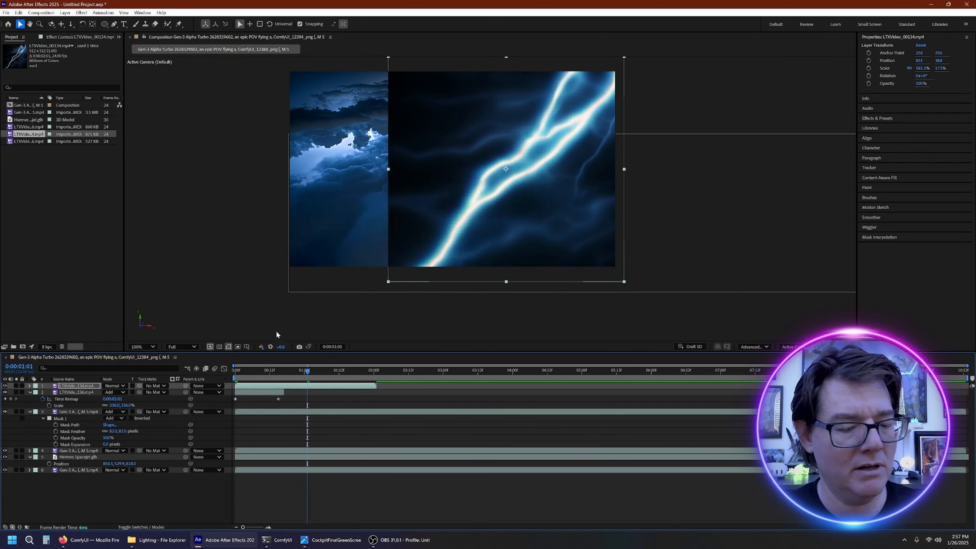
Set the LTXVideo_00134 layer's blending mode to Add and move the bolt to 303, 384
left_click(119, 387)
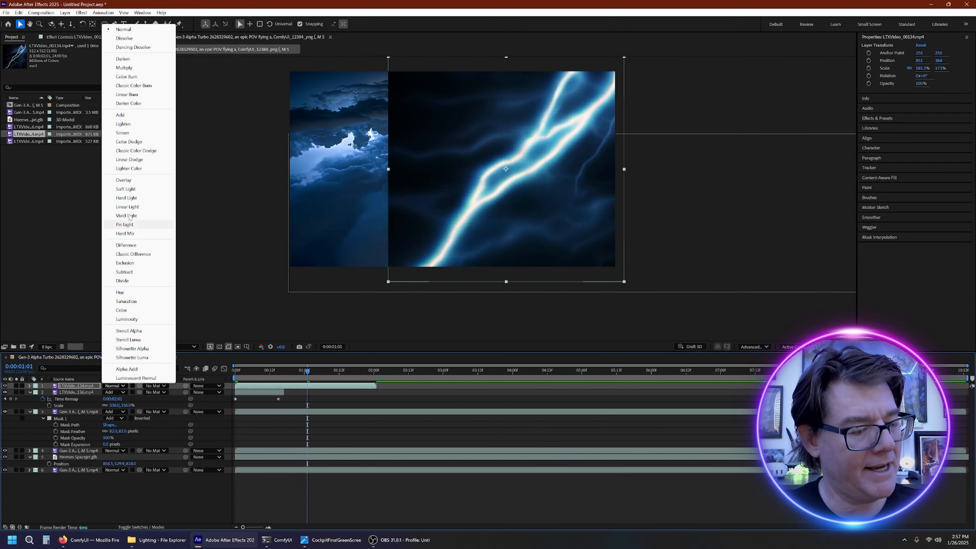
left_click(123, 118)
left_click_drag(518, 200, 328, 199)
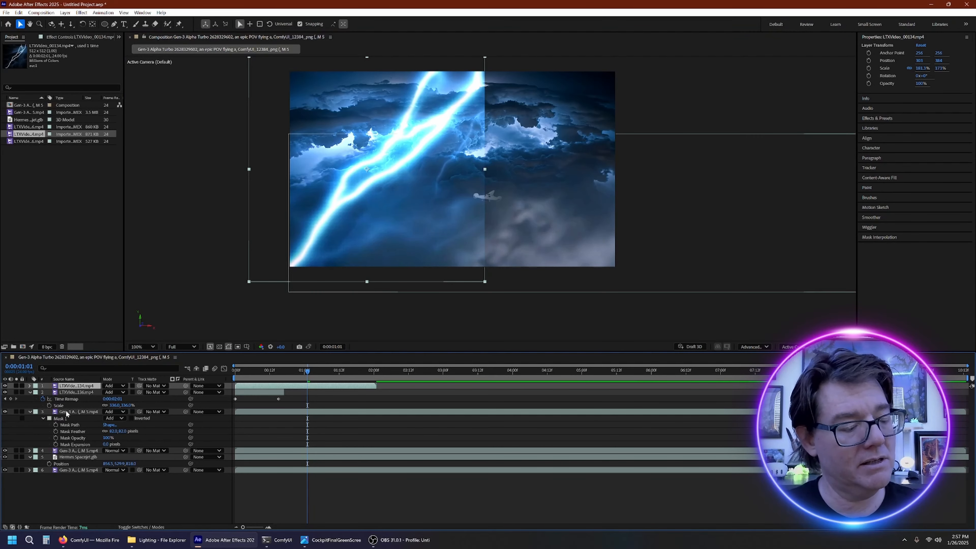
Rotate the LTXVideo_00134 layer to -20° and preview the lightning
key("r")
left_click_drag(114, 392, 107, 391)
key("space")
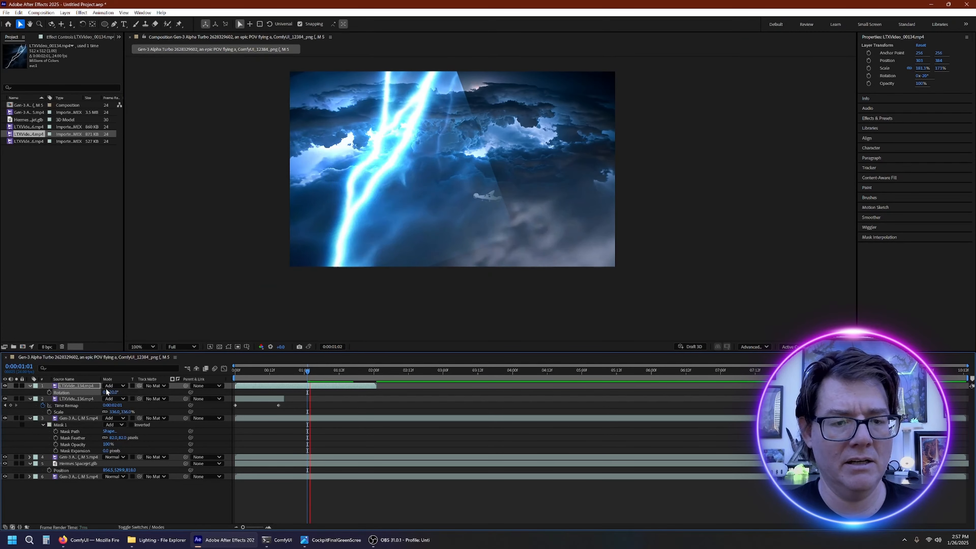
key("space")
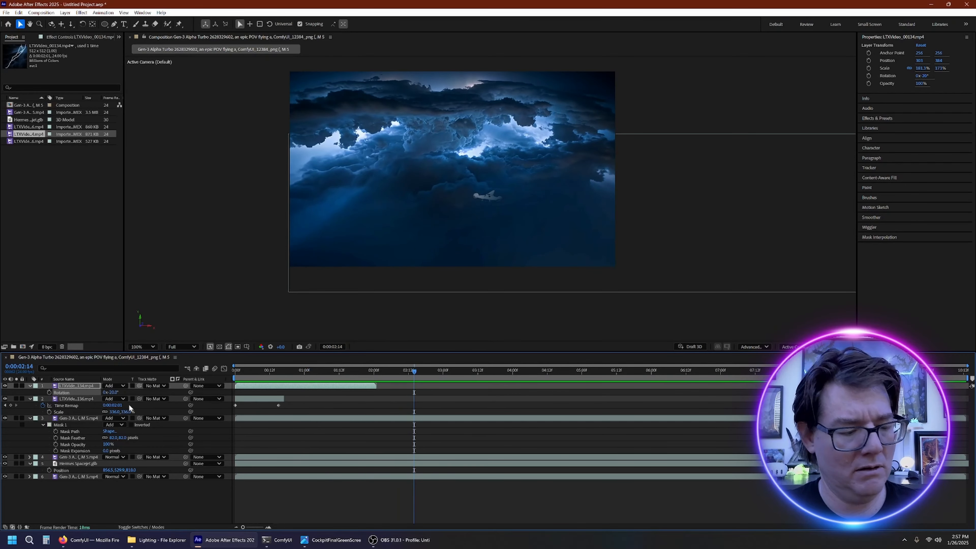
Enable time remapping on the LTXVideo_00134 layer, pull its end keyframe to about frame 21, and preview from the first frame
right_click(268, 388)
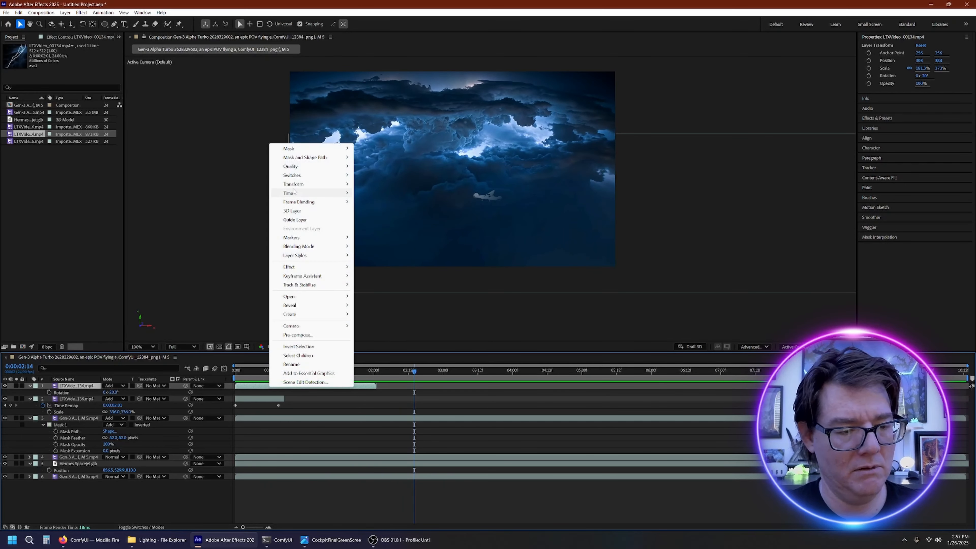
mouse_move(289, 192)
left_click(388, 193)
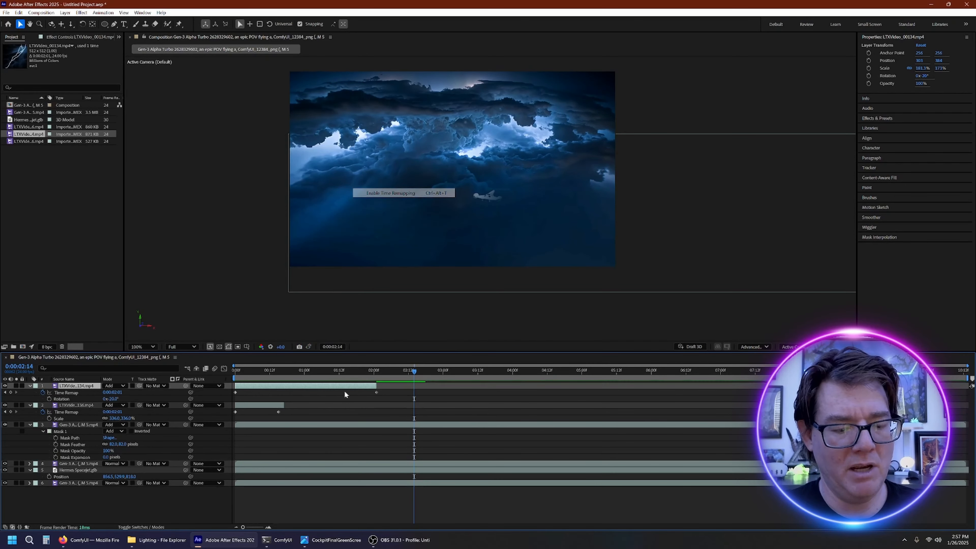
left_click_drag(375, 391, 313, 396)
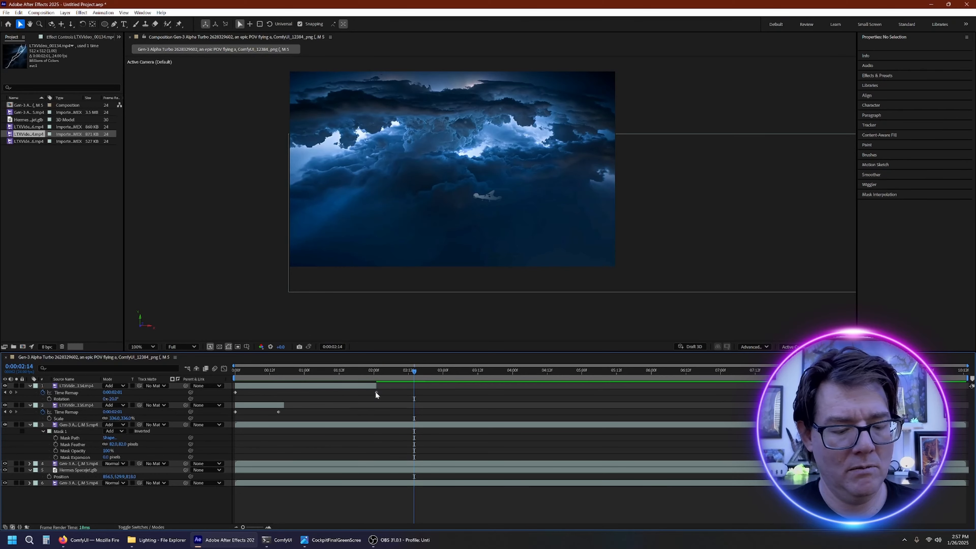
left_click_drag(376, 392, 295, 392)
key("Home")
key("space")
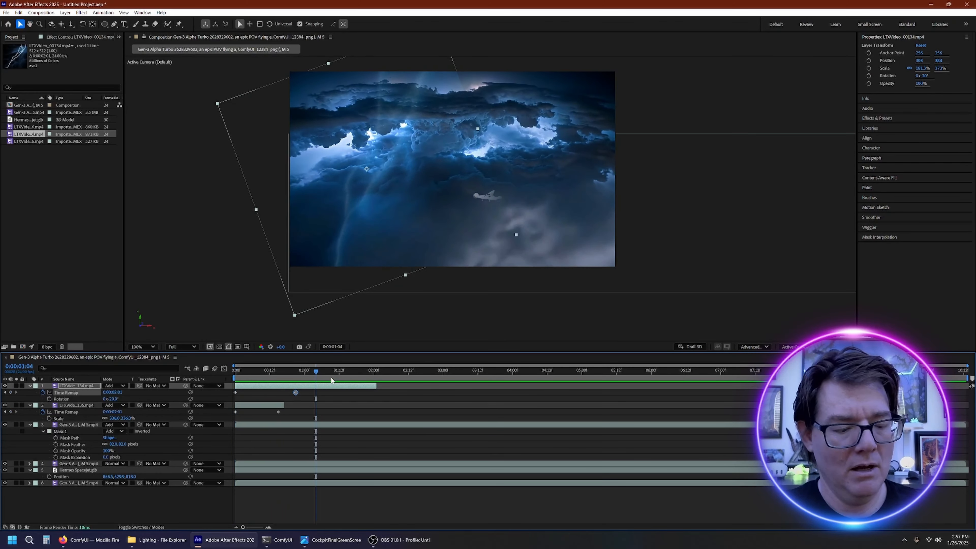
Draw a closed Pen tool mask on the LTXVideo_00134 layer around the bolt, cutting inside the clip's visible right edge
left_click(114, 24)
left_click(353, 279)
left_click(435, 245)
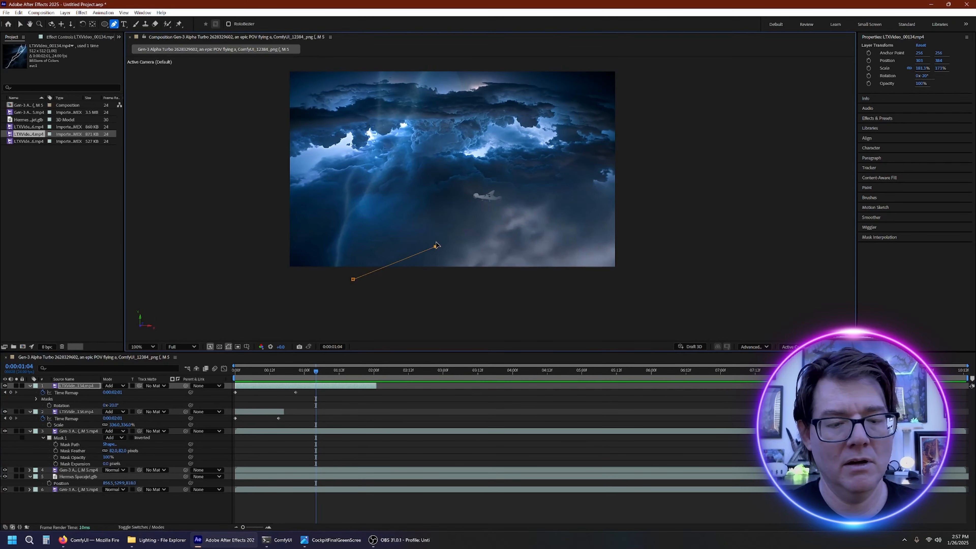
left_click(445, 173)
left_click(434, 71)
left_click(264, 79)
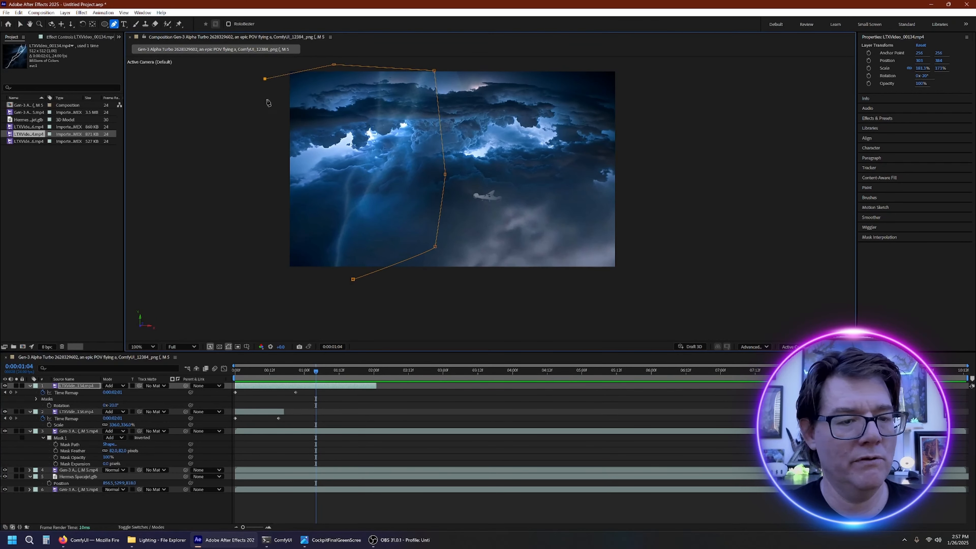
left_click(262, 273)
left_click(353, 279)
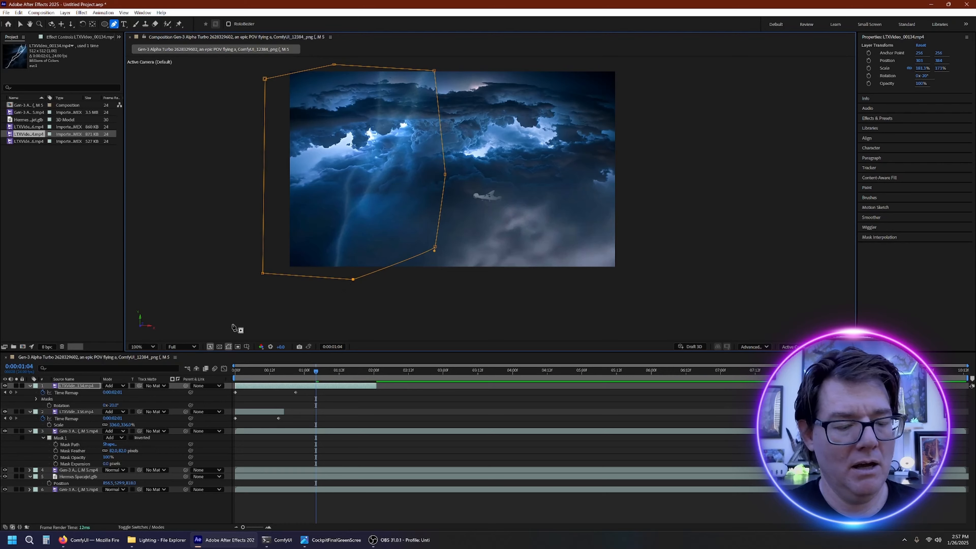
Reveal the LTXVideo_00134 layer's mask properties, go to frame 5, and set the mask feather to 75 pixels
left_click(79, 386)
key("m")
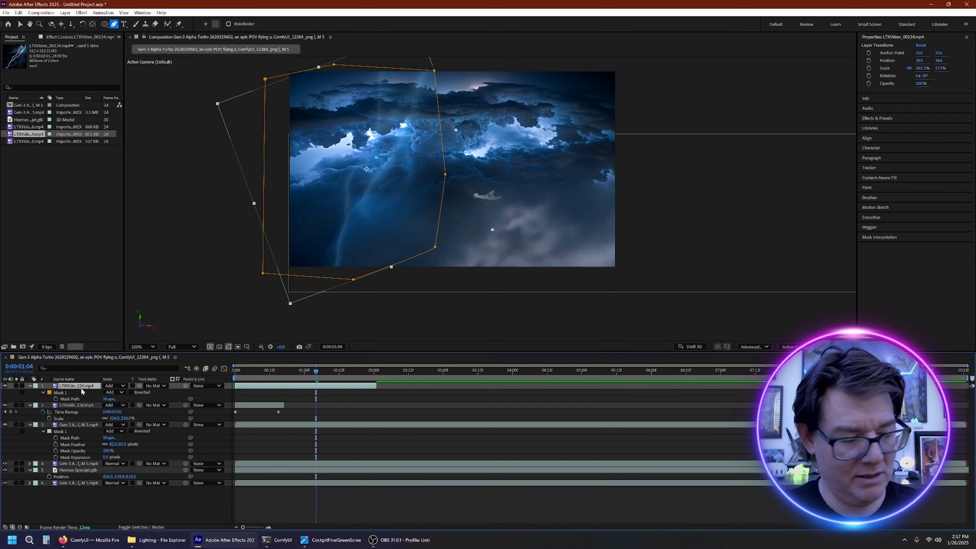
key("m")
left_click_drag(316, 372, 251, 375)
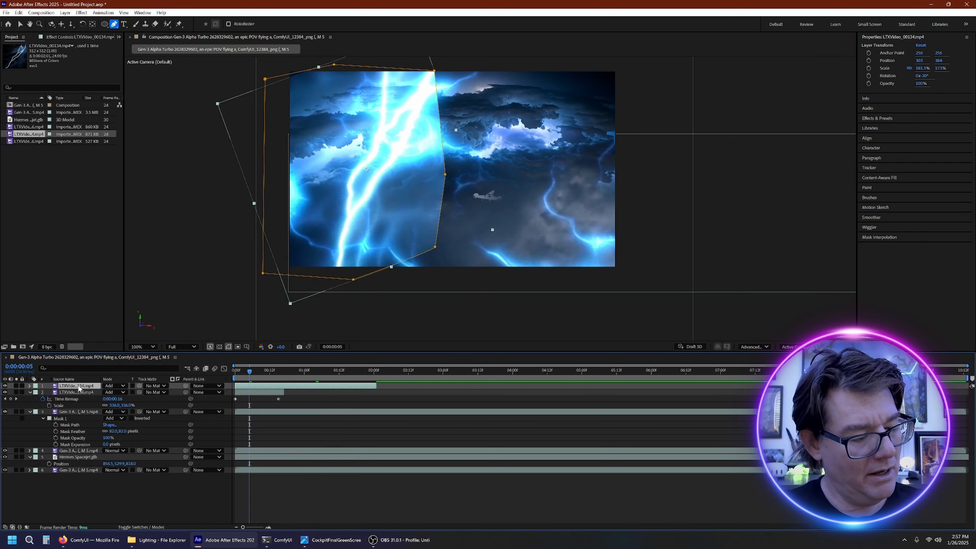
key("m")
key("m")
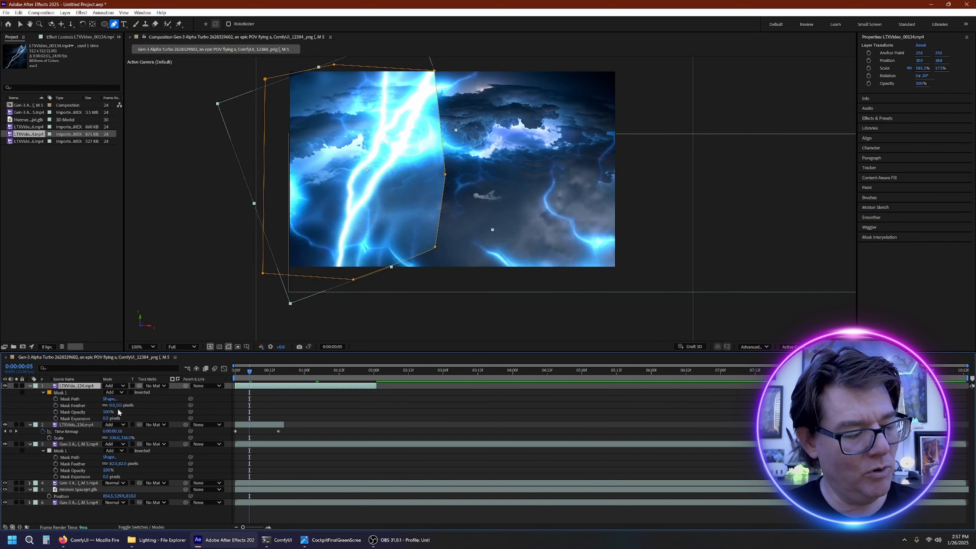
left_click_drag(116, 406, 141, 401)
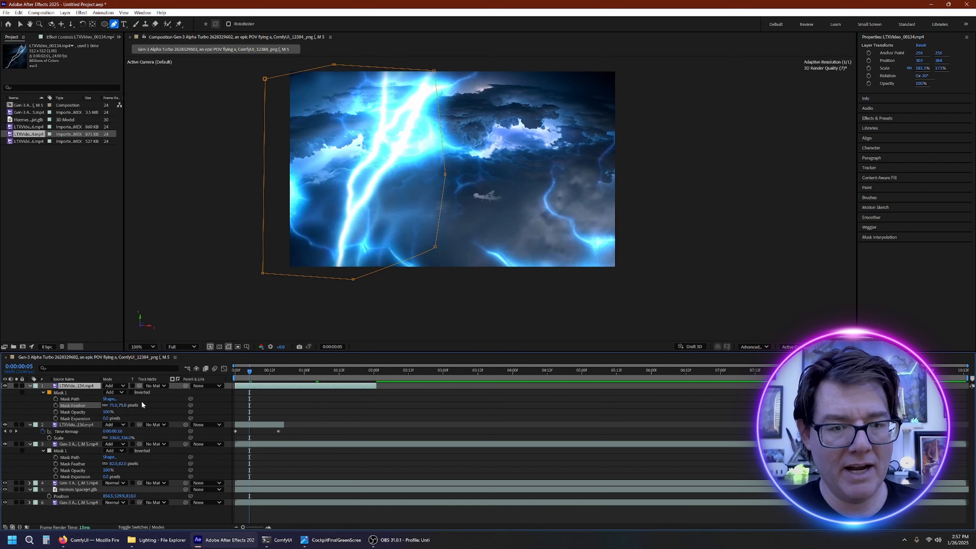
Switch to the Selection tool and play the composition from the first frame to check the feathered lightning
left_click(20, 25)
left_click_drag(250, 372, 185, 368)
key("space")
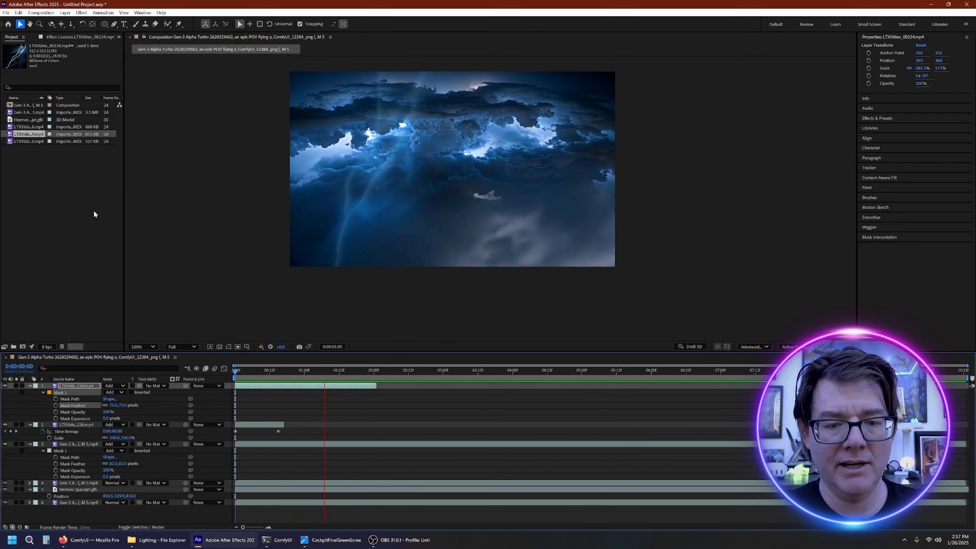
left_click(322, 376)
left_click_drag(323, 377, 185, 379)
key("space")
key("space")
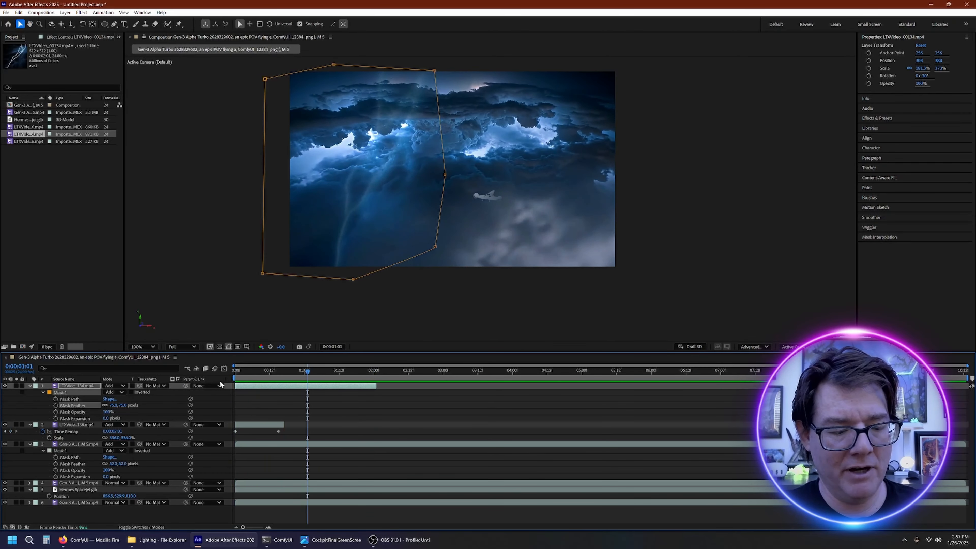
Turn off time remapping on the LTXVideo_00134 layer and trim its end slightly
left_click(309, 388)
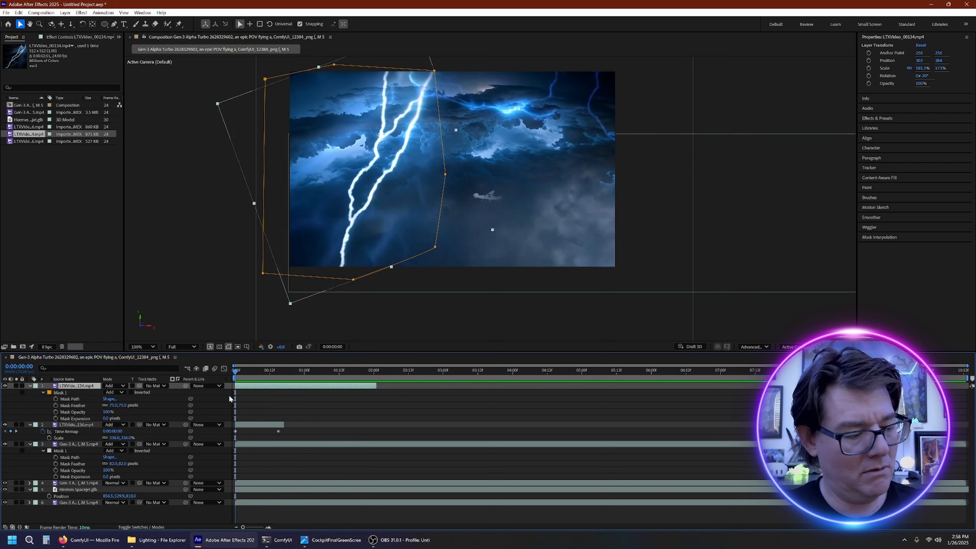
right_click(303, 388)
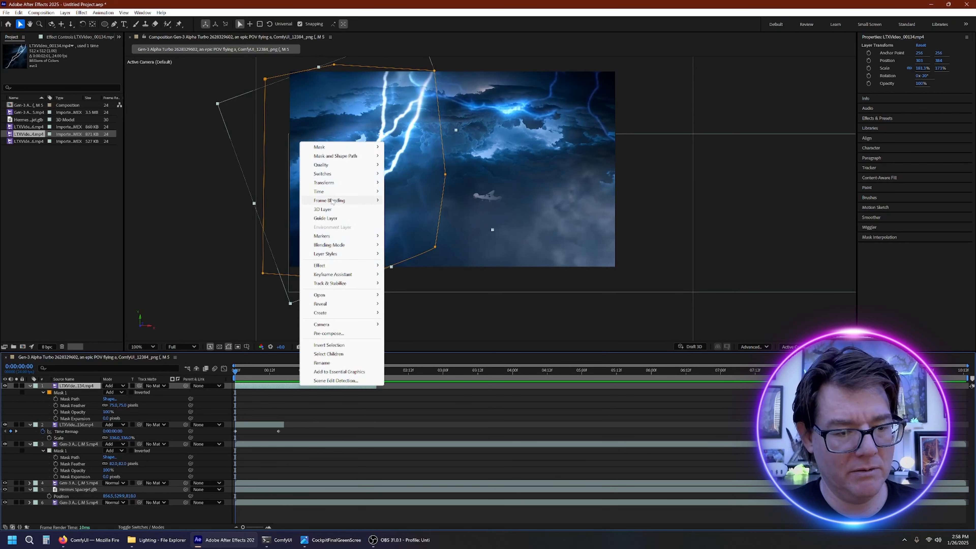
mouse_move(334, 191)
left_click(420, 193)
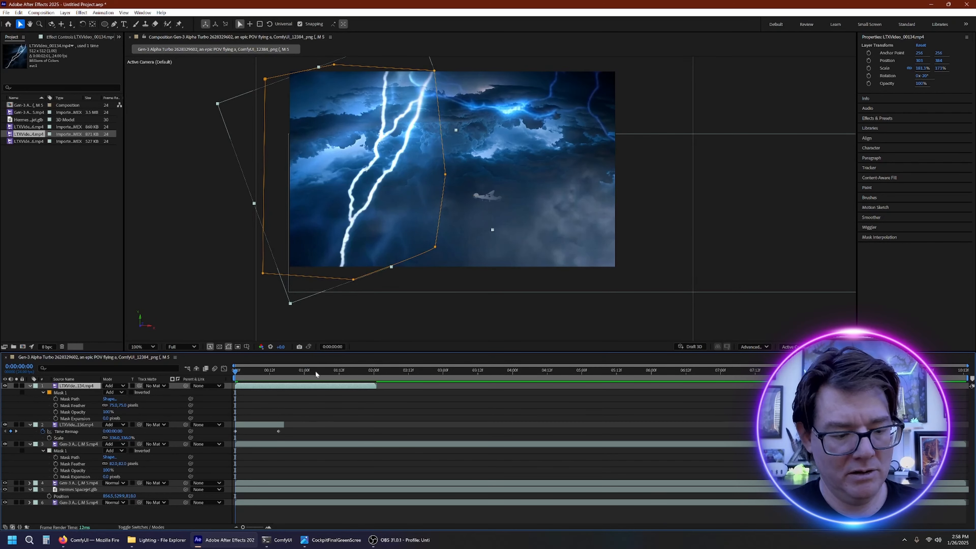
mouse_move(308, 387)
left_mouse_down()
mouse_move(391, 394)
mouse_move(306, 392)
left_mouse_up()
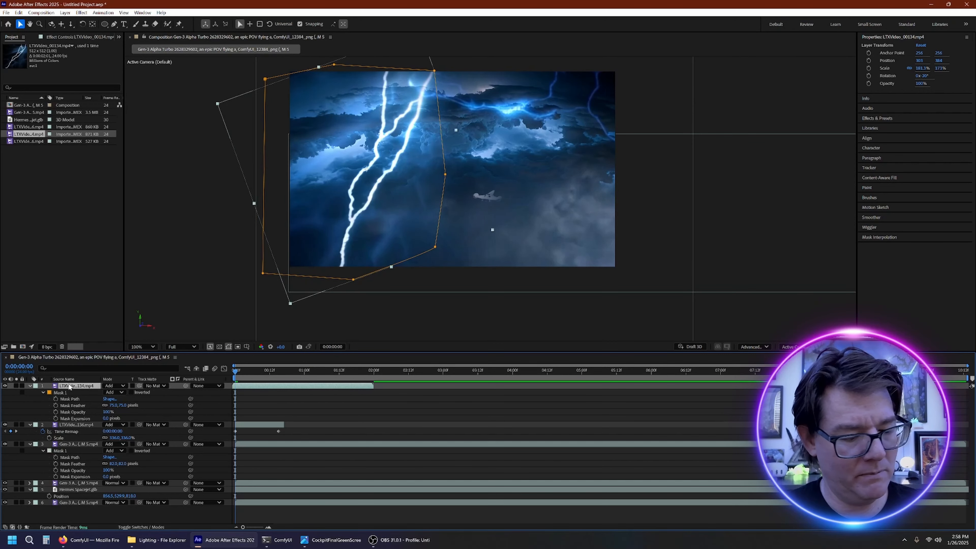
Enable time remapping on the LTXVideo_00134 layer, move its end keyframe much closer to the start, and shift the clip to begin just after 1 second
key("u")
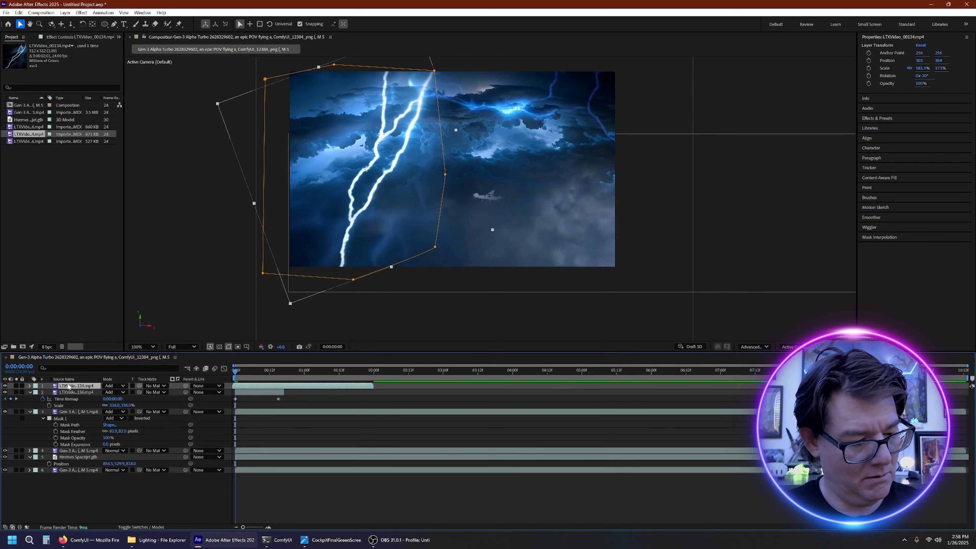
right_click(255, 389)
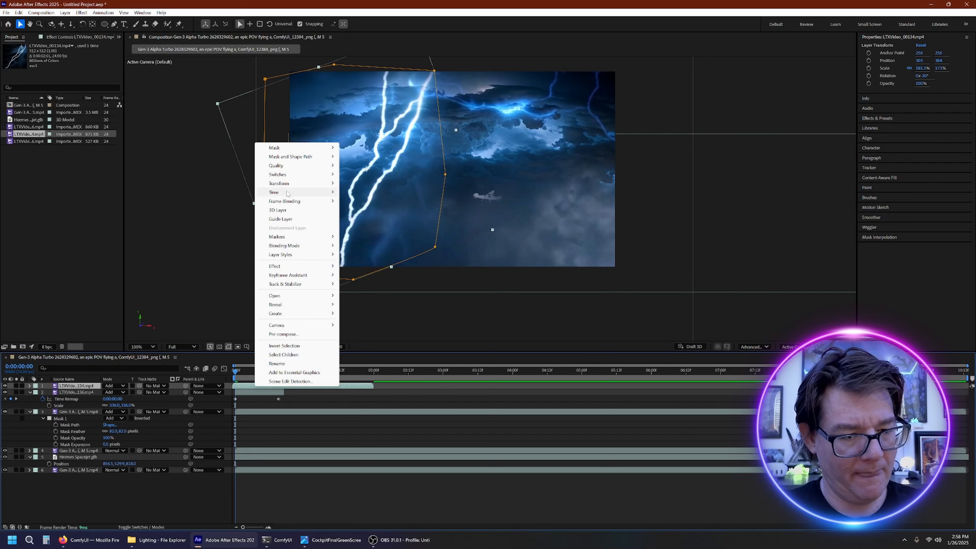
mouse_move(300, 192)
left_click(365, 192)
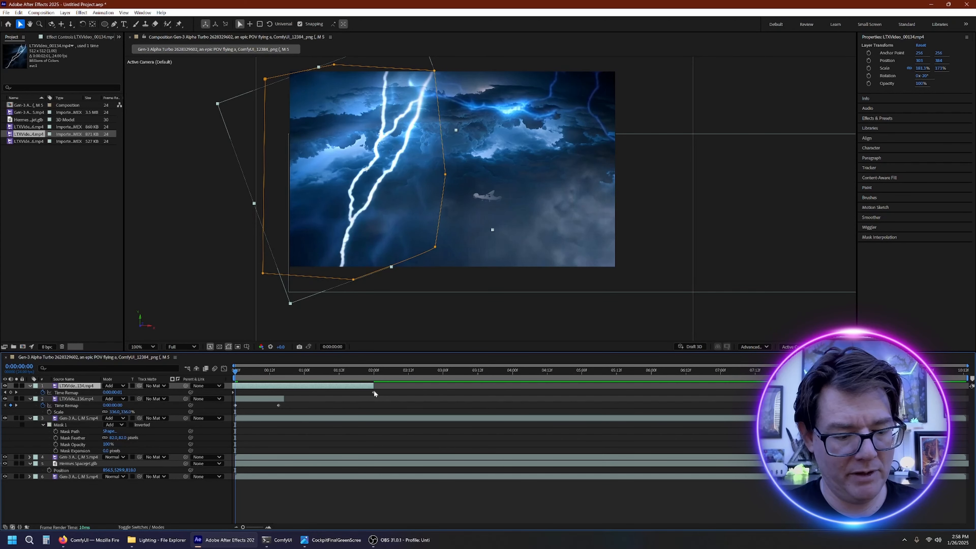
left_click_drag(373, 392, 233, 374)
key("space")
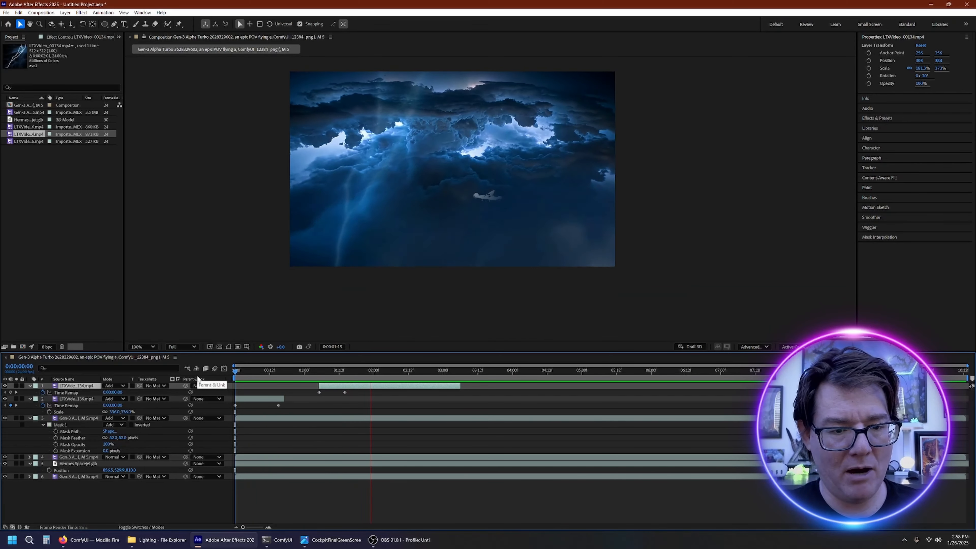
key("space")
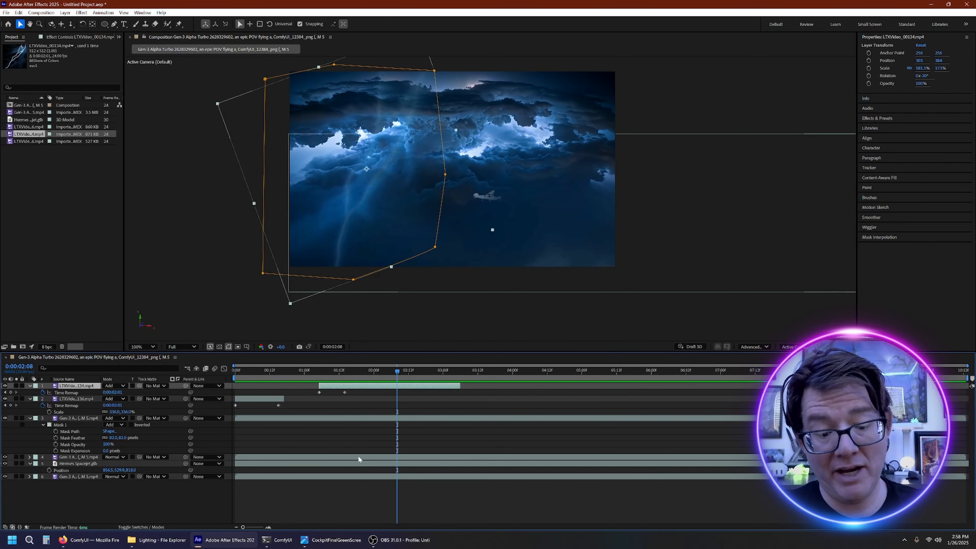
Trim the LTXVideo_00134 layer's end to just past its last time remap keyframe and play back the composition
left_click_drag(378, 378, 310, 376)
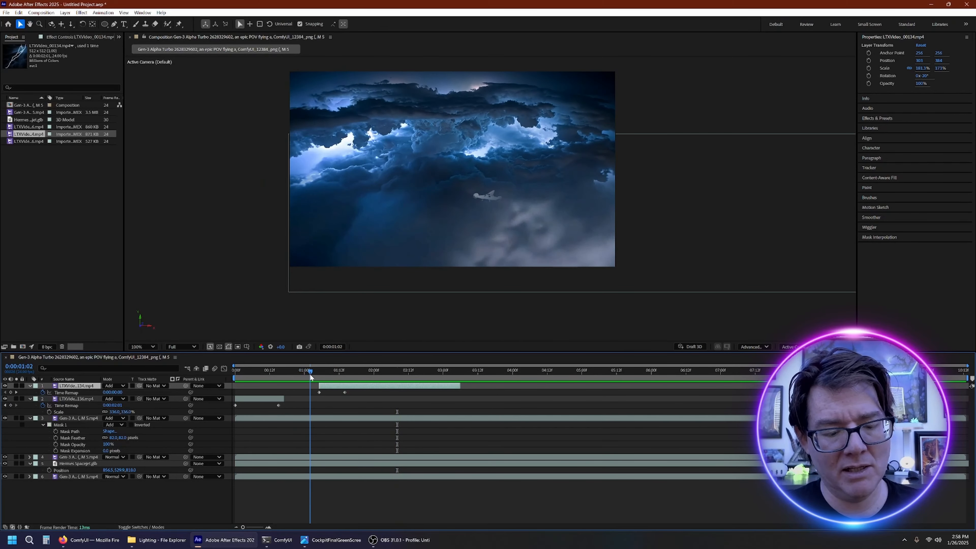
left_click_drag(461, 385, 347, 385)
key("space")
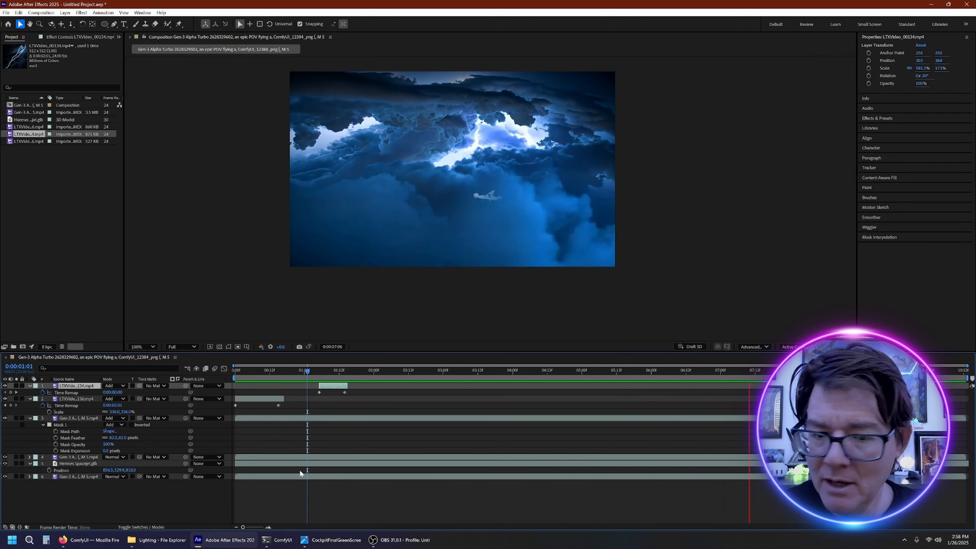
key("space")
left_click_drag(245, 372, 688, 373)
key("Home")
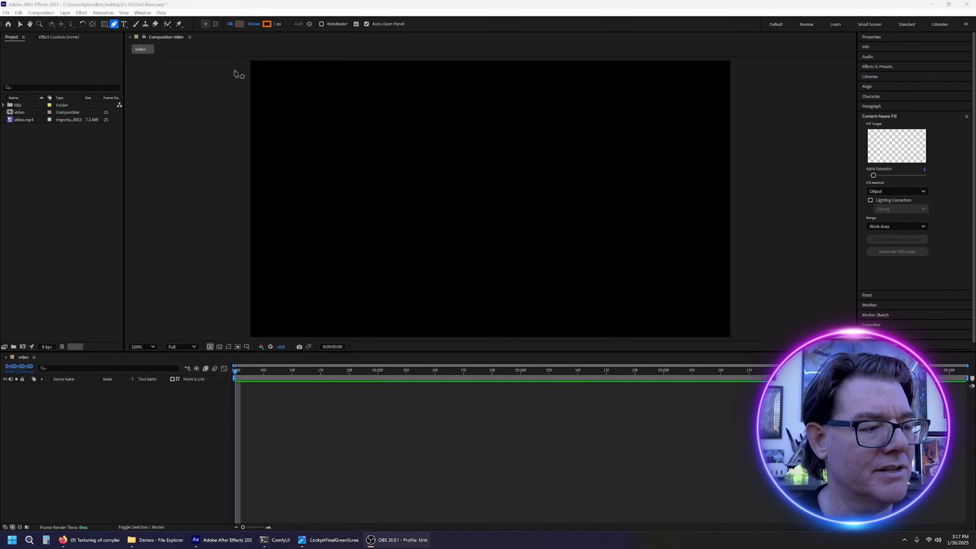
Create a new composition from video.mp4, trim it to its first 5 seconds, and play it back
left_click(10, 120)
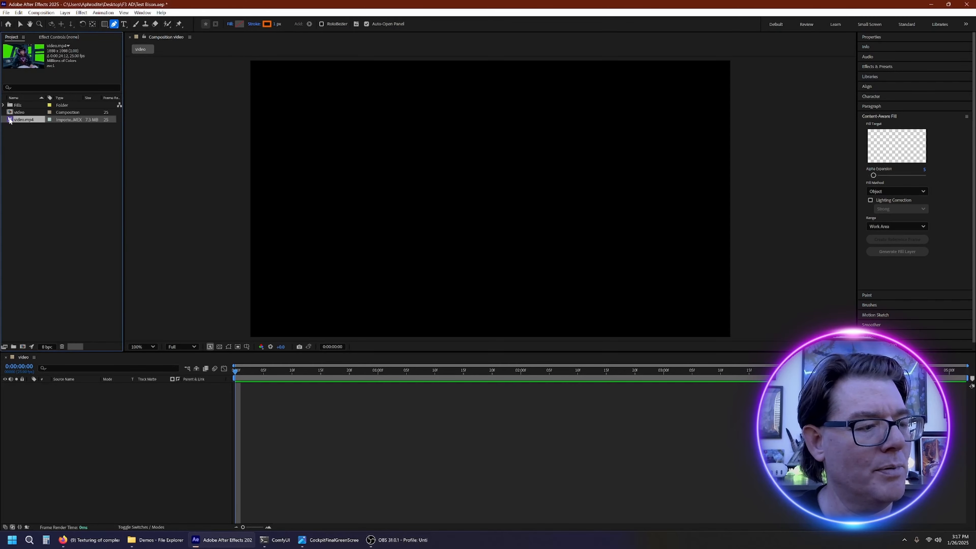
left_click_drag(11, 120, 24, 347)
left_click_drag(235, 371, 384, 372)
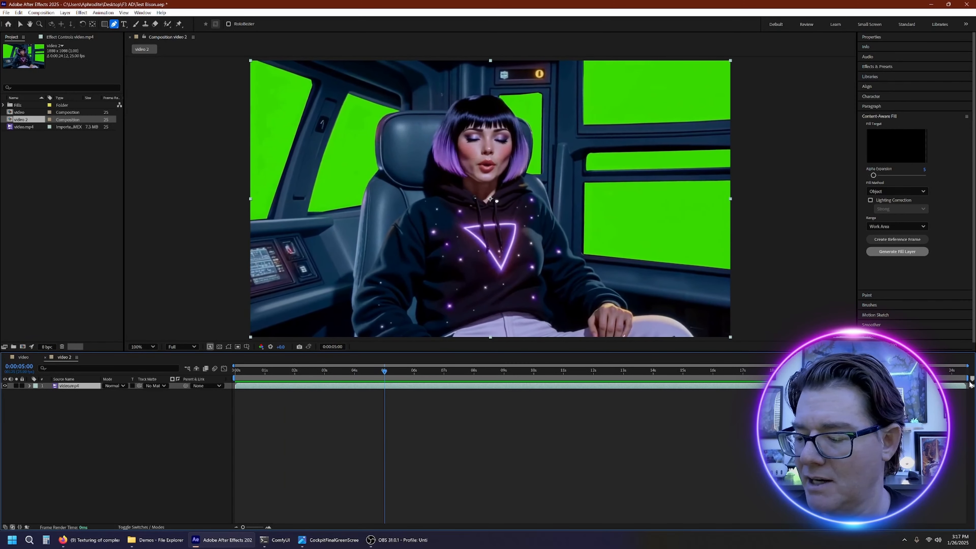
left_click_drag(968, 378, 378, 393)
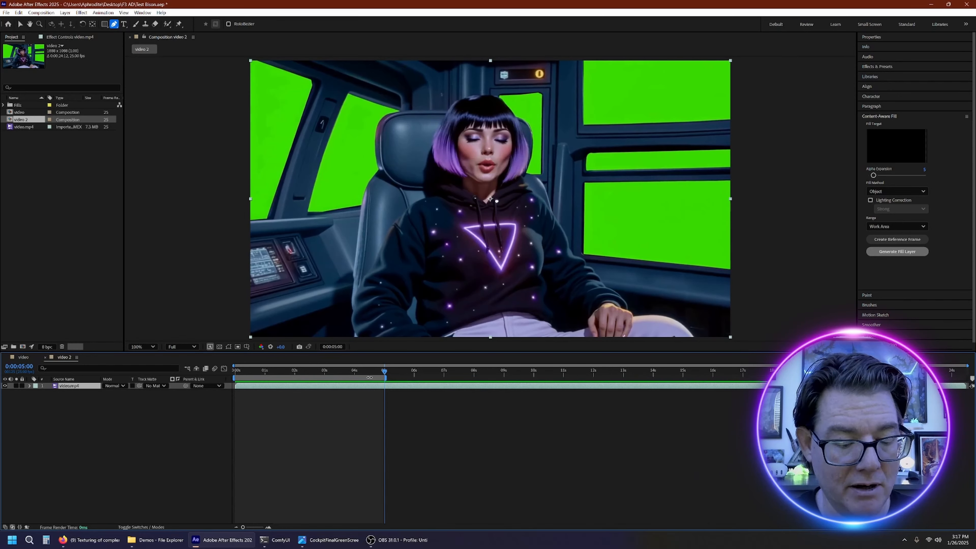
right_click(369, 378)
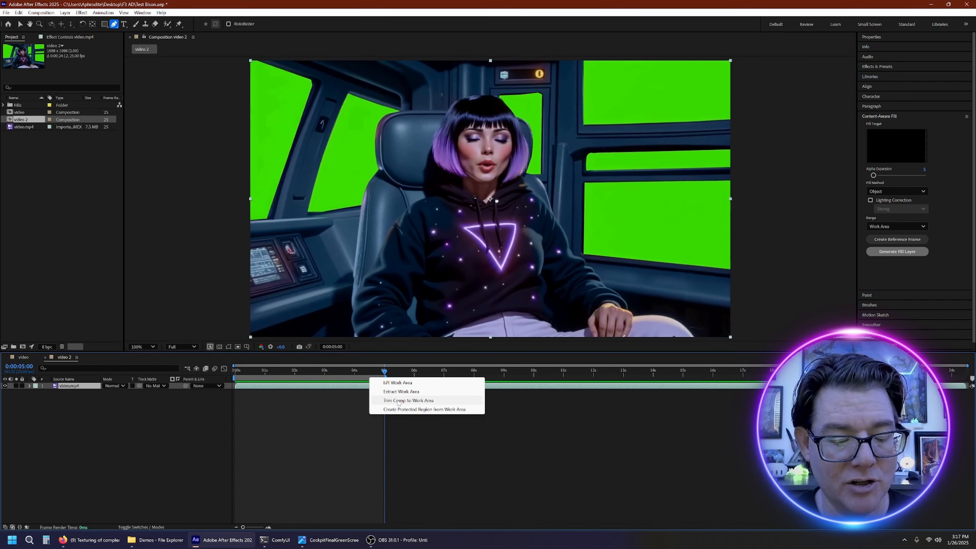
left_click(396, 401)
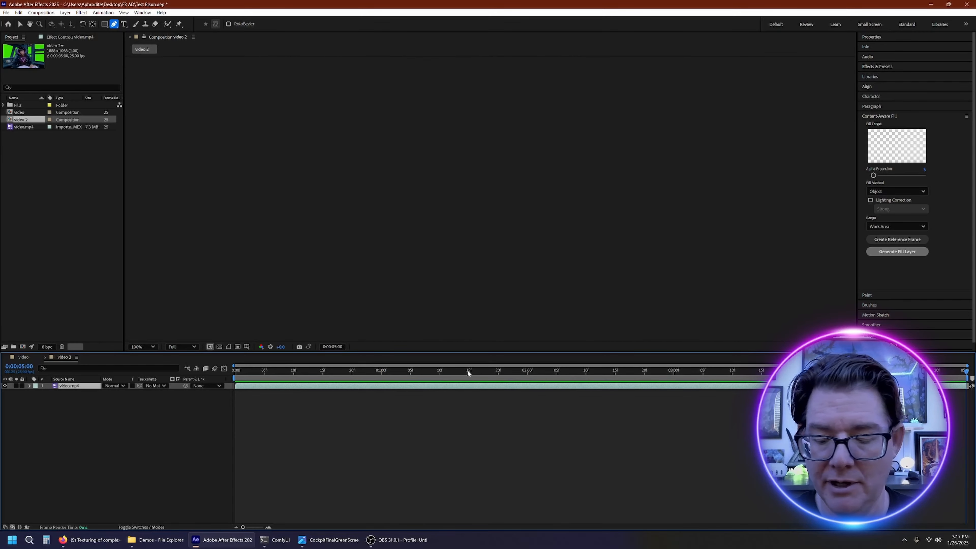
key("space")
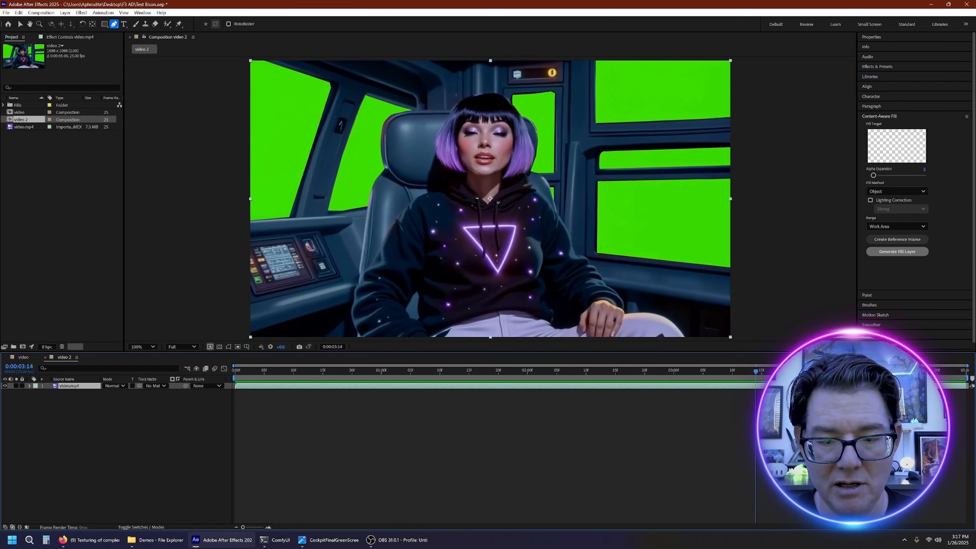
key("space")
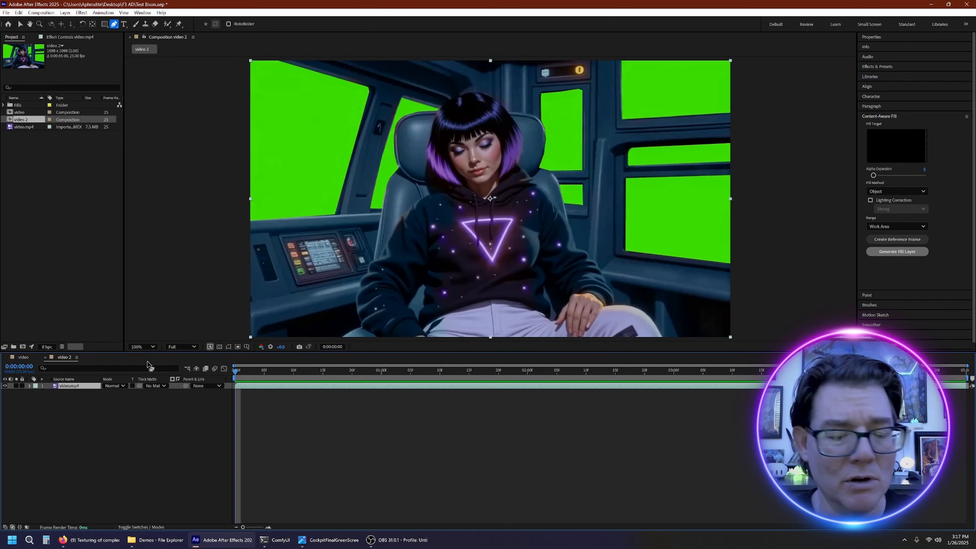
At the first frame, draw a closed three-point Pen mask around the glowing triangle logo on the hoodie, leaving some margin outside its edges
left_click_drag(235, 372, 141, 348)
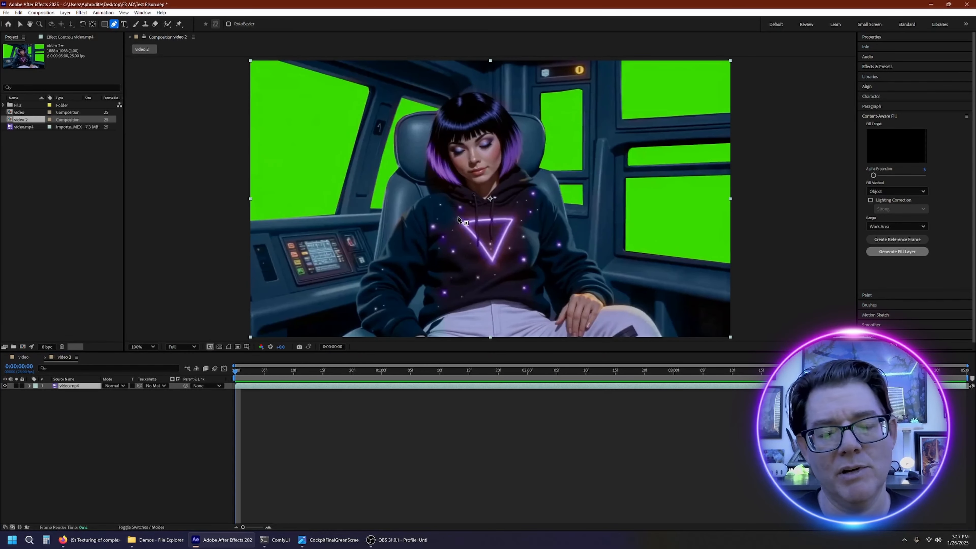
left_click(455, 216)
left_click(522, 211)
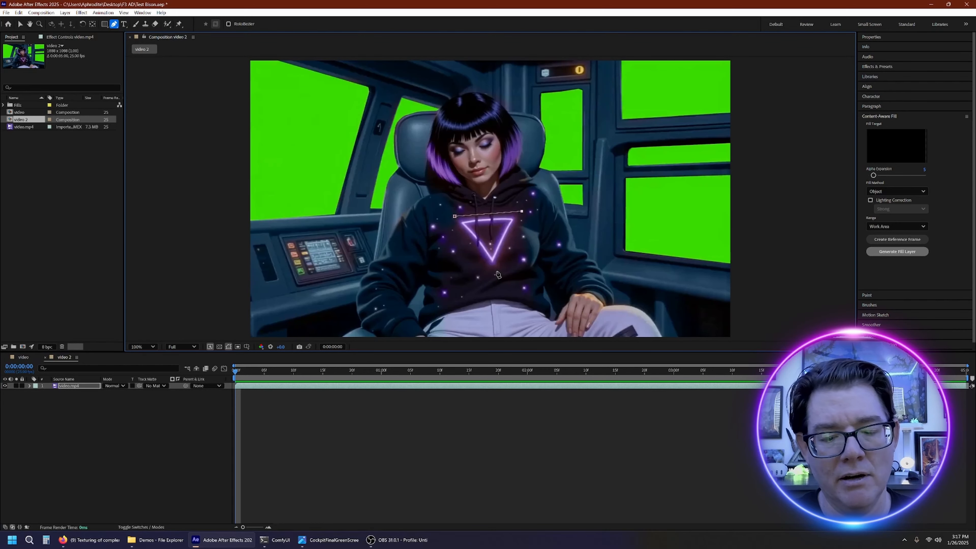
left_click(495, 273)
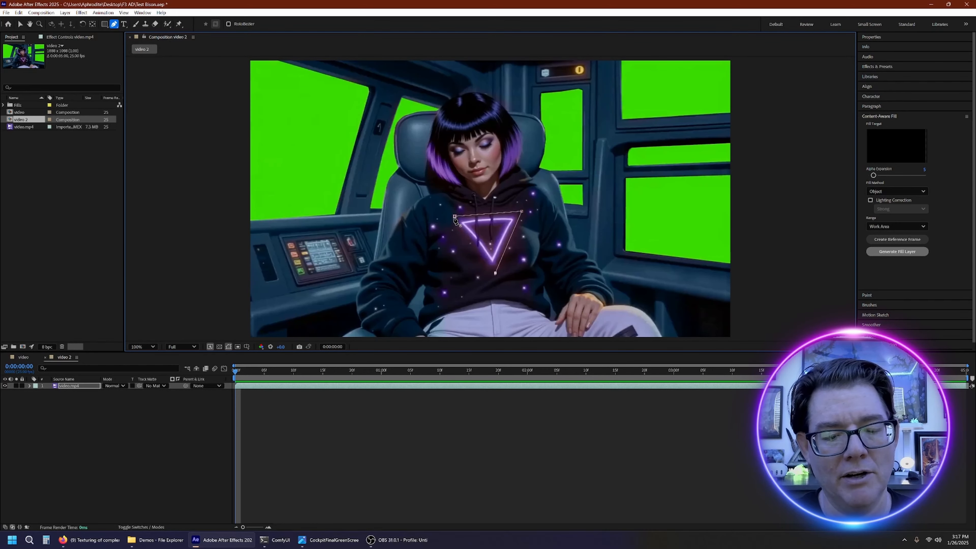
left_click(454, 217)
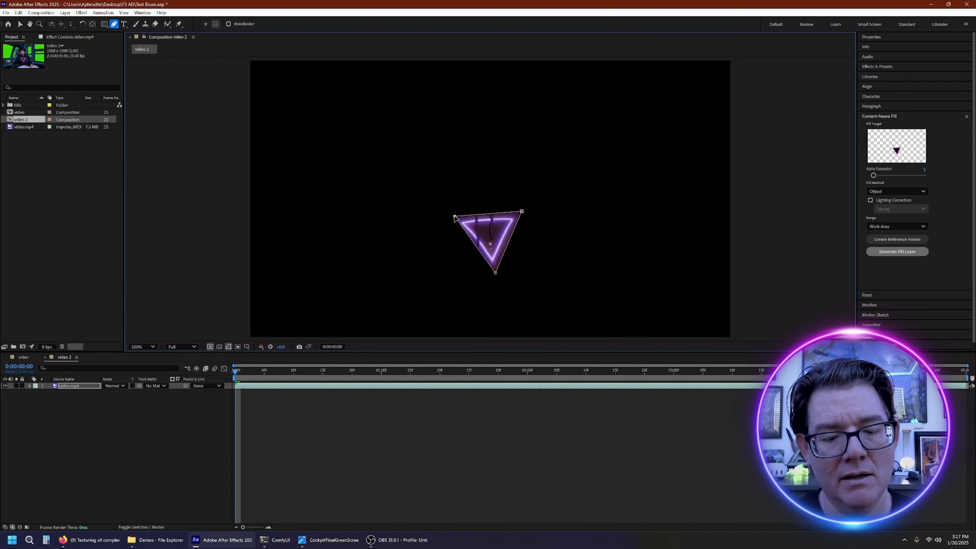
left_click_drag(454, 217, 449, 218)
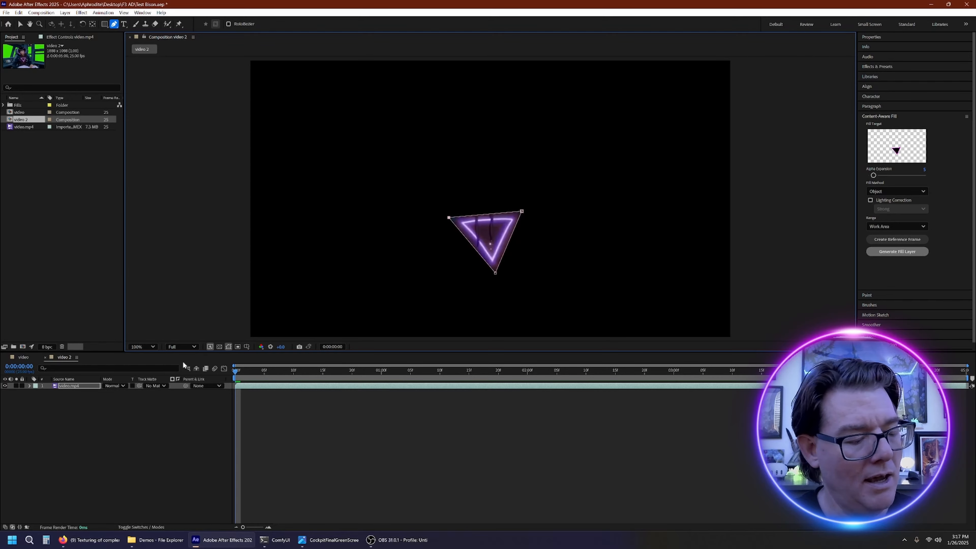
Reveal the video.mp4 layer's mask and set Mask 1's mode to None
left_click(70, 386)
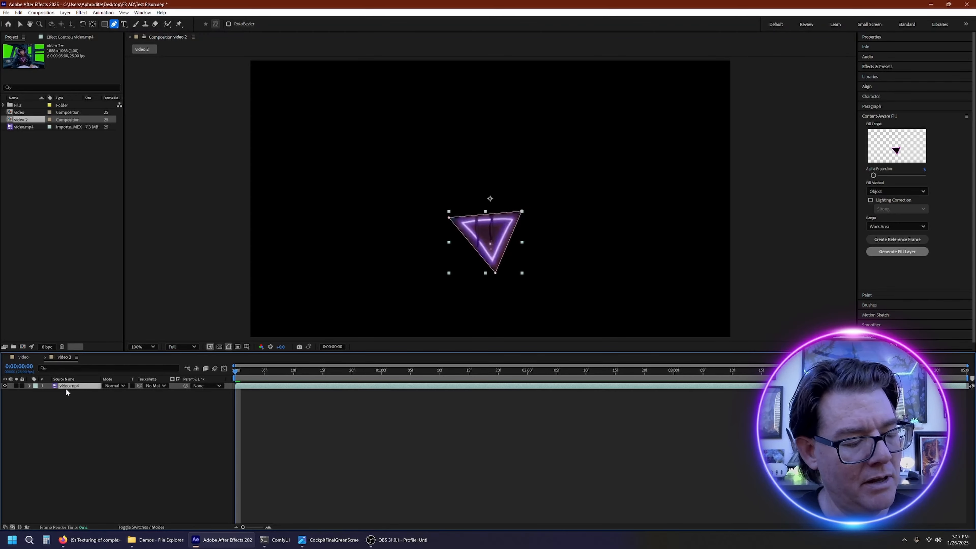
key("m")
left_click(115, 394)
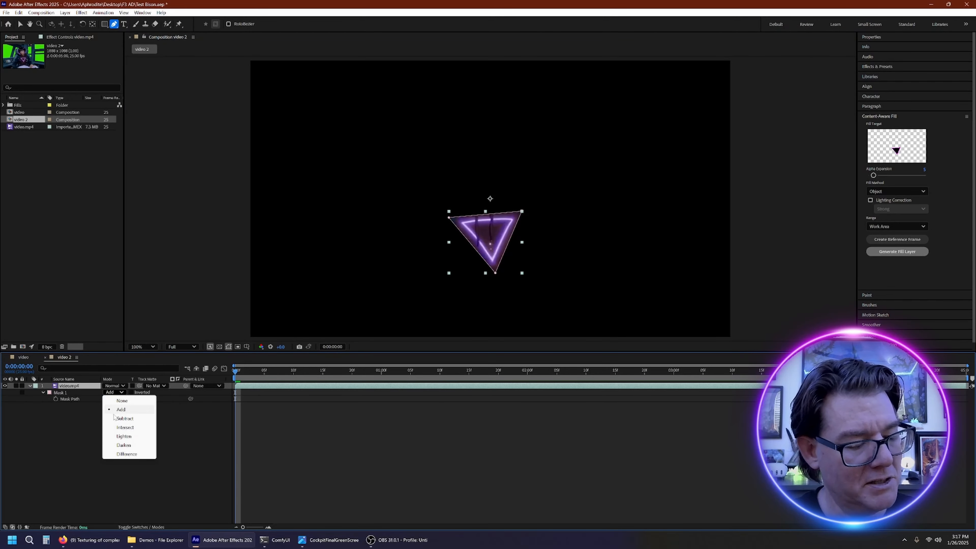
left_click(122, 401)
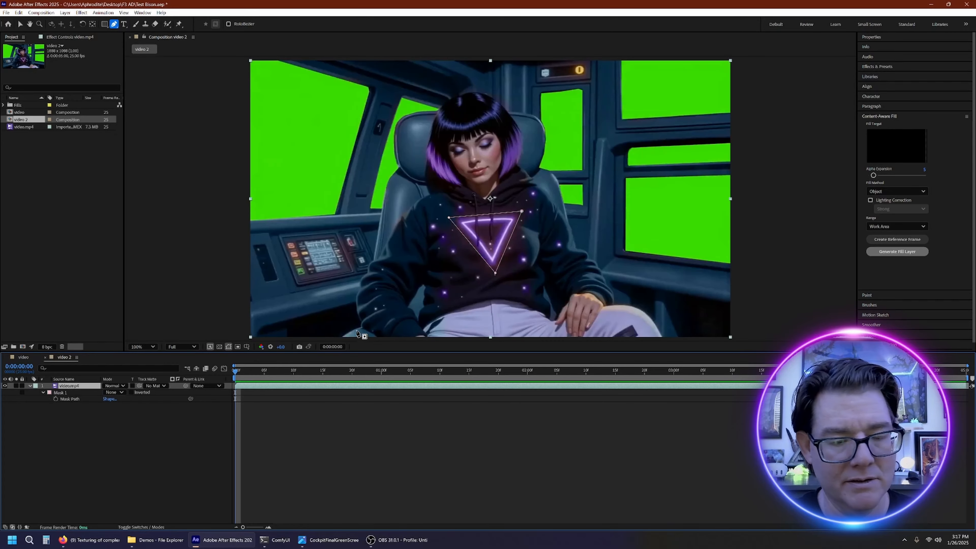
Track Mask 1 forward from the first frame through the whole composition, and scrub the timeline to check how it follows the logo
left_click(597, 370)
key("Home")
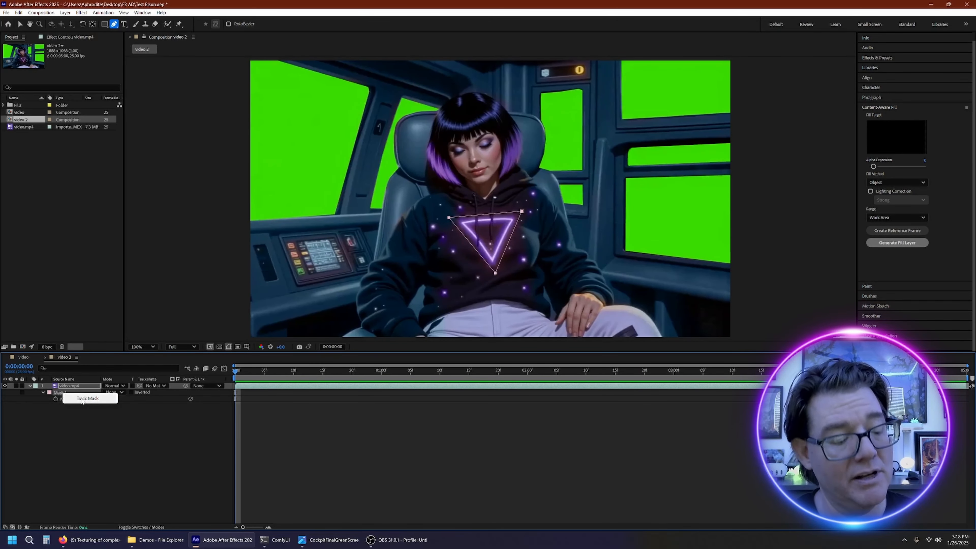
left_click(87, 399)
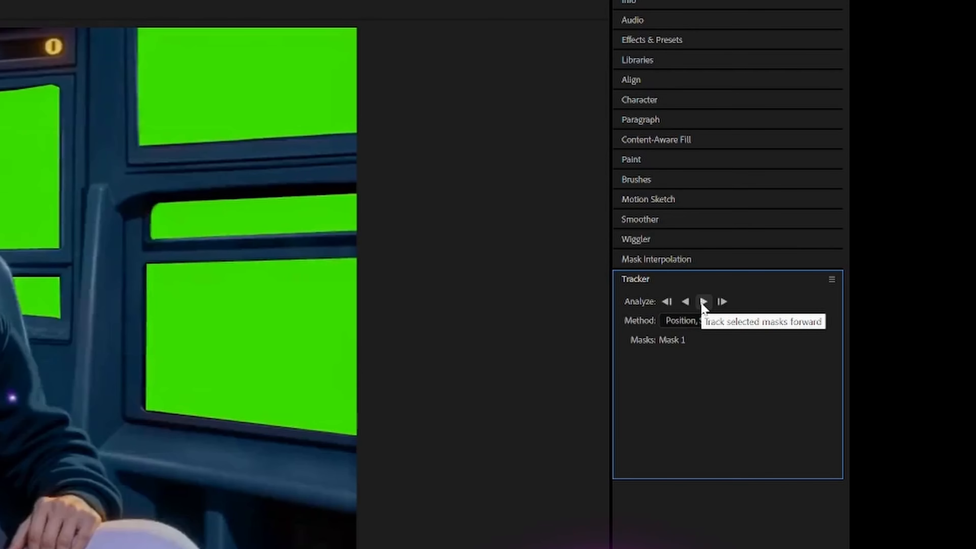
left_click(702, 302)
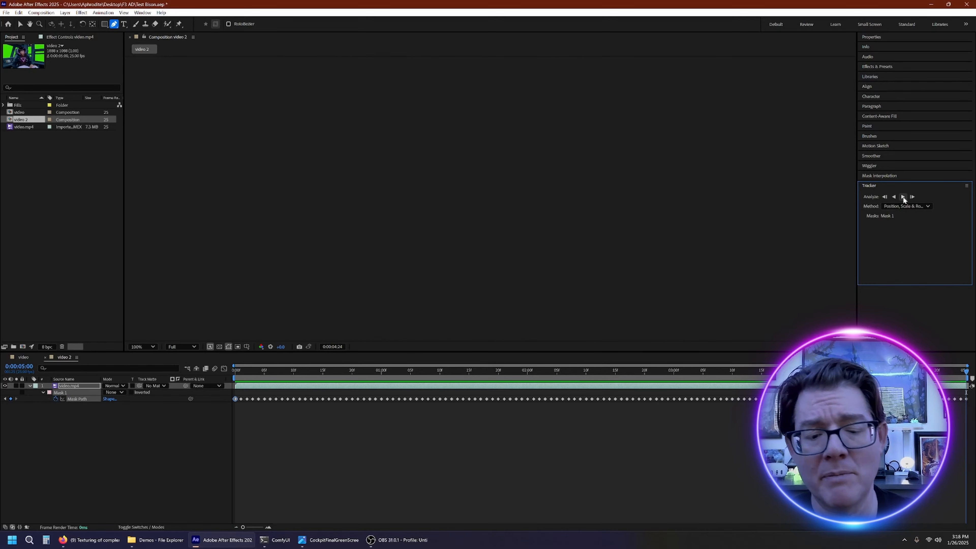
left_click_drag(920, 372, 679, 361)
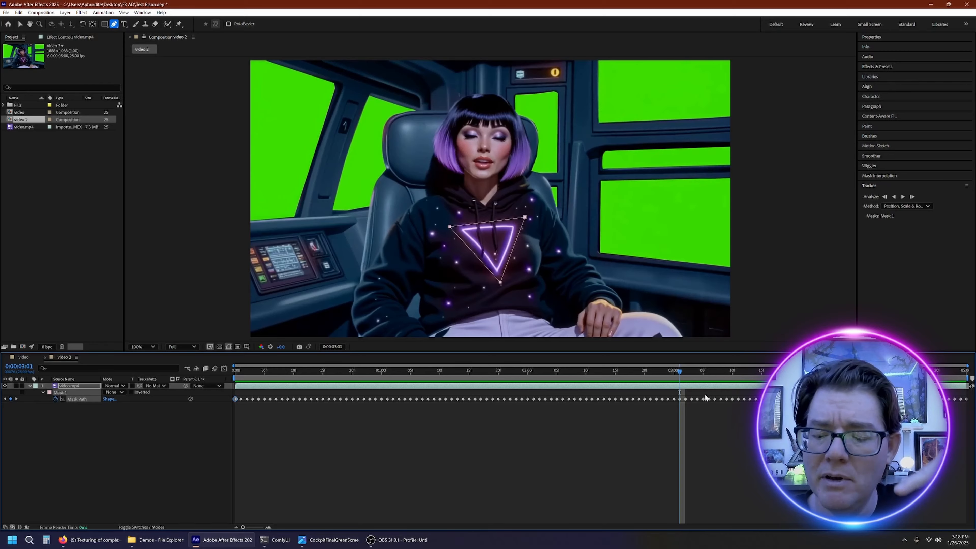
left_click(615, 372)
left_click_drag(595, 377, 767, 371)
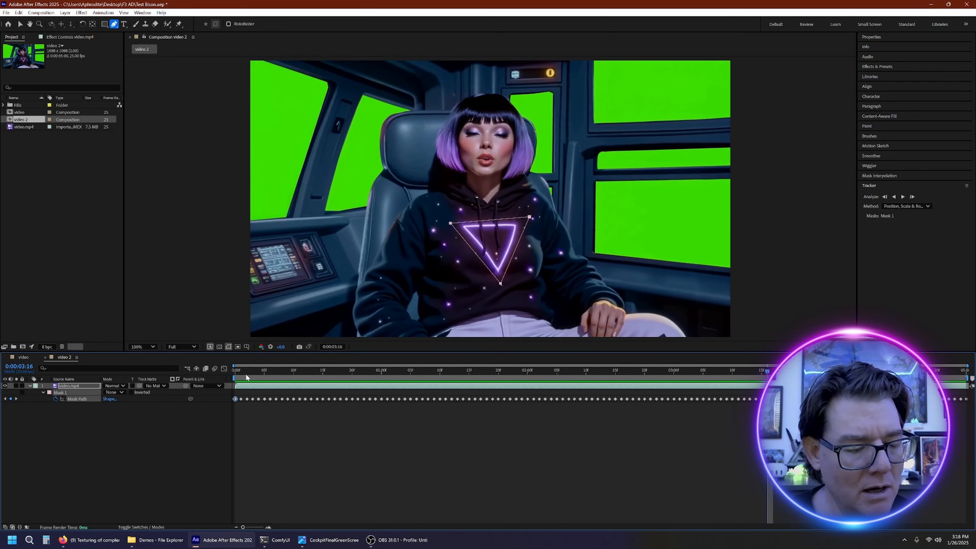
left_click(632, 370)
left_click_drag(674, 374, 236, 372)
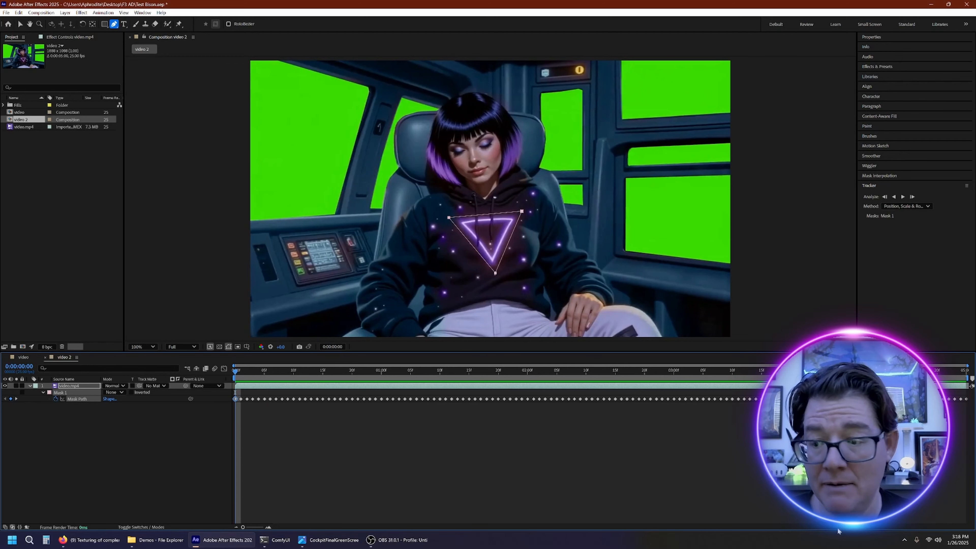
Set Mask 1's mode to Subtract and open the Content-Aware Fill settings
left_click(115, 393)
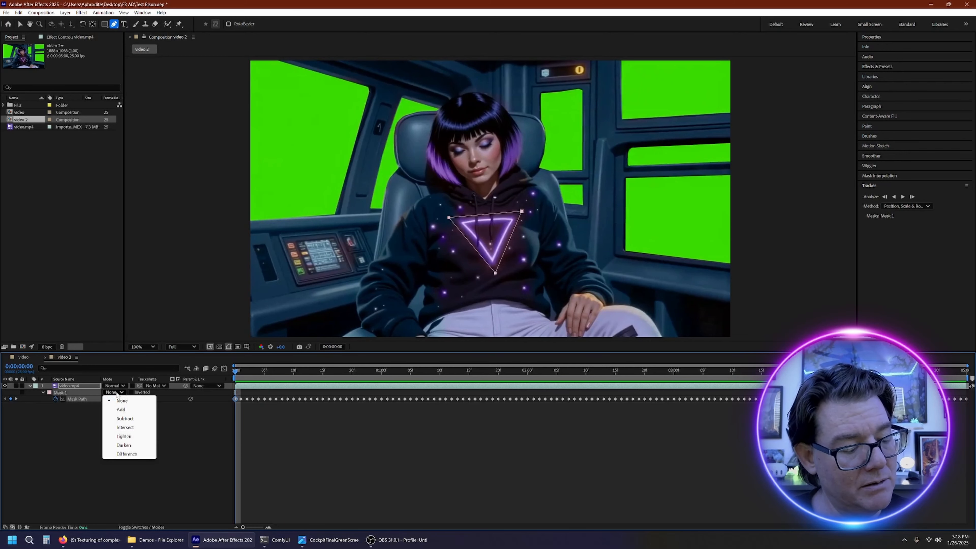
left_click(126, 419)
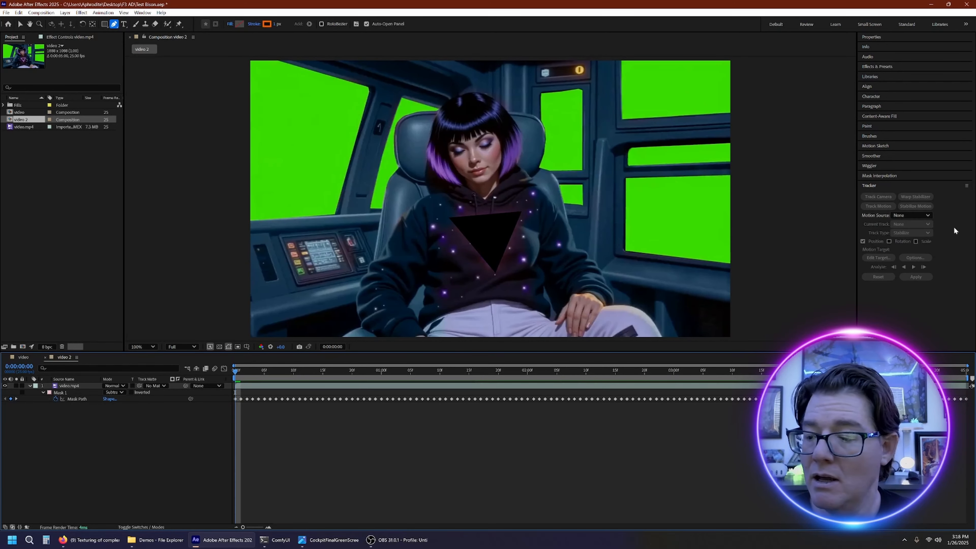
left_click(878, 116)
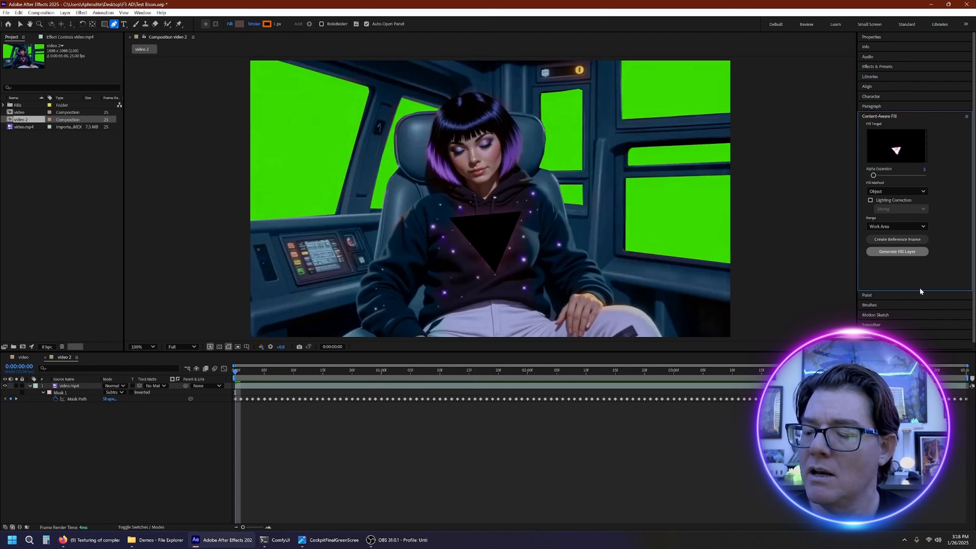
left_click(142, 13)
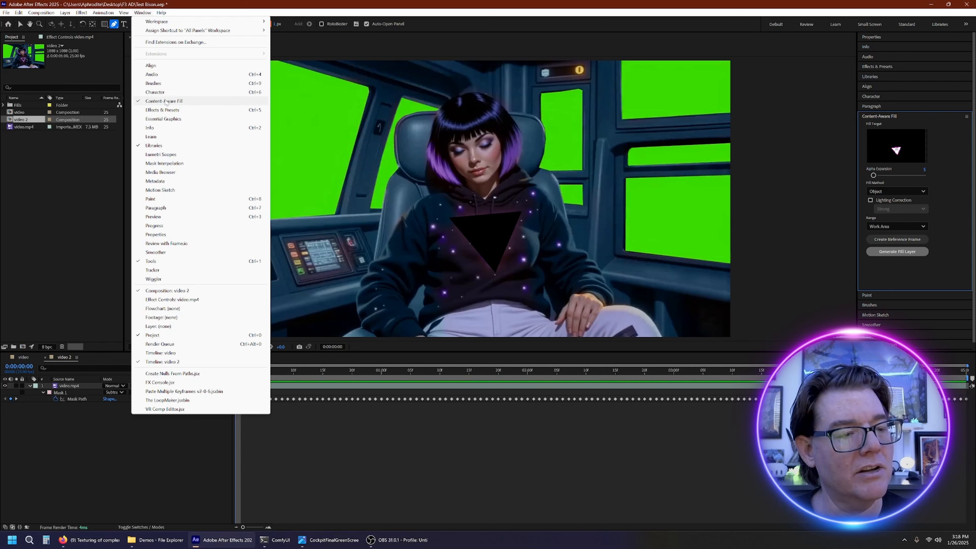
left_click(896, 287)
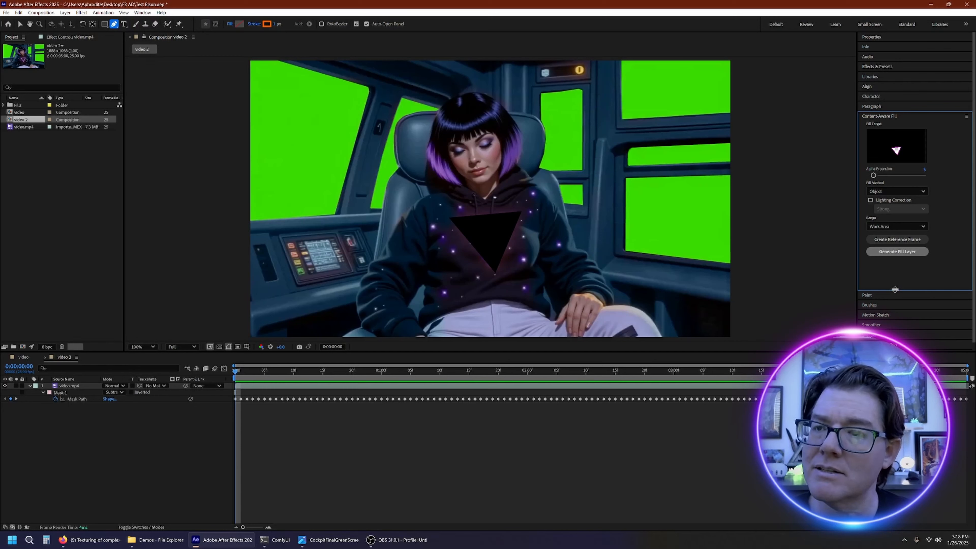
left_click_drag(895, 289, 892, 233)
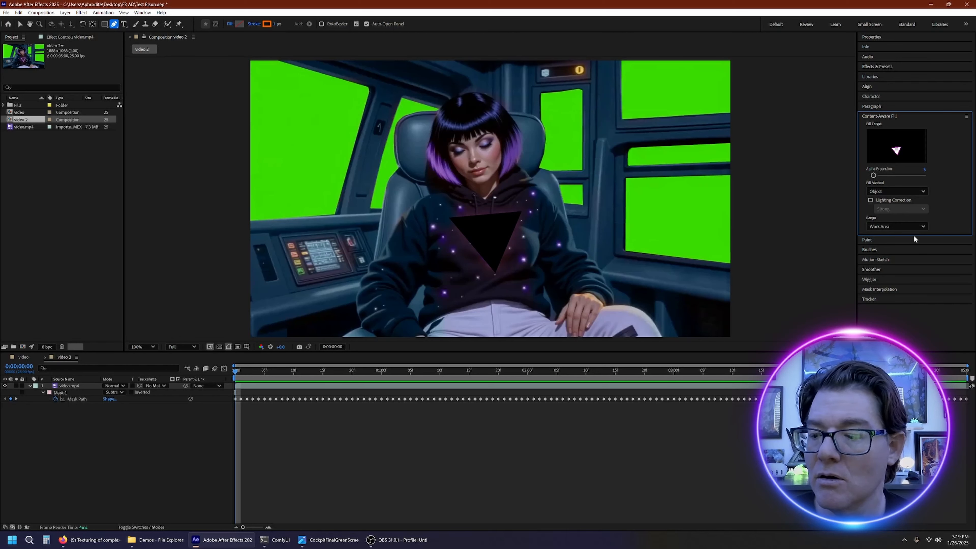
Enable Lighting Correction at Strong for the Content-Aware Fill and create a reference frame from the first frame
left_click_drag(914, 234, 914, 262)
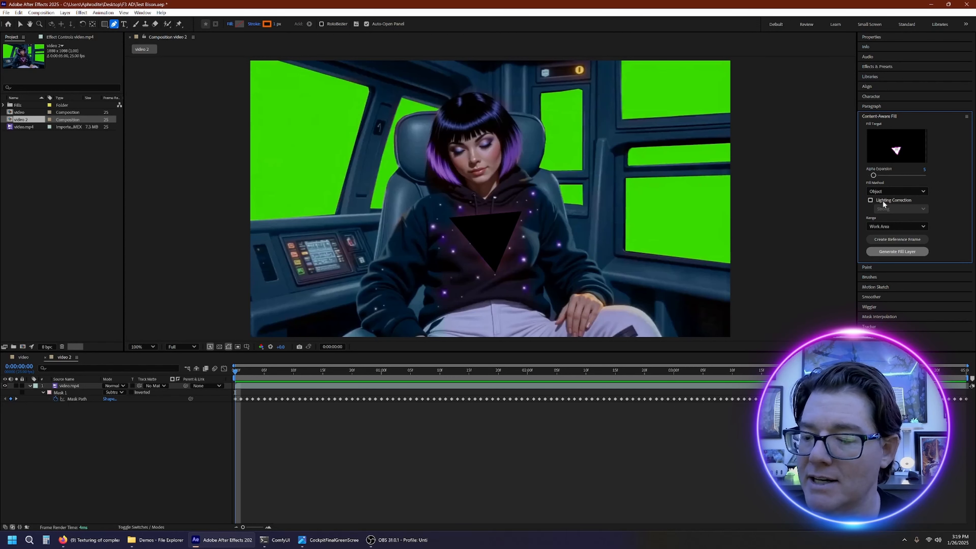
left_click(869, 200)
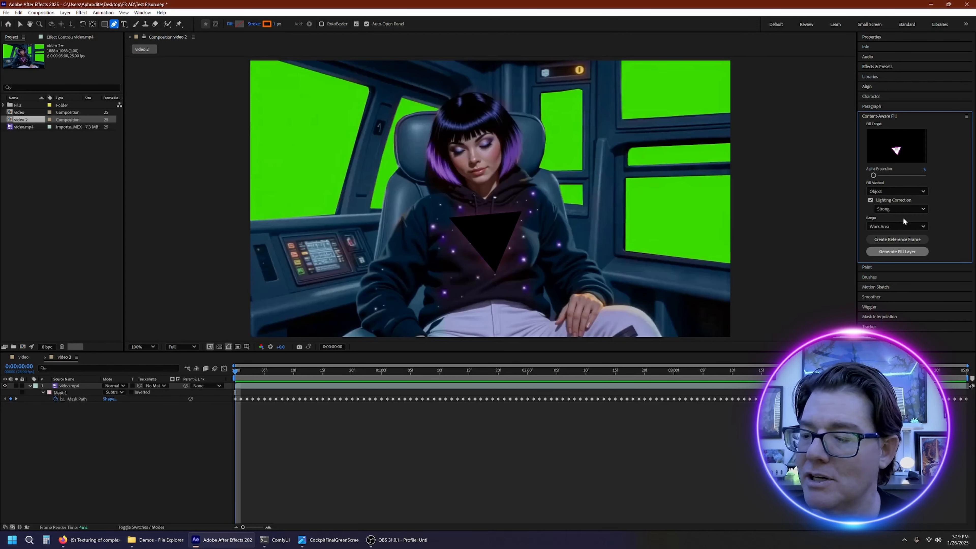
left_click(902, 209)
left_click(902, 208)
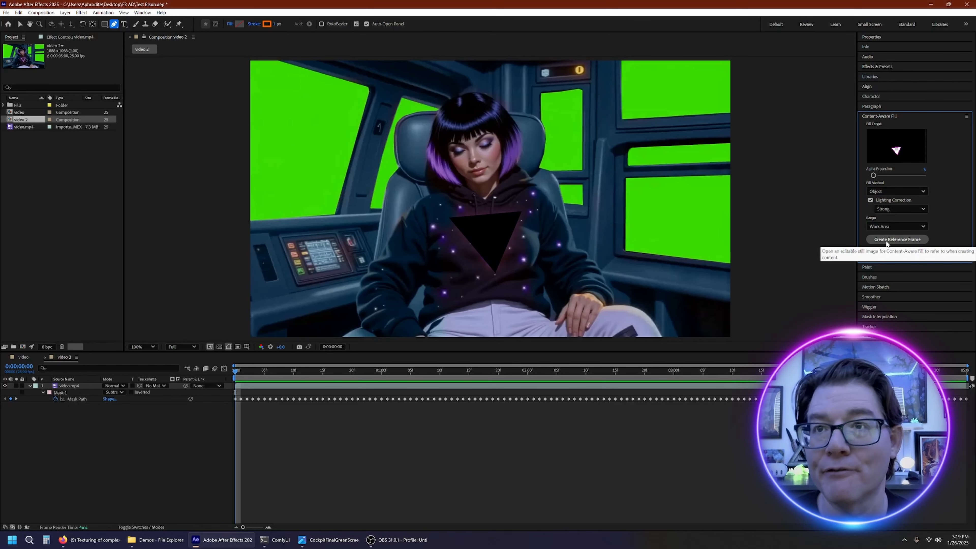
left_click(897, 239)
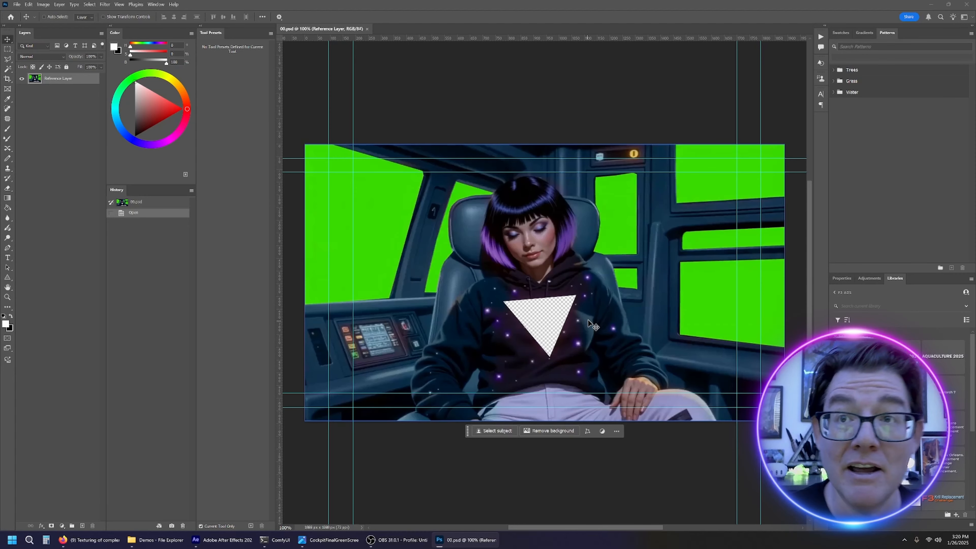
Lasso the transparent triangle on the hoodie with a small margin and try a Generative Fill without a prompt
left_click(7, 59)
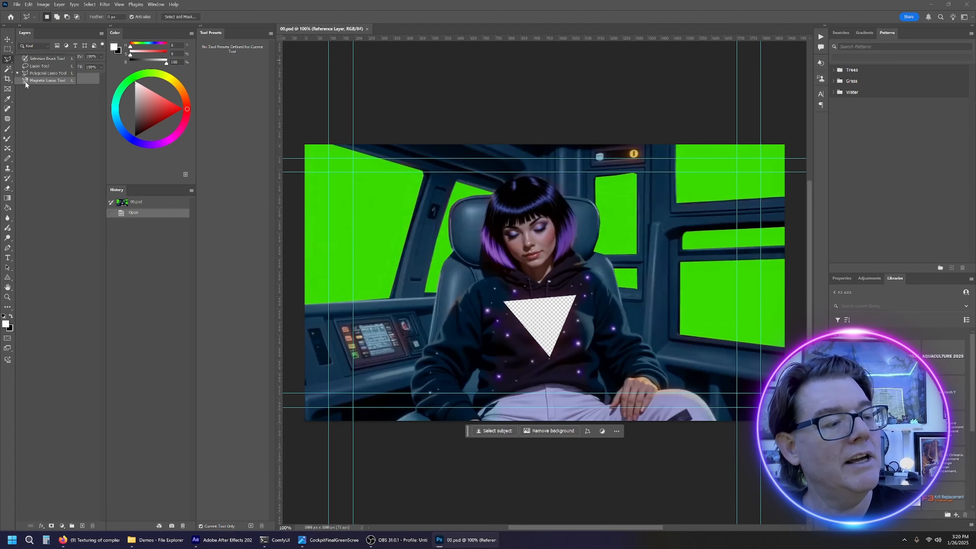
left_click(27, 67)
mouse_move(576, 292)
left_mouse_down()
mouse_move(572, 340)
mouse_move(545, 364)
mouse_move(499, 298)
mouse_move(575, 292)
left_mouse_up()
left_click(485, 377)
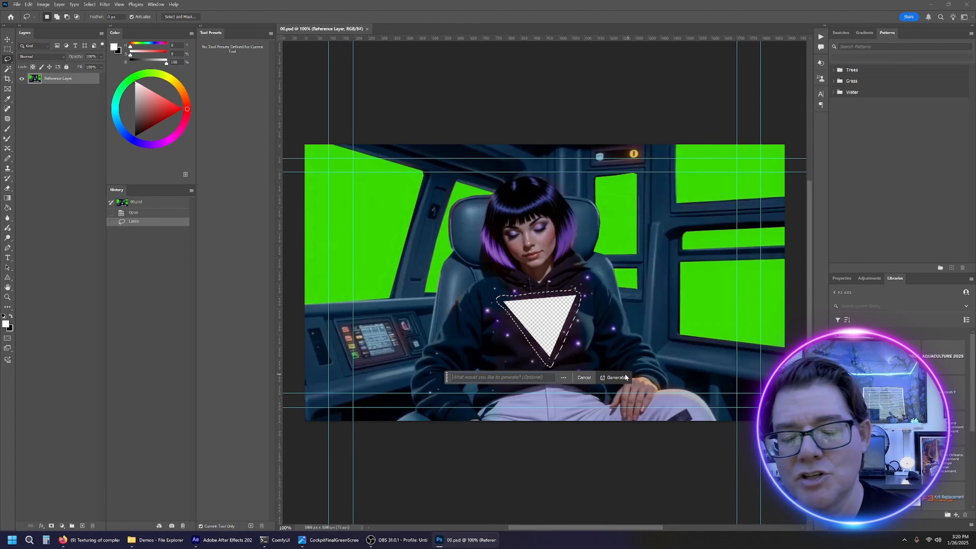
left_click(618, 378)
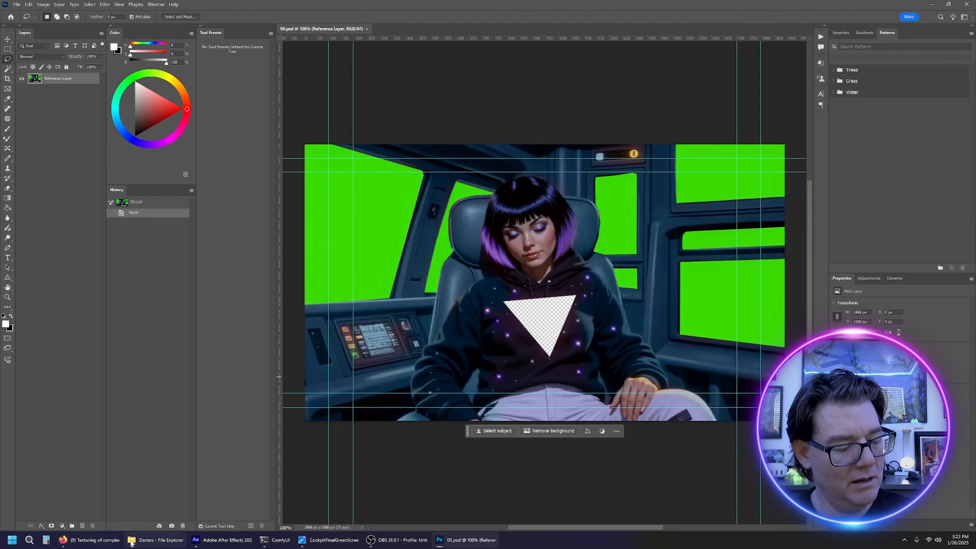
Place the Wallpaper squirrel image from the Demos folder into 00.psd and move its layer beneath Reference Layer
left_click(158, 540)
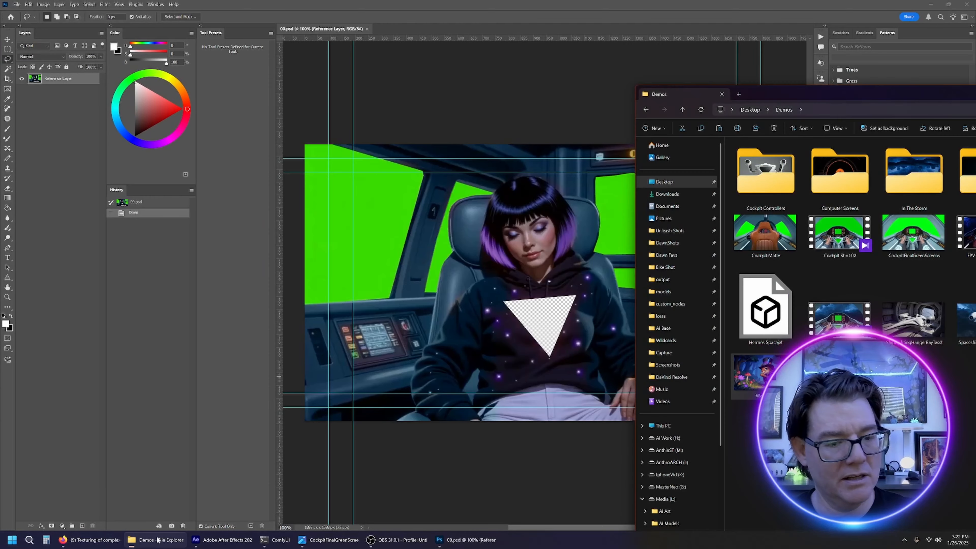
left_click_drag(581, 291, 543, 332)
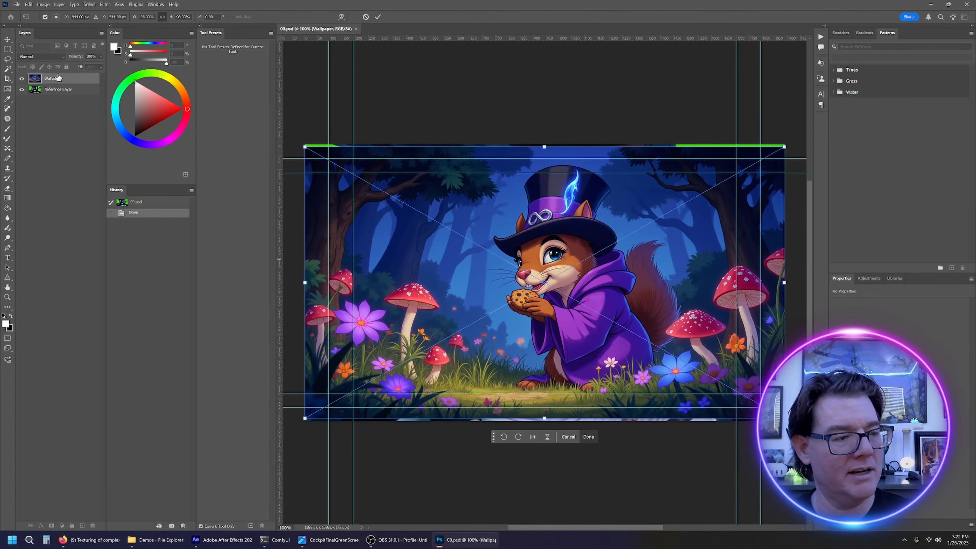
left_click_drag(57, 78, 58, 111)
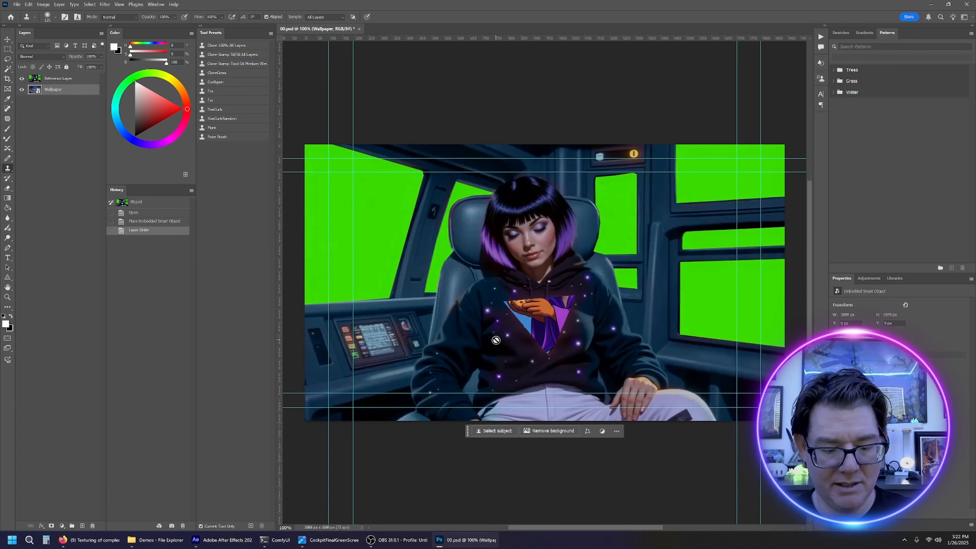
Scale the Wallpaper layer down proportionally to about 25% with Free Transform
scroll(632, 209, "up", 1)
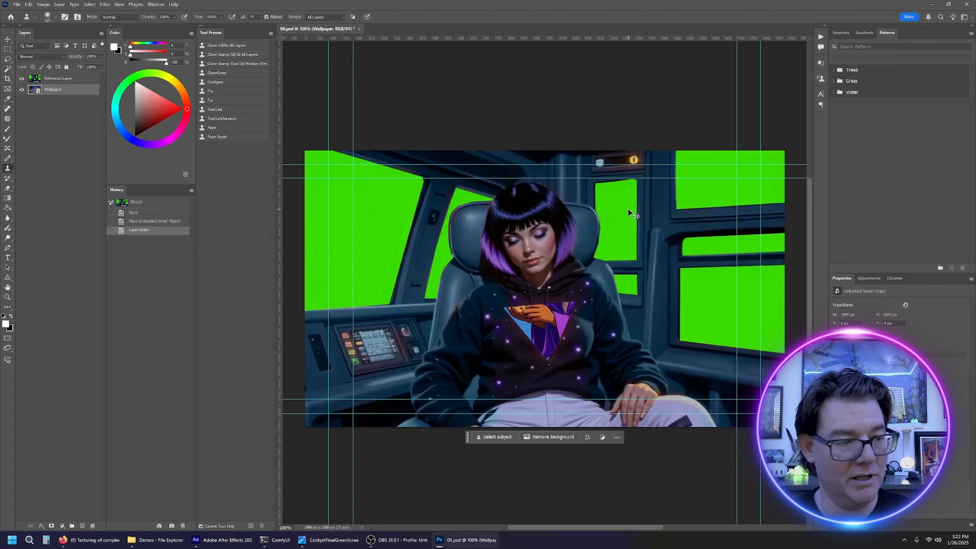
key("ctrl+minus")
key("ctrl+minus")
key("ctrl+minus")
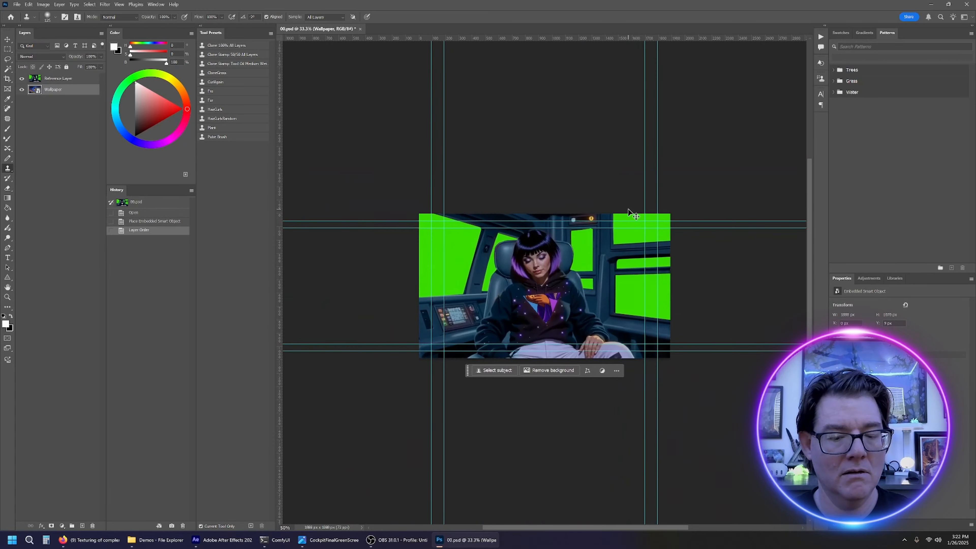
key("ctrl+plus")
key("ctrl+plus")
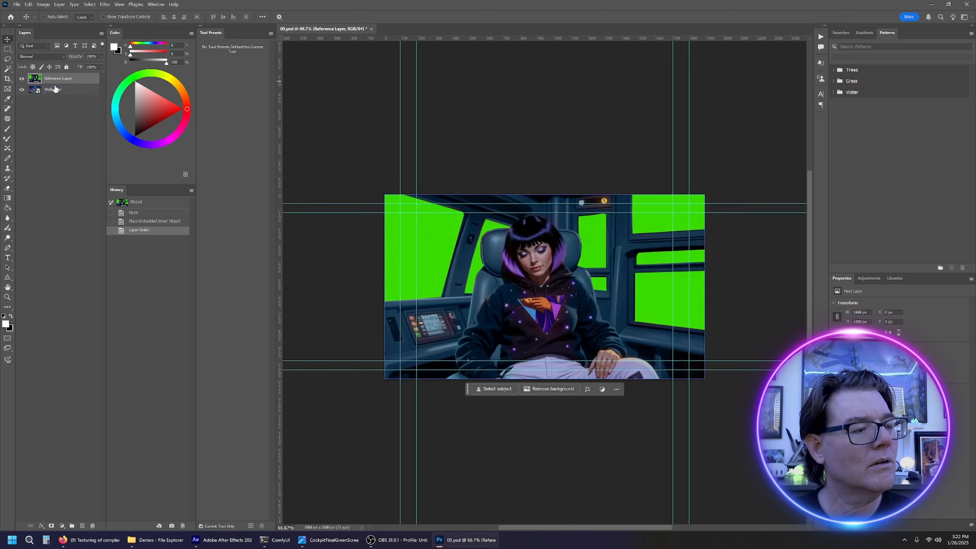
key("ctrl+t")
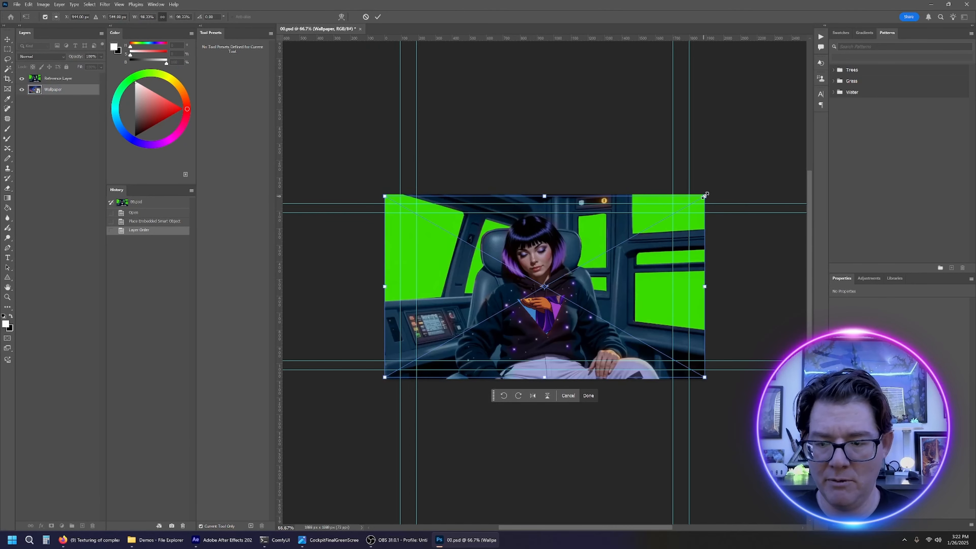
left_click_drag(704, 195, 586, 257)
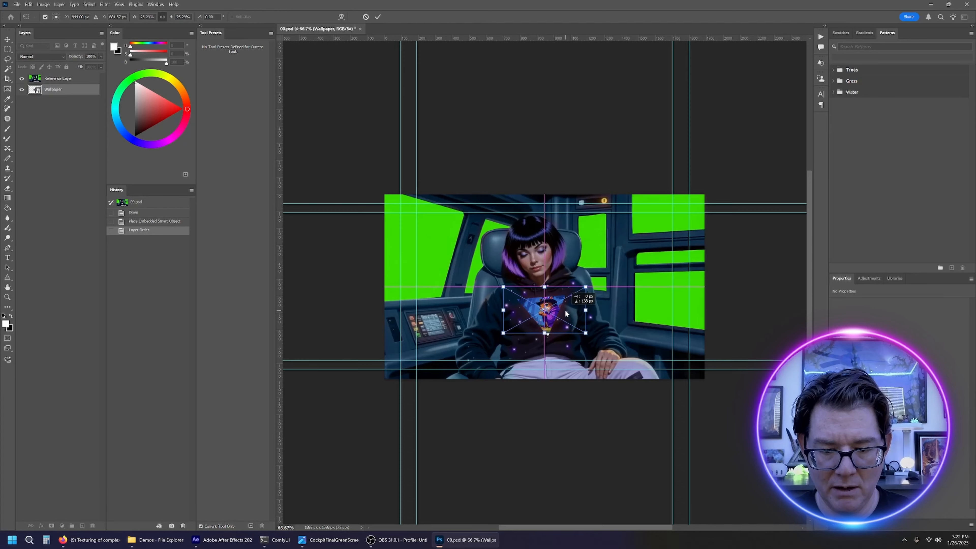
Position the scaled Wallpaper image so the squirrel fills the triangular hole on the hoodie, and apply the transform
left_click_drag(564, 314, 564, 314)
scroll(571, 324, "up", 3)
scroll(571, 325, "down", 2)
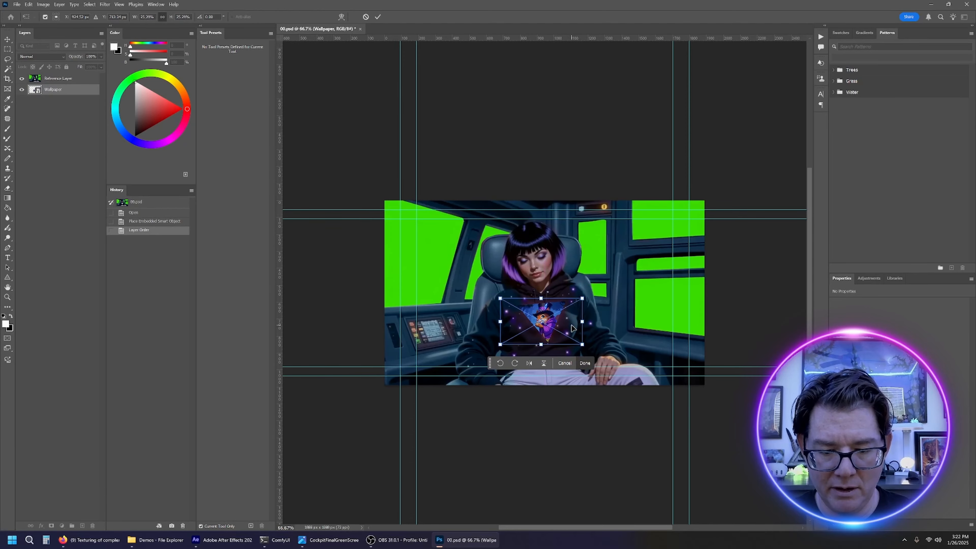
scroll(572, 325, "left", 5)
scroll(571, 326, "right", 3)
scroll(572, 325, "down", 1)
scroll(572, 327, "up", 5)
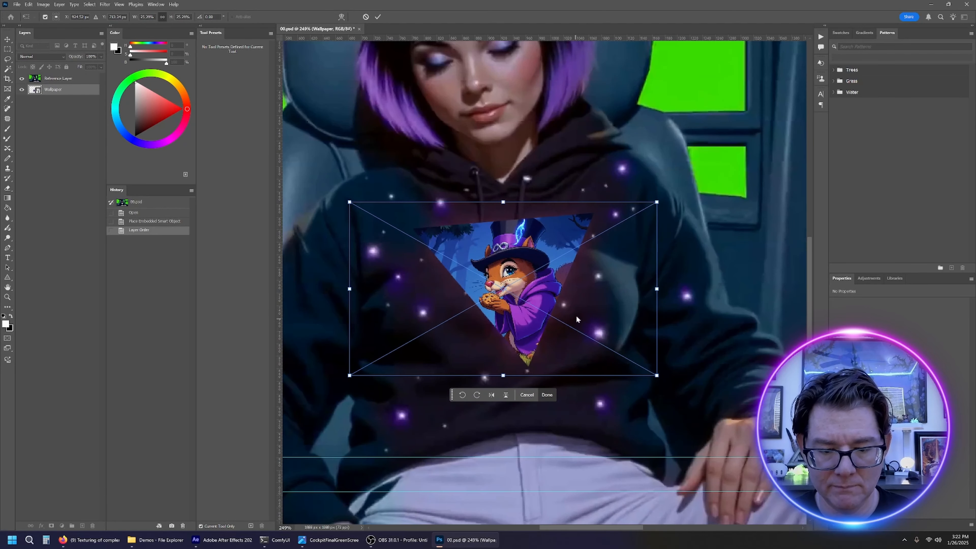
mouse_move(578, 312)
left_mouse_down()
mouse_move(574, 322)
mouse_move(585, 315)
mouse_move(577, 307)
left_mouse_up()
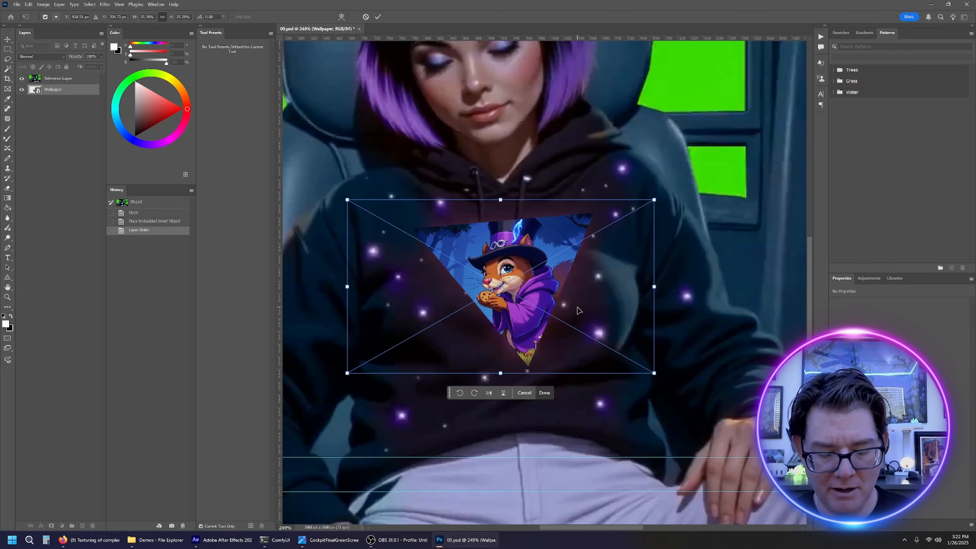
key("Return")
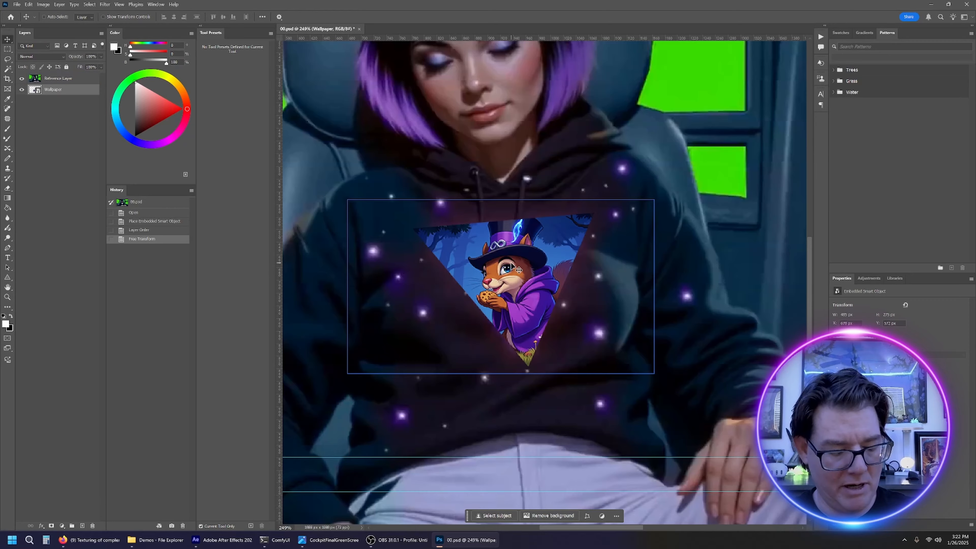
Save 00.psd, close Photoshop and return to the first frame of the video 2 composition in After Effects
key("ctrl")
key("ctrl+s")
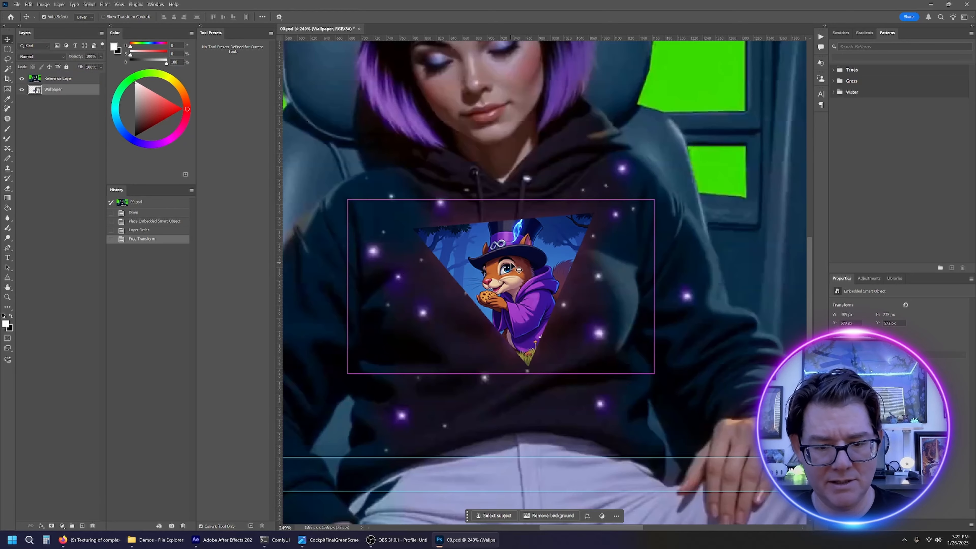
left_click(972, 3)
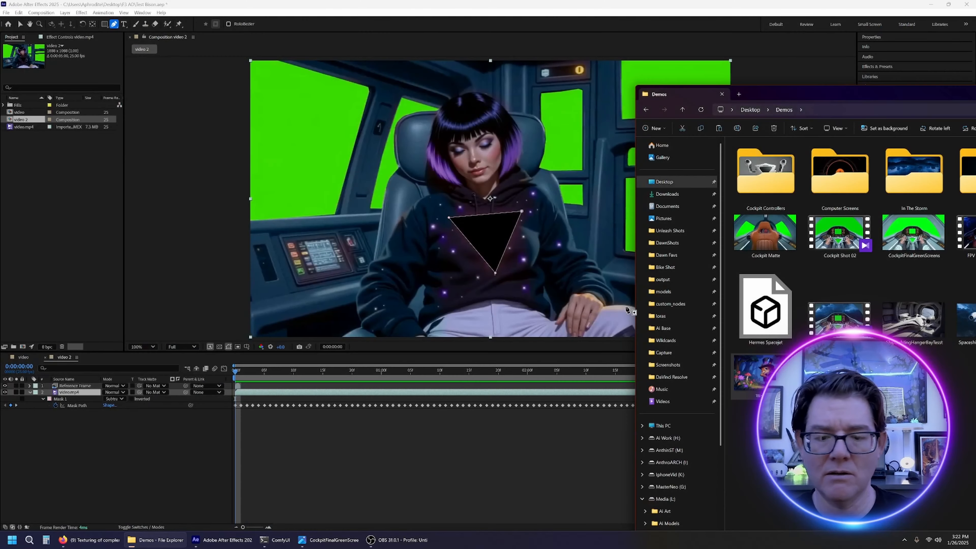
left_click(240, 371)
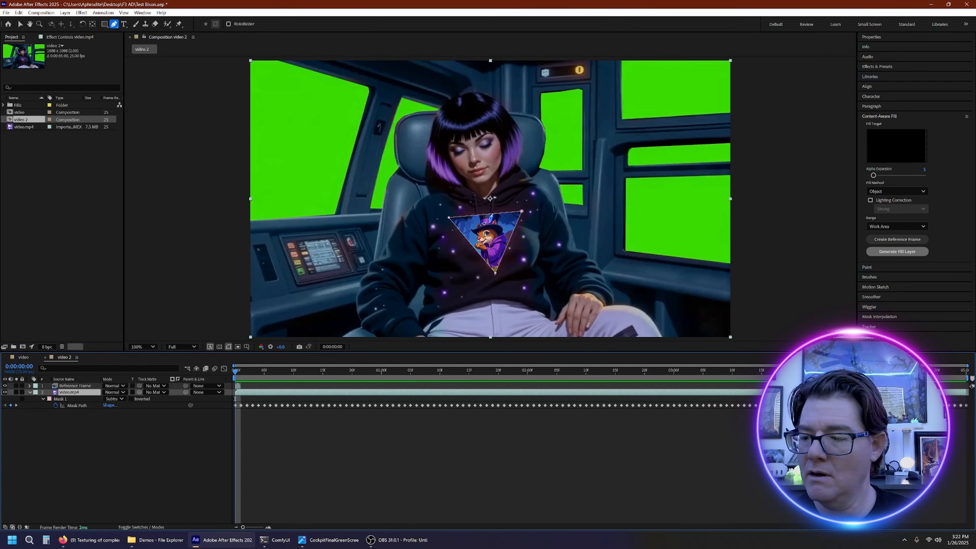
Generate the fill layer from the edited reference frame and hide the mask outlines in the composition view
left_click(893, 252)
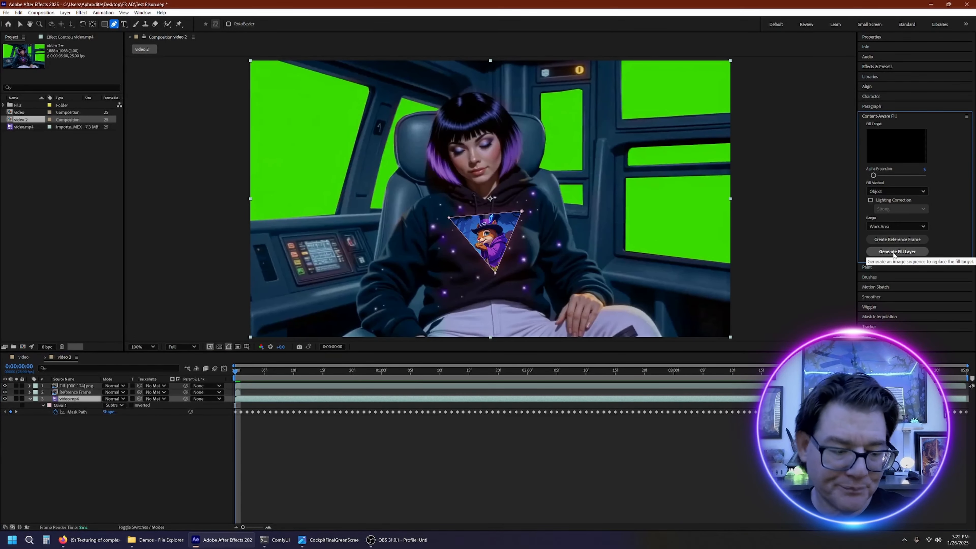
mouse_move(235, 370)
left_mouse_down()
mouse_move(585, 364)
mouse_move(234, 367)
left_mouse_up()
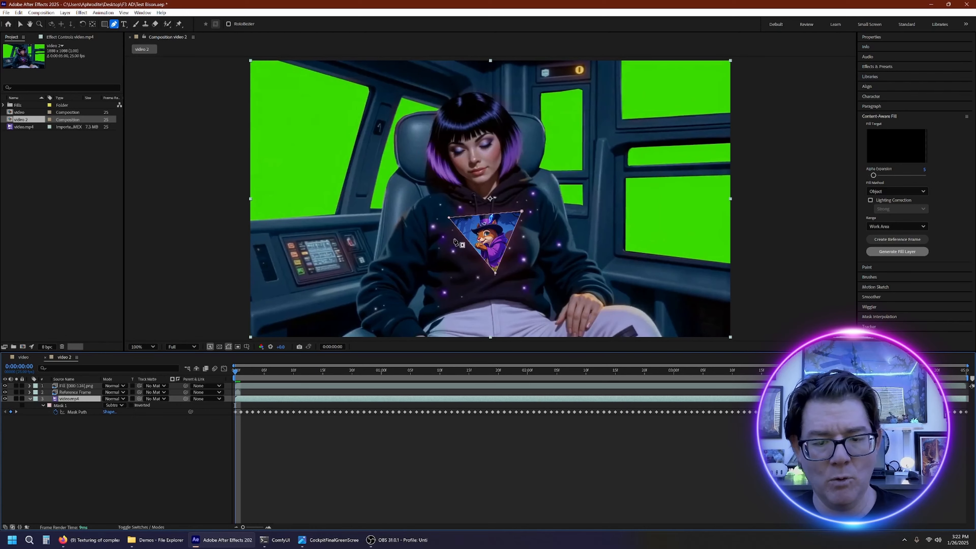
left_click(228, 347)
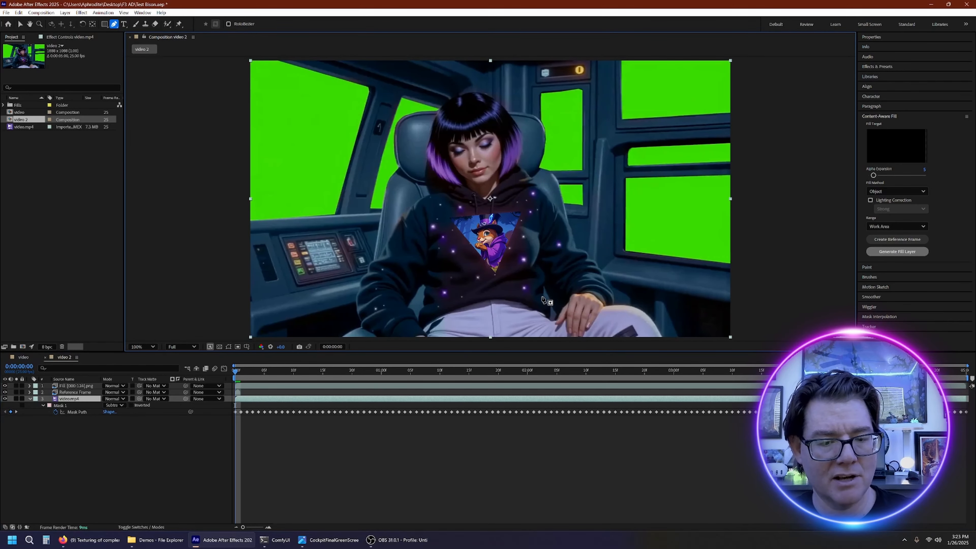
Play back the composition and inspect up close how the squirrel artwork follows the hoodie
scroll(494, 206, "up", 1)
key("space")
scroll(620, 225, "down", 4)
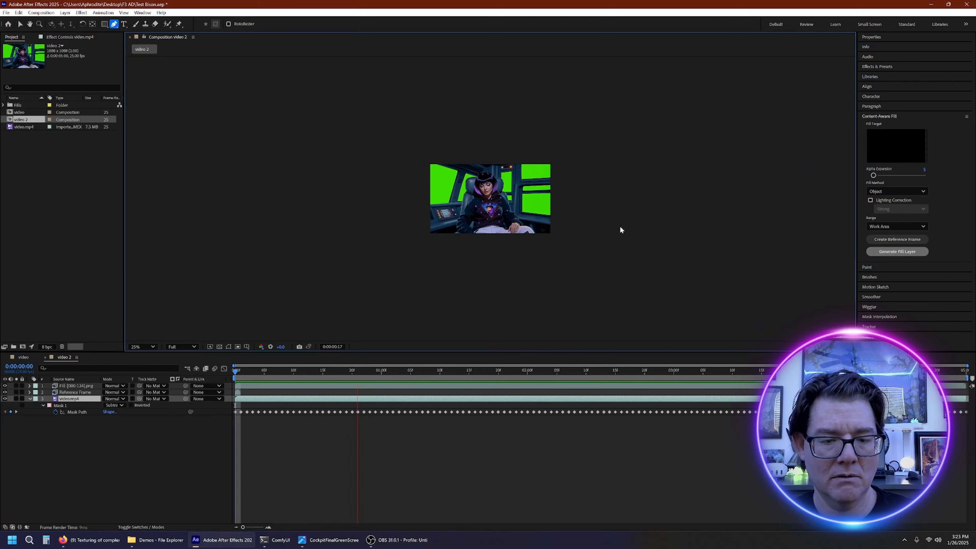
scroll(620, 226, "up", 4)
scroll(635, 258, "up", 1)
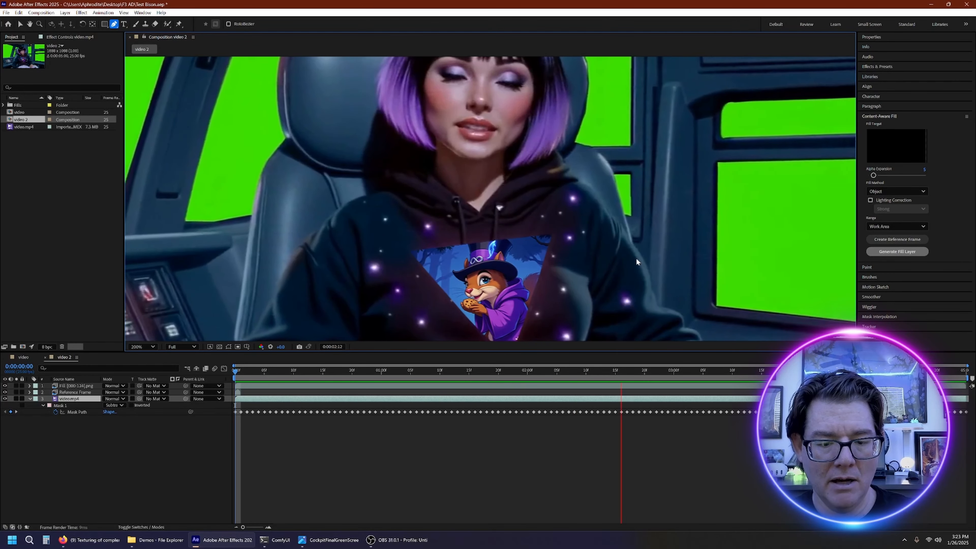
scroll(635, 262, "down", 1)
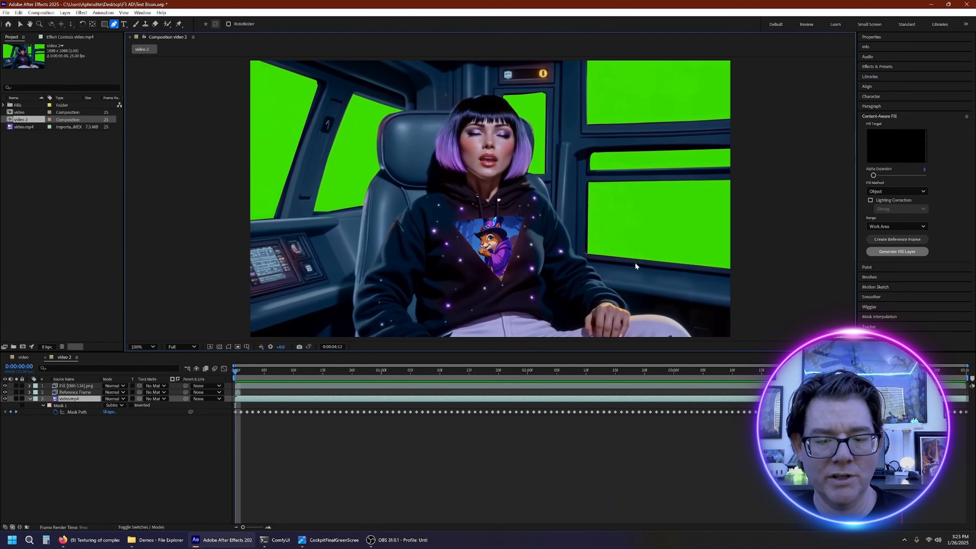